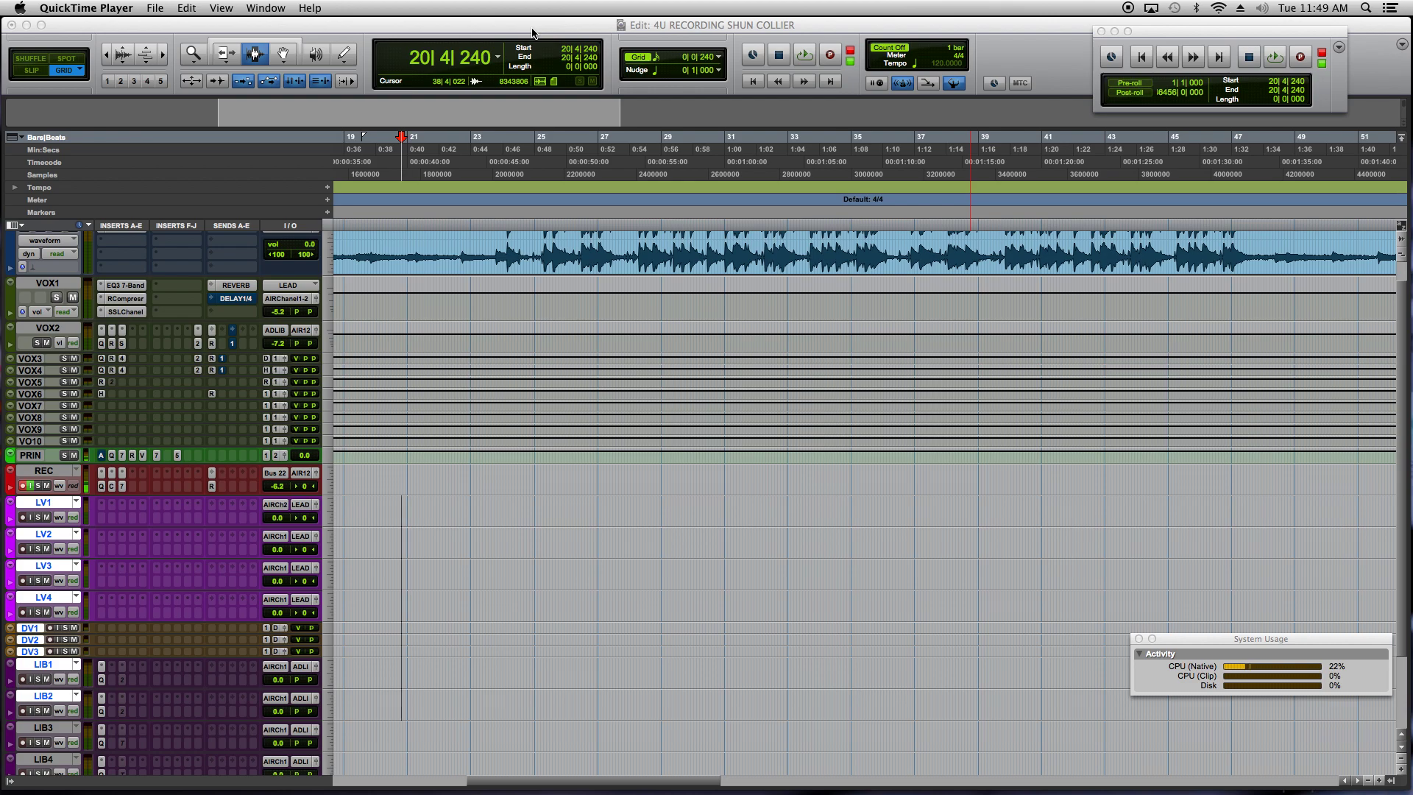
# Switch to Pro Tools, return to the start of the session and show the whole instrumental clip in the timeline.
pyautogui.click(761, 90)
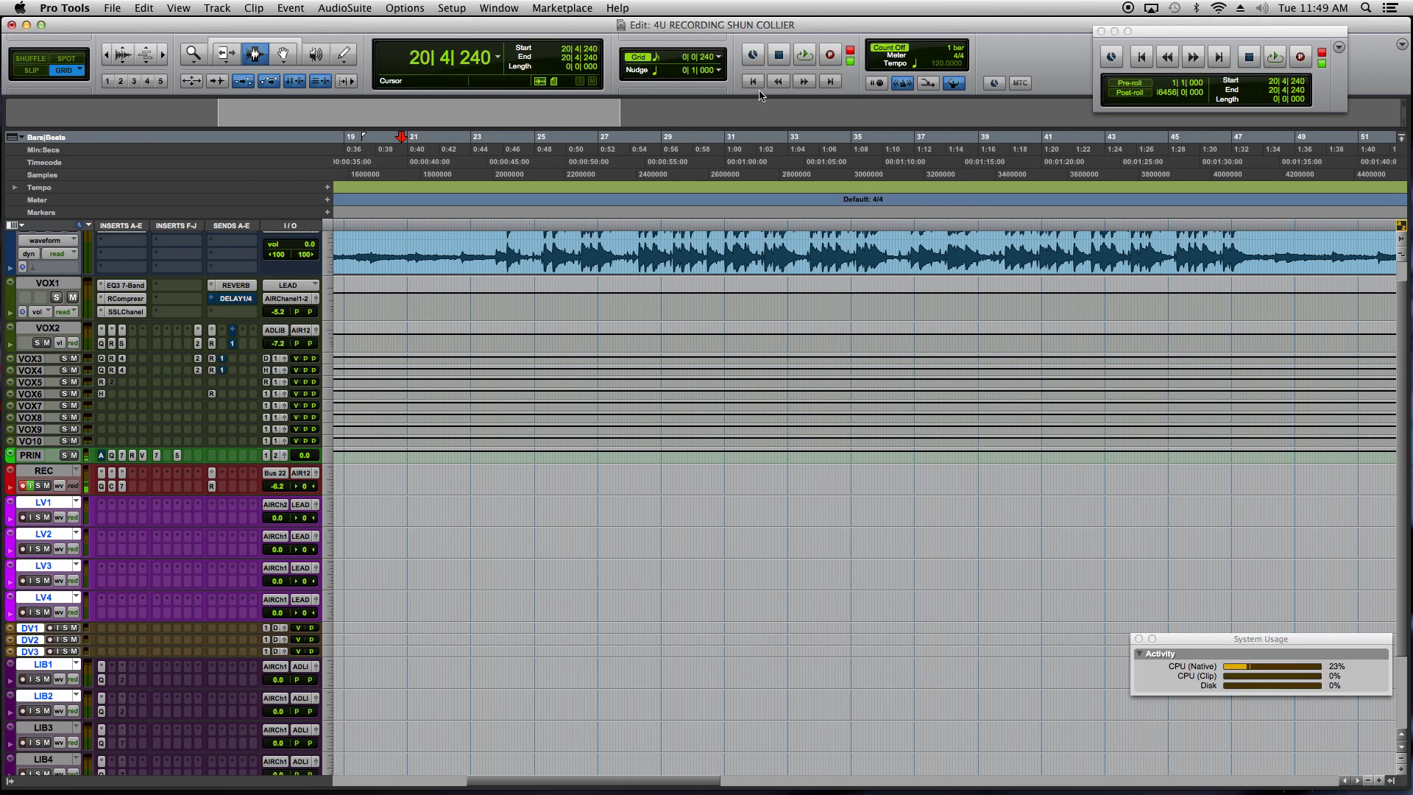
pyautogui.click(760, 87)
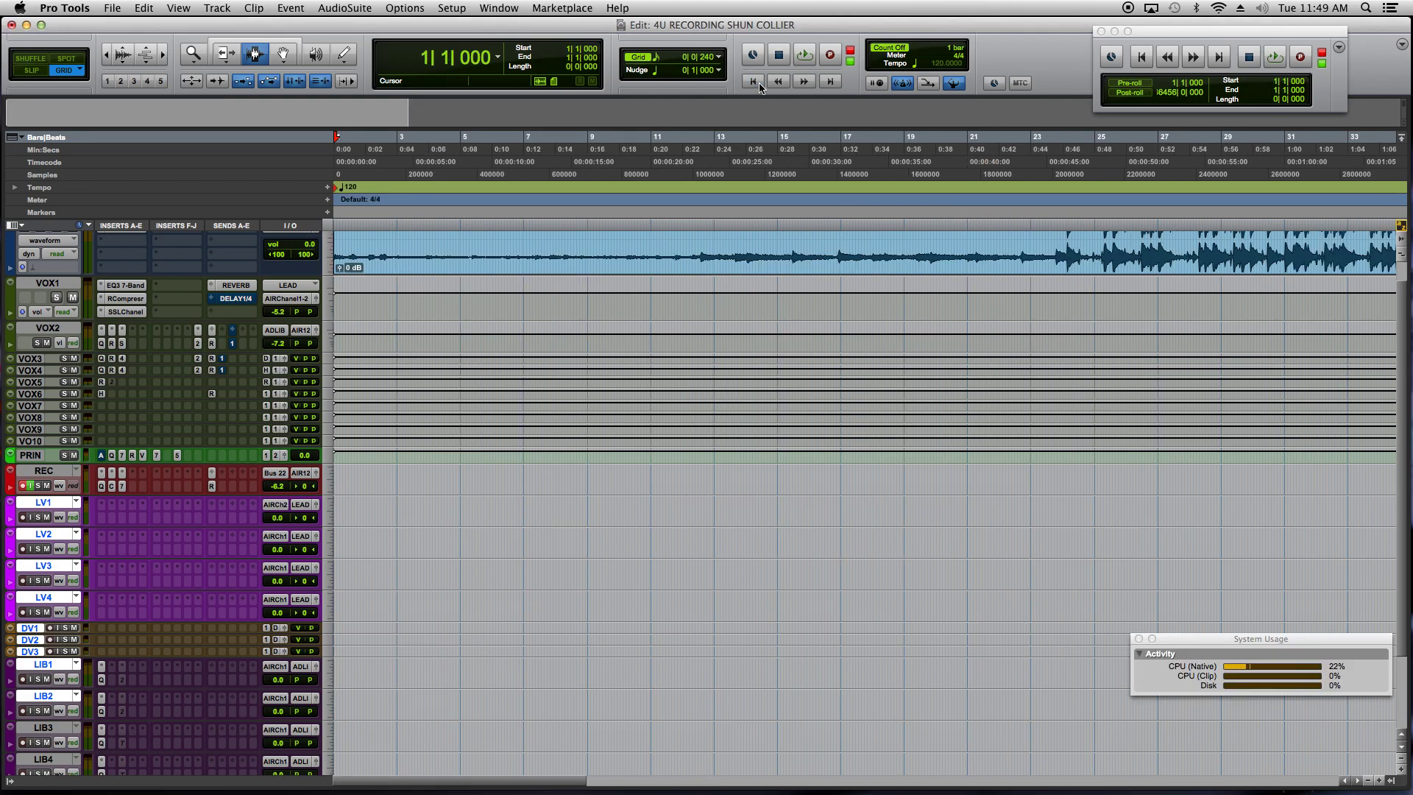
pyautogui.press('super+bracketleft')
pyautogui.press('super+bracketleft')
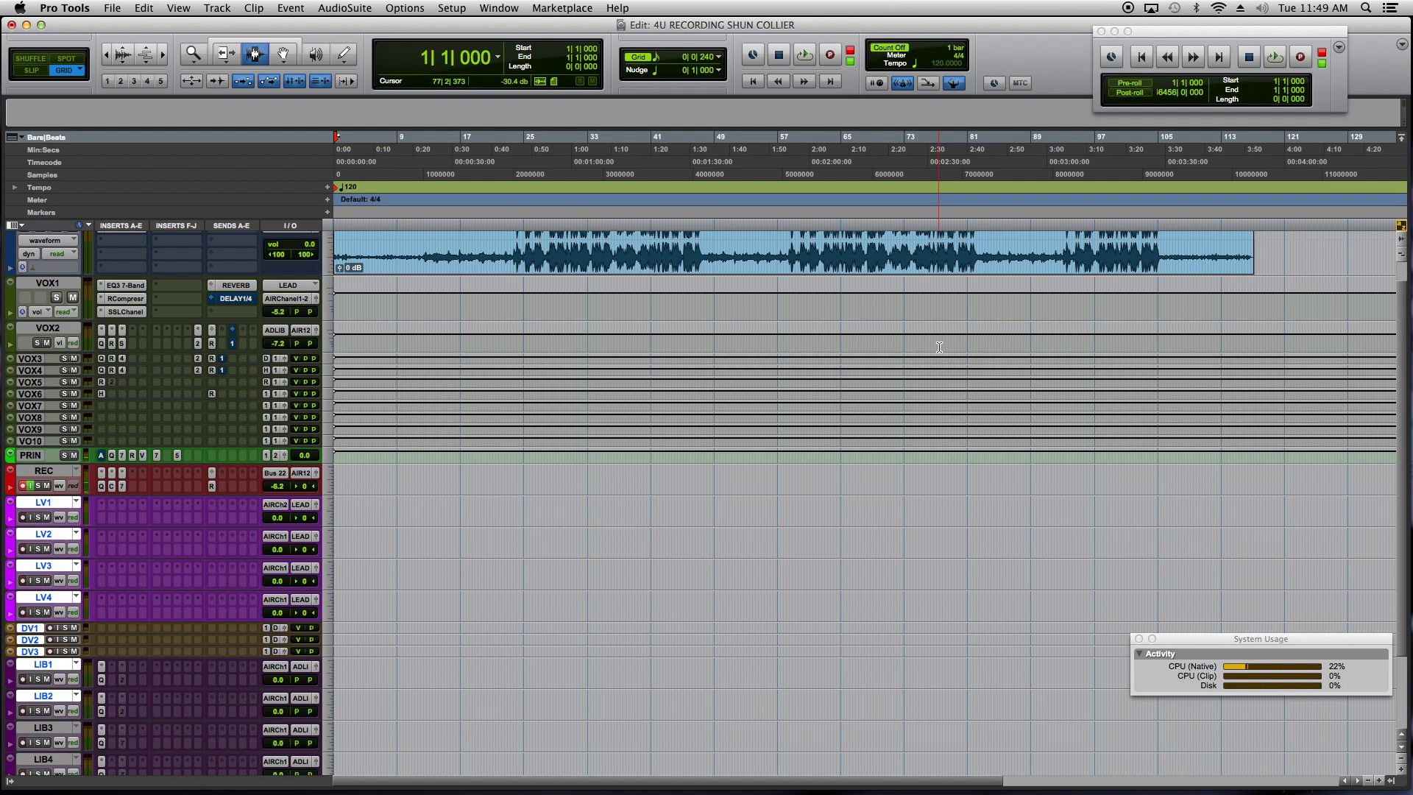
# Deselect the highlighted LV, DV and LIB tracks.
pyautogui.keyDown('super'); pyautogui.click(53, 597); pyautogui.keyUp('super')
pyautogui.keyDown('super'); pyautogui.click(36, 640); pyautogui.keyUp('super')
pyautogui.keyDown('super'); pyautogui.click(53, 663); pyautogui.keyUp('super')
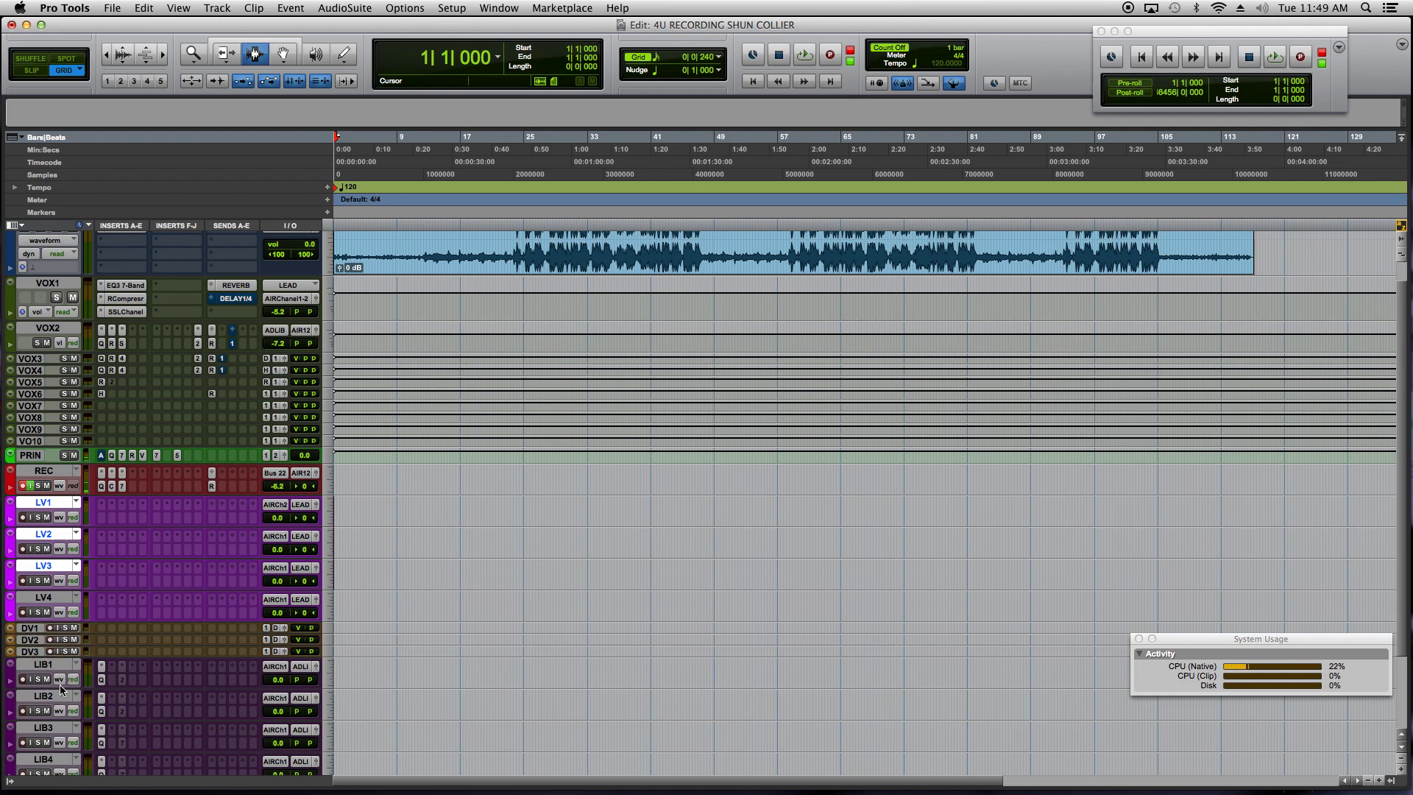
pyautogui.keyDown('super'); pyautogui.click(47, 564); pyautogui.keyUp('super')
pyautogui.keyDown('super'); pyautogui.click(46, 504); pyautogui.keyUp('super')
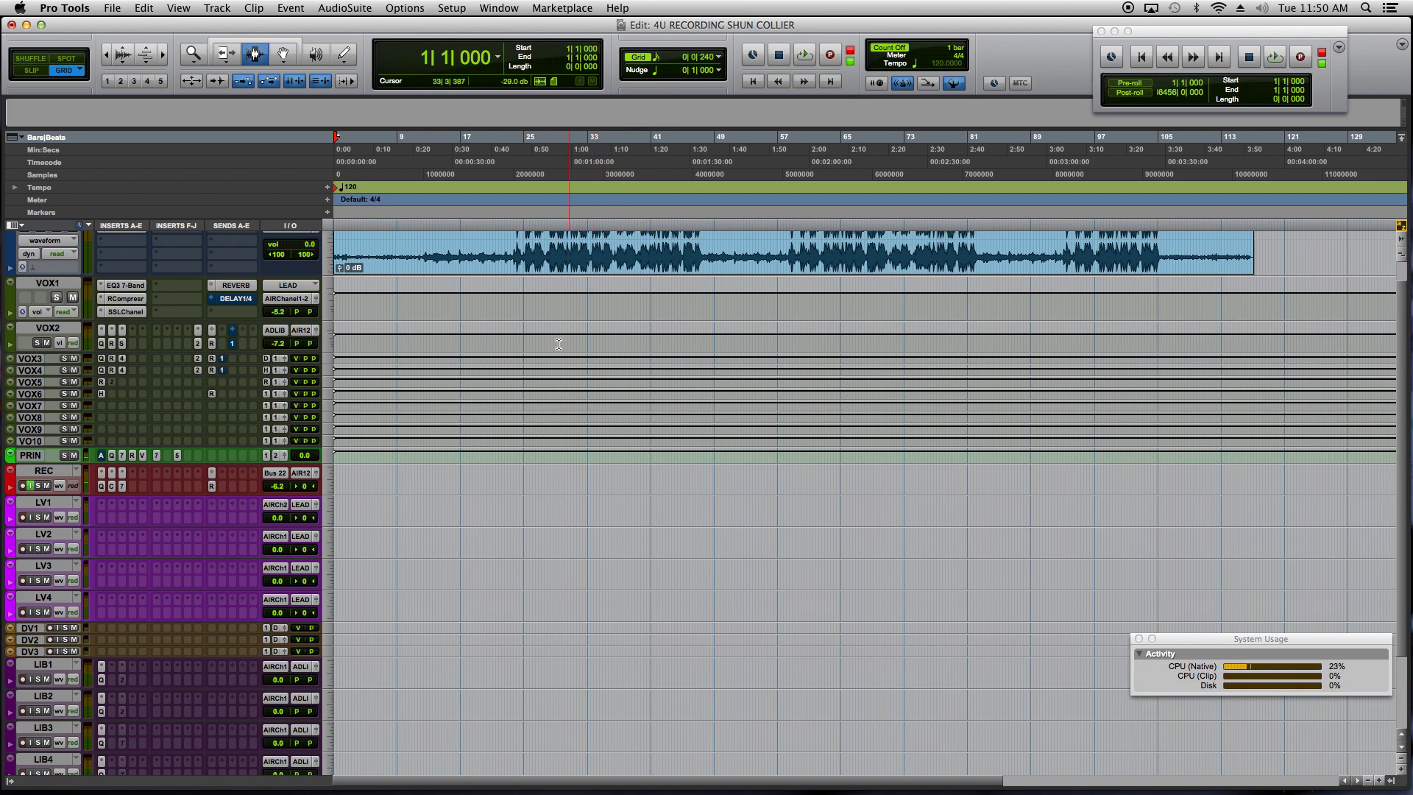
# Record a vocal take on the REC track from 20|3|000 past bar 35, toggling the PRIN track's first insert during recording.
pyautogui.click(500, 255)
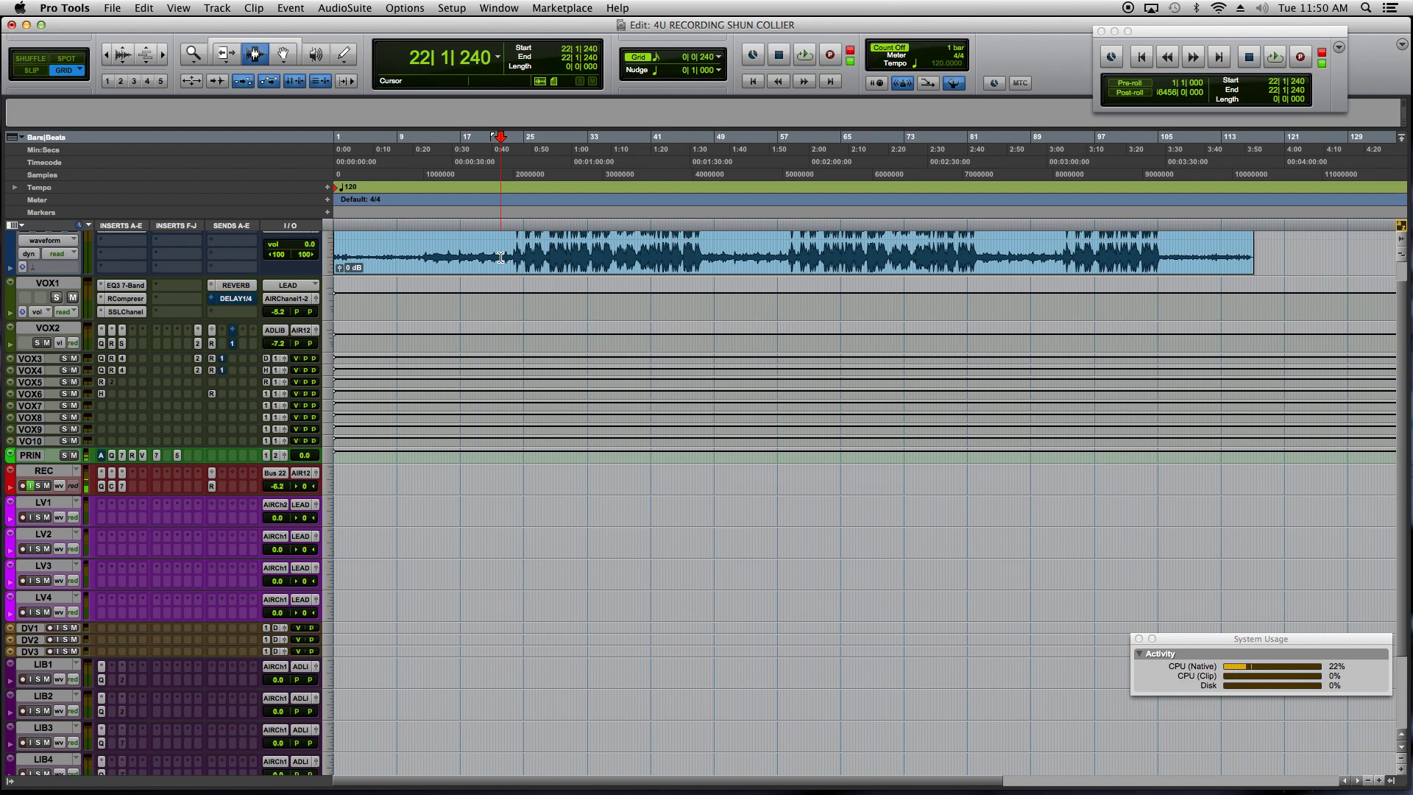
pyautogui.click(497, 143)
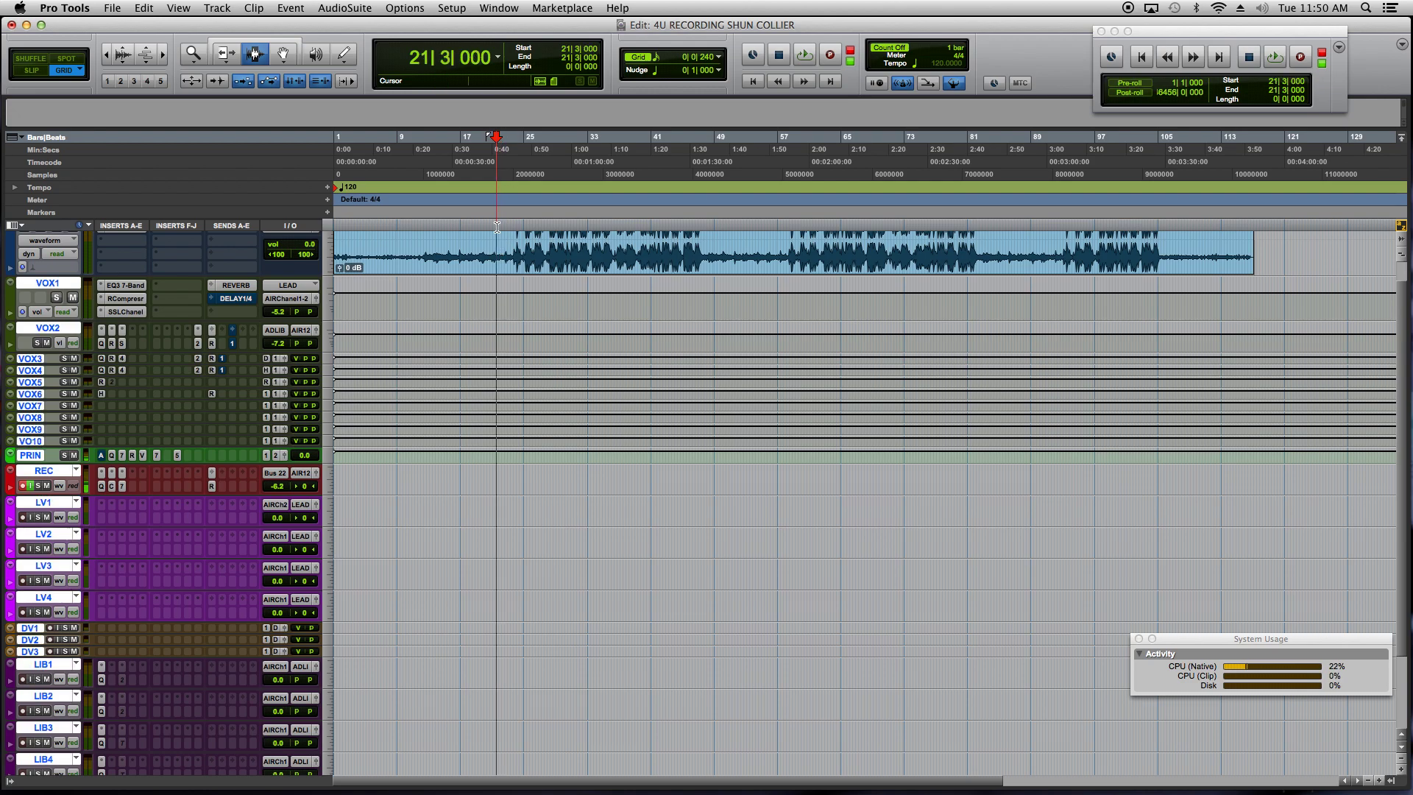
pyautogui.click(485, 218)
pyautogui.press('F12')
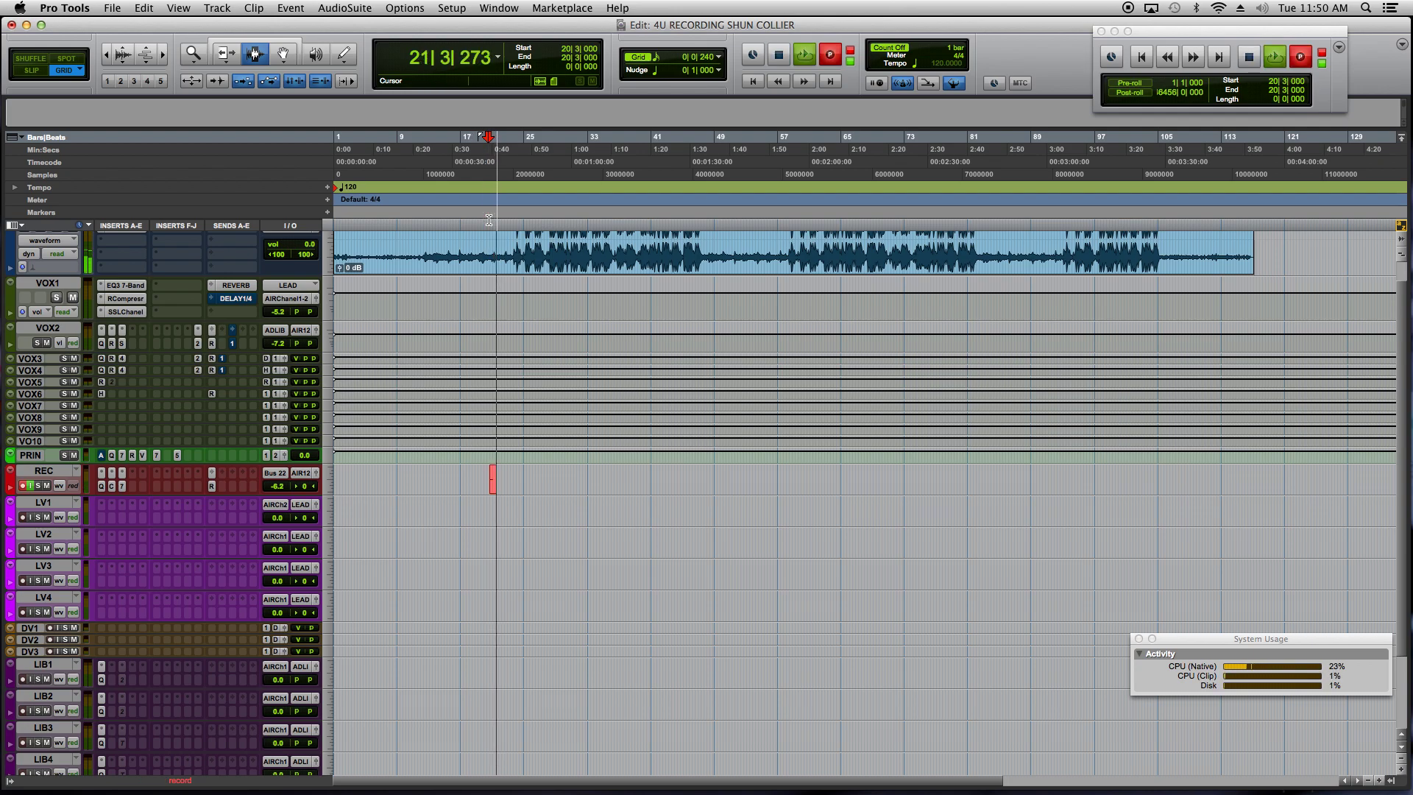
pyautogui.click(101, 456)
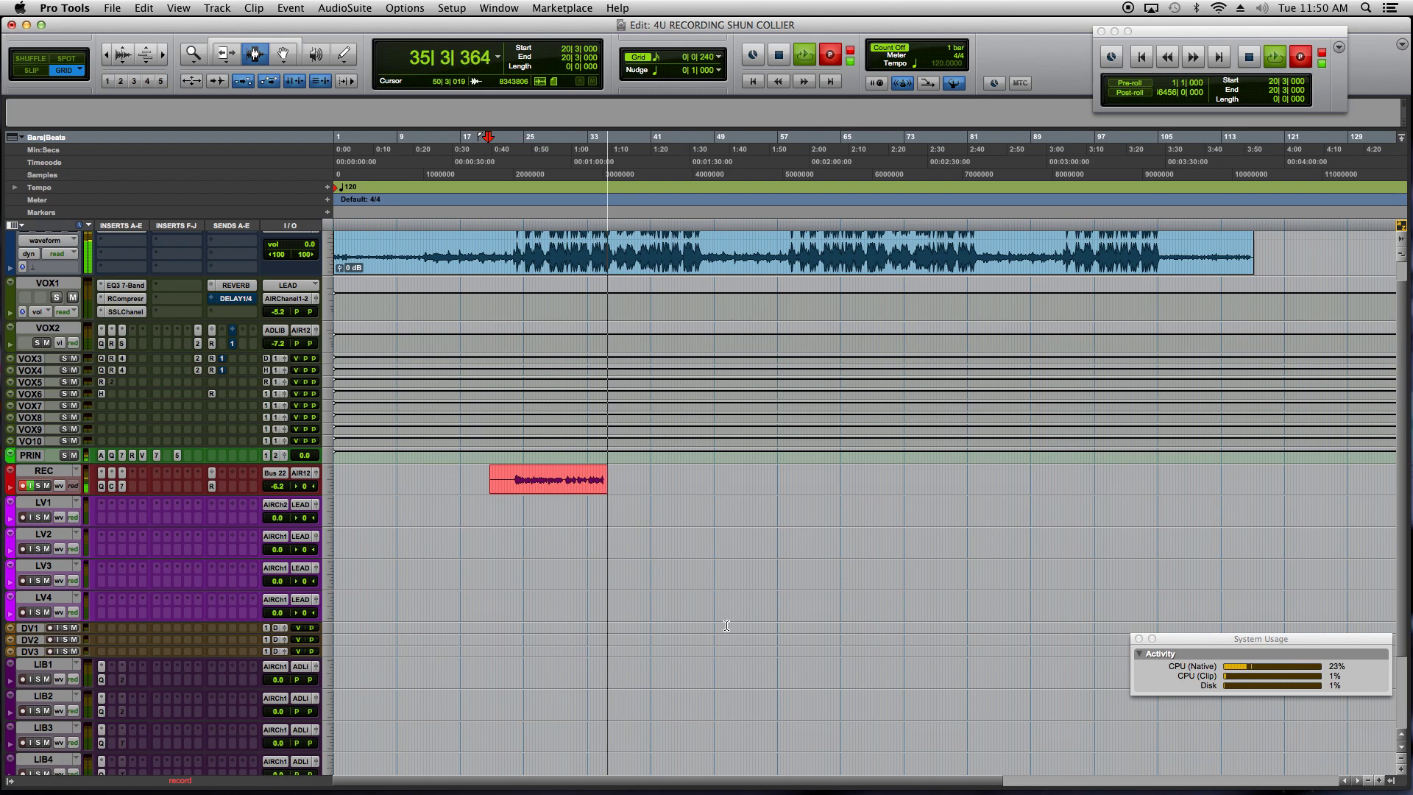
pyautogui.press('space')
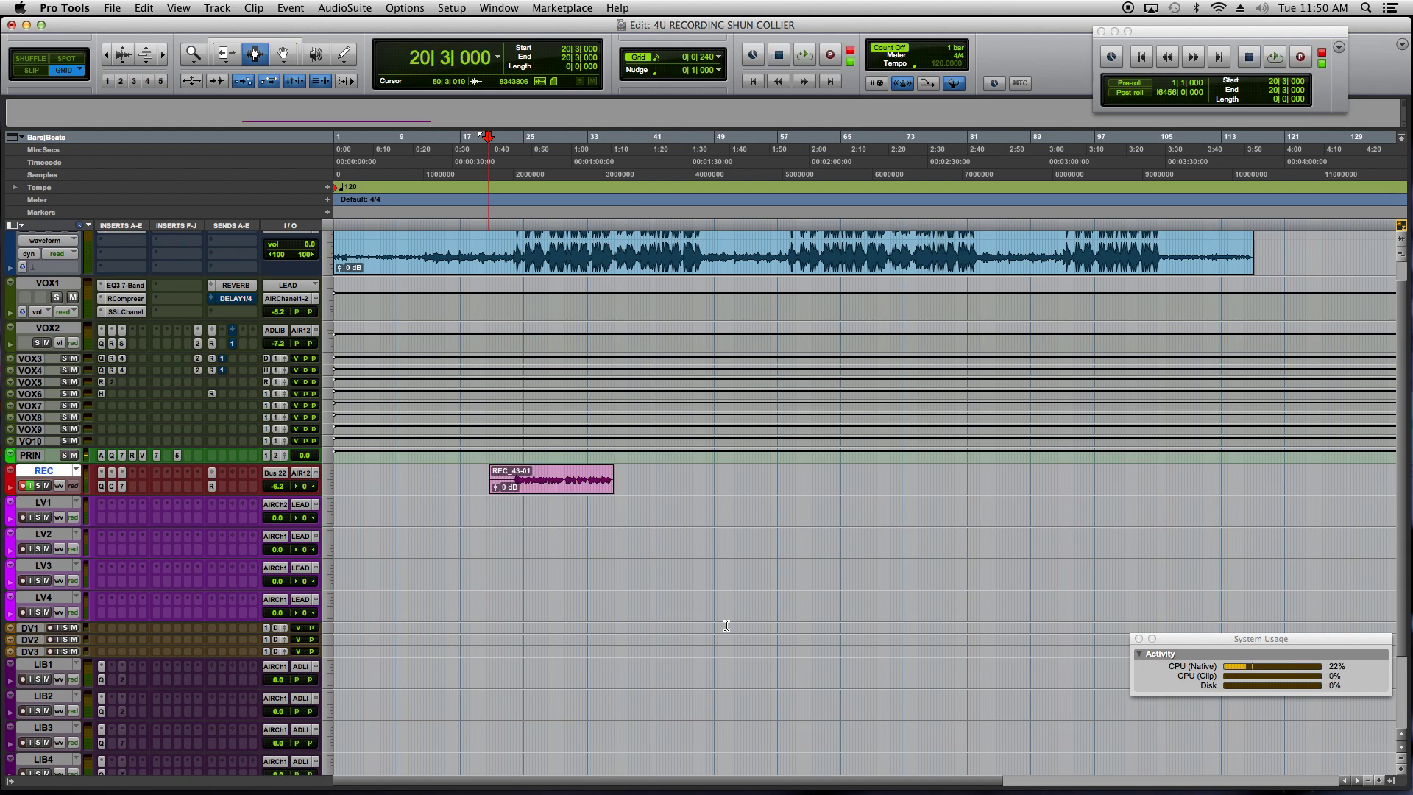
# Trim the end of the new REC vocal clip to 36|1|000.
pyautogui.click(678, 577)
pyautogui.press('super+bracketright')
pyautogui.press('super+bracketright')
pyautogui.press('super+bracketright')
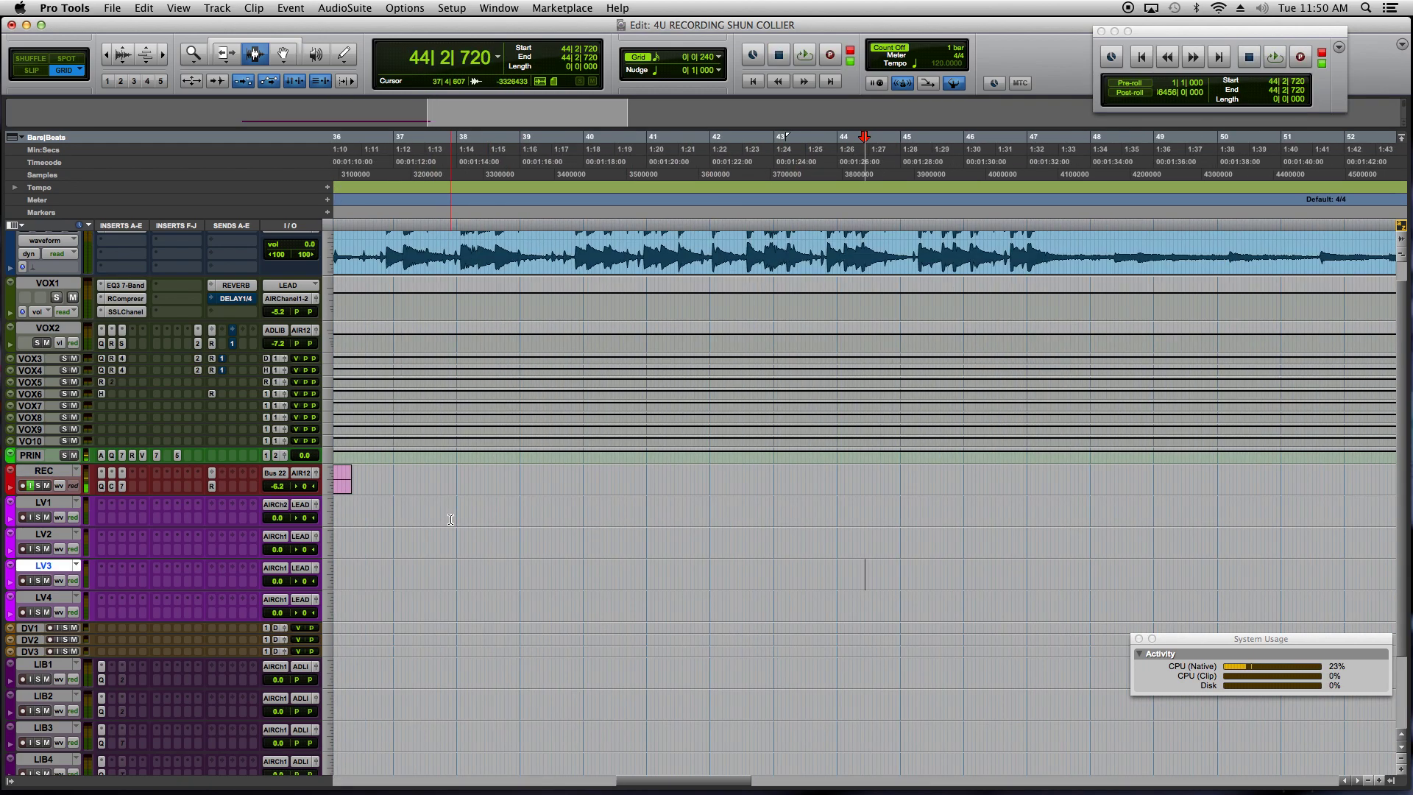
pyautogui.press('super+bracketleft')
pyautogui.click(643, 500)
pyautogui.press('super+bracketright')
pyautogui.press('super+bracketright')
pyautogui.click(832, 542)
pyautogui.keyDown('shift'); pyautogui.click(678, 467); pyautogui.keyUp('shift')
pyautogui.moveTo(687, 489); pyautogui.dragTo(662, 467)
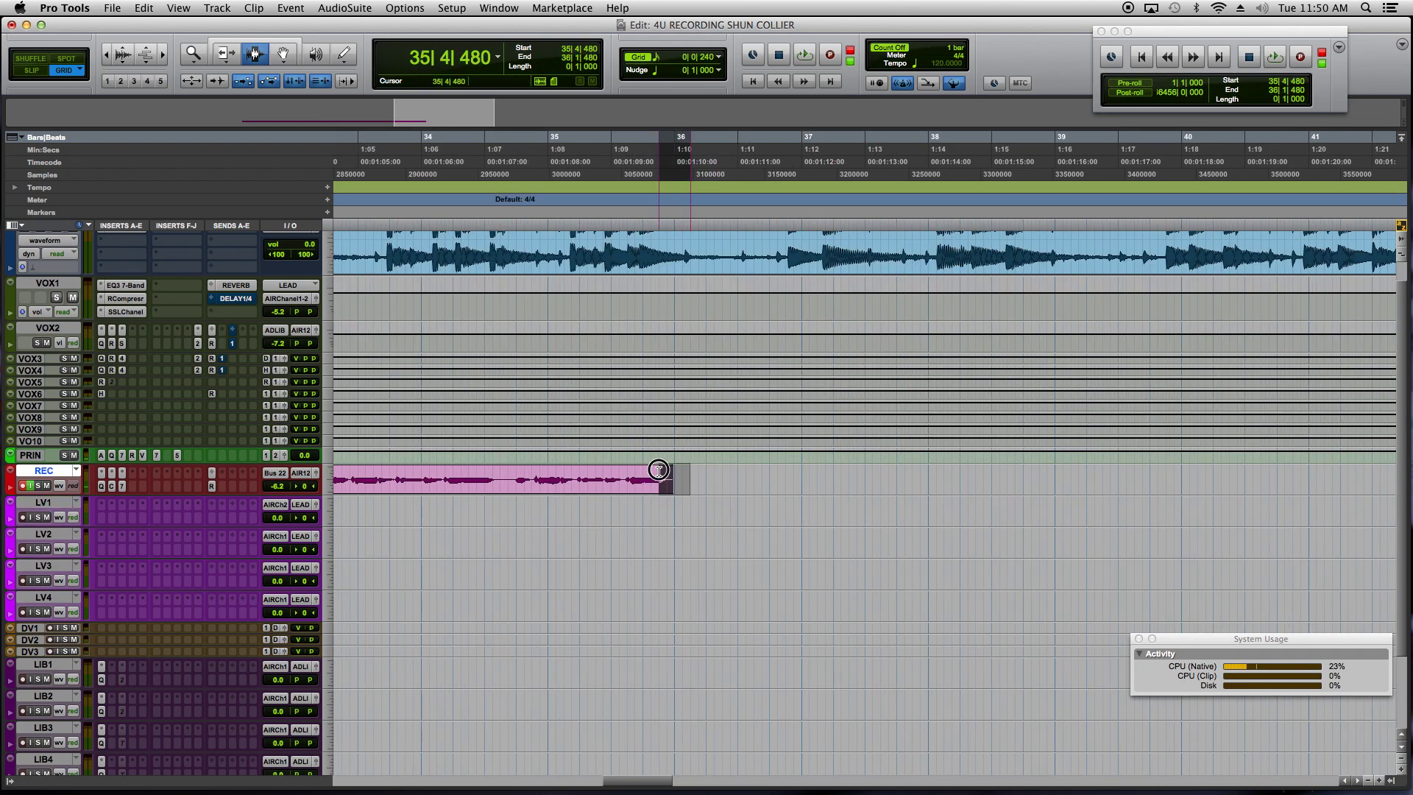
# Trim the REC clip's start to 23|4|000 and move the clip straight down to the LV1 track.
pyautogui.press('super+bracketleft')
pyautogui.press('super+bracketleft')
pyautogui.click(427, 487)
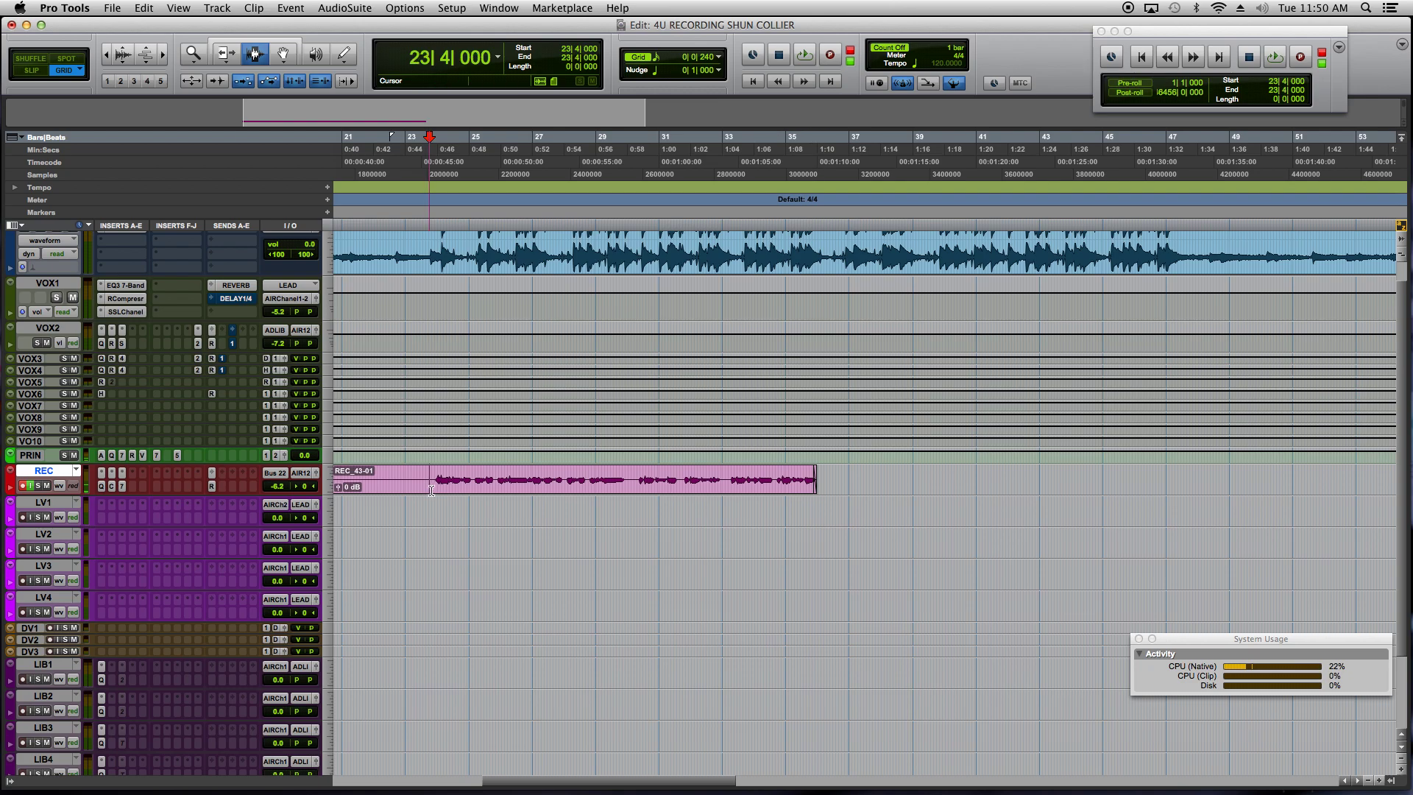
pyautogui.press('a')
pyautogui.click(399, 470)
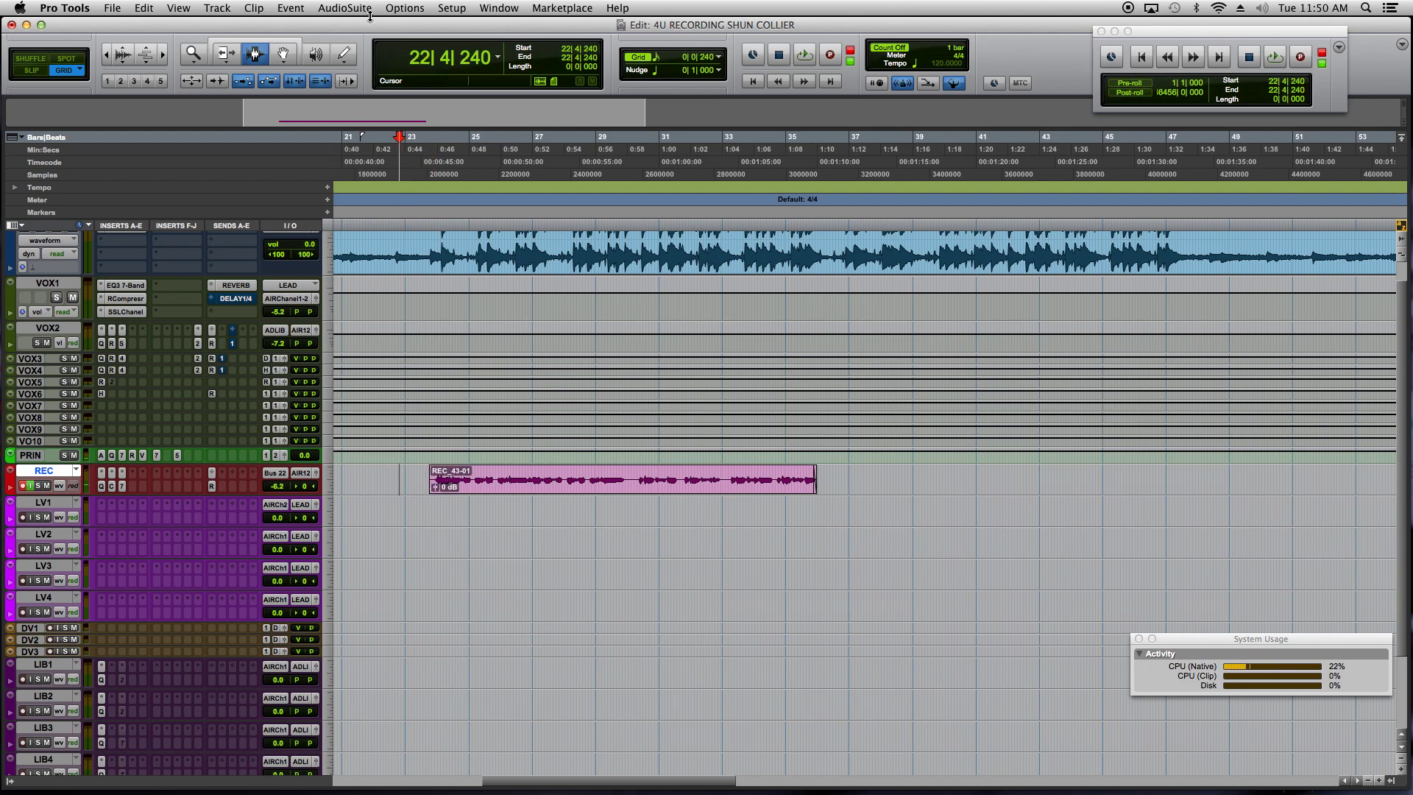
pyautogui.press('F8')
pyautogui.moveTo(558, 492); pyautogui.dragTo(507, 531)
# Record a second vocal take on REC from 23|3|000 and move the resulting clip to the LIB1 track.
pyautogui.click(420, 214)
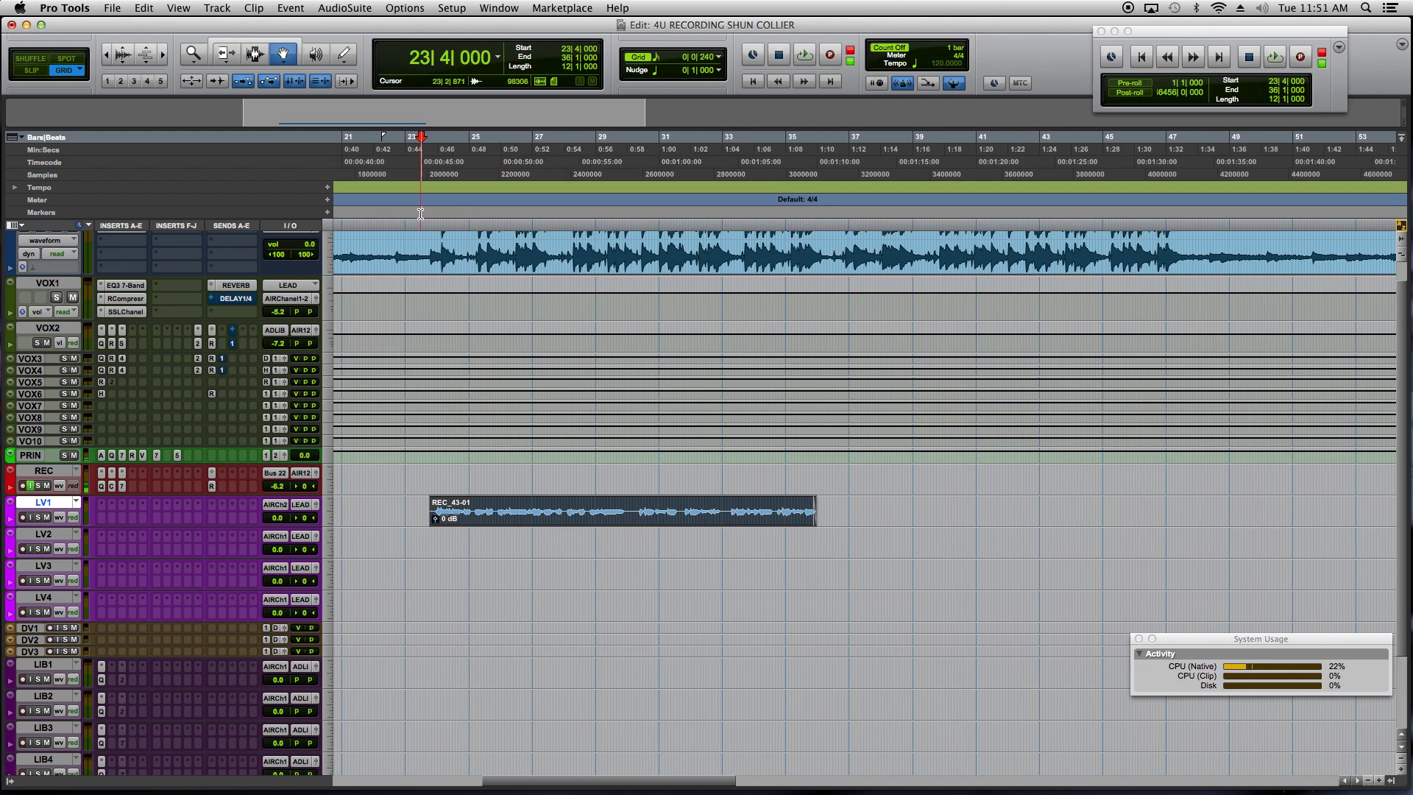
pyautogui.press('F12')
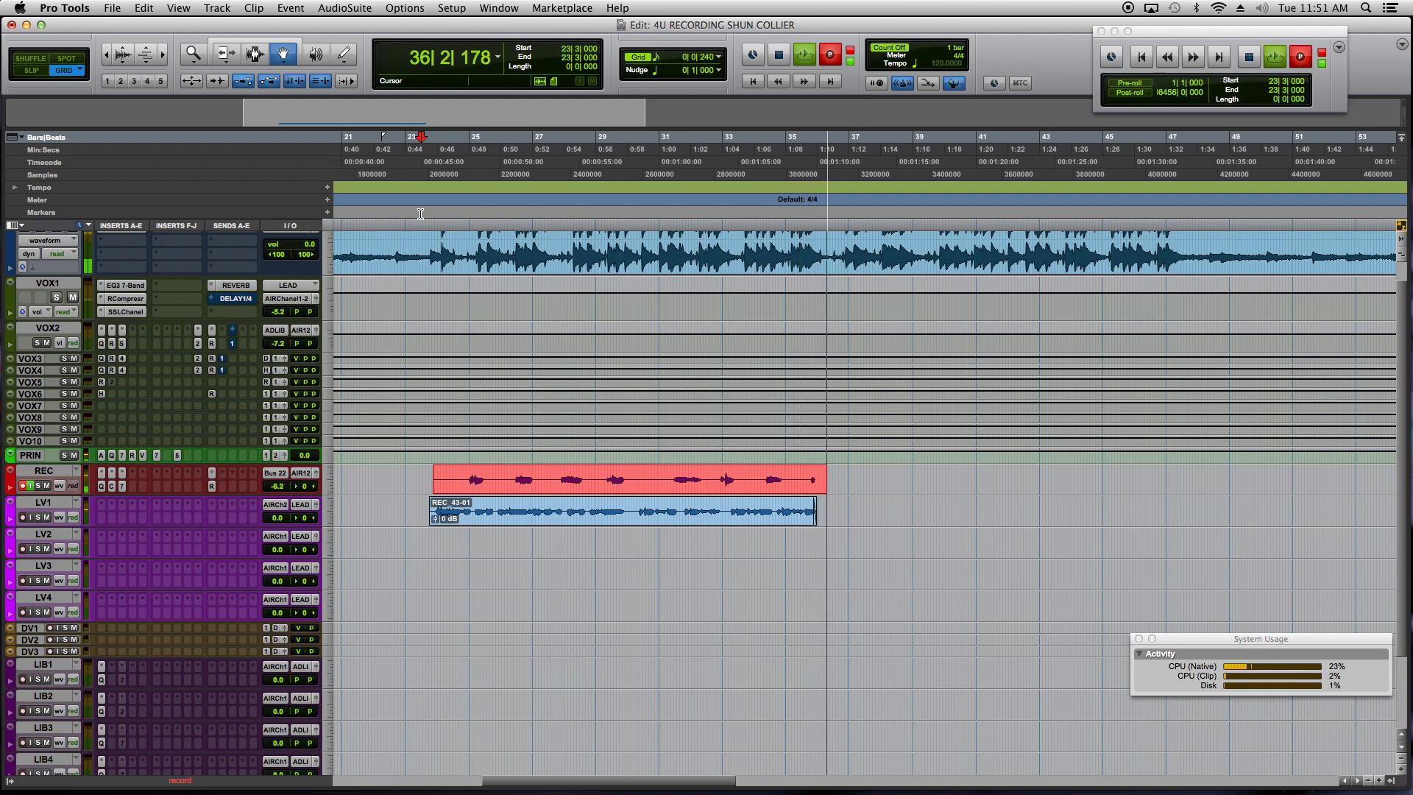
pyautogui.press('space')
pyautogui.click(583, 487)
pyautogui.moveTo(583, 488); pyautogui.dragTo(589, 665)
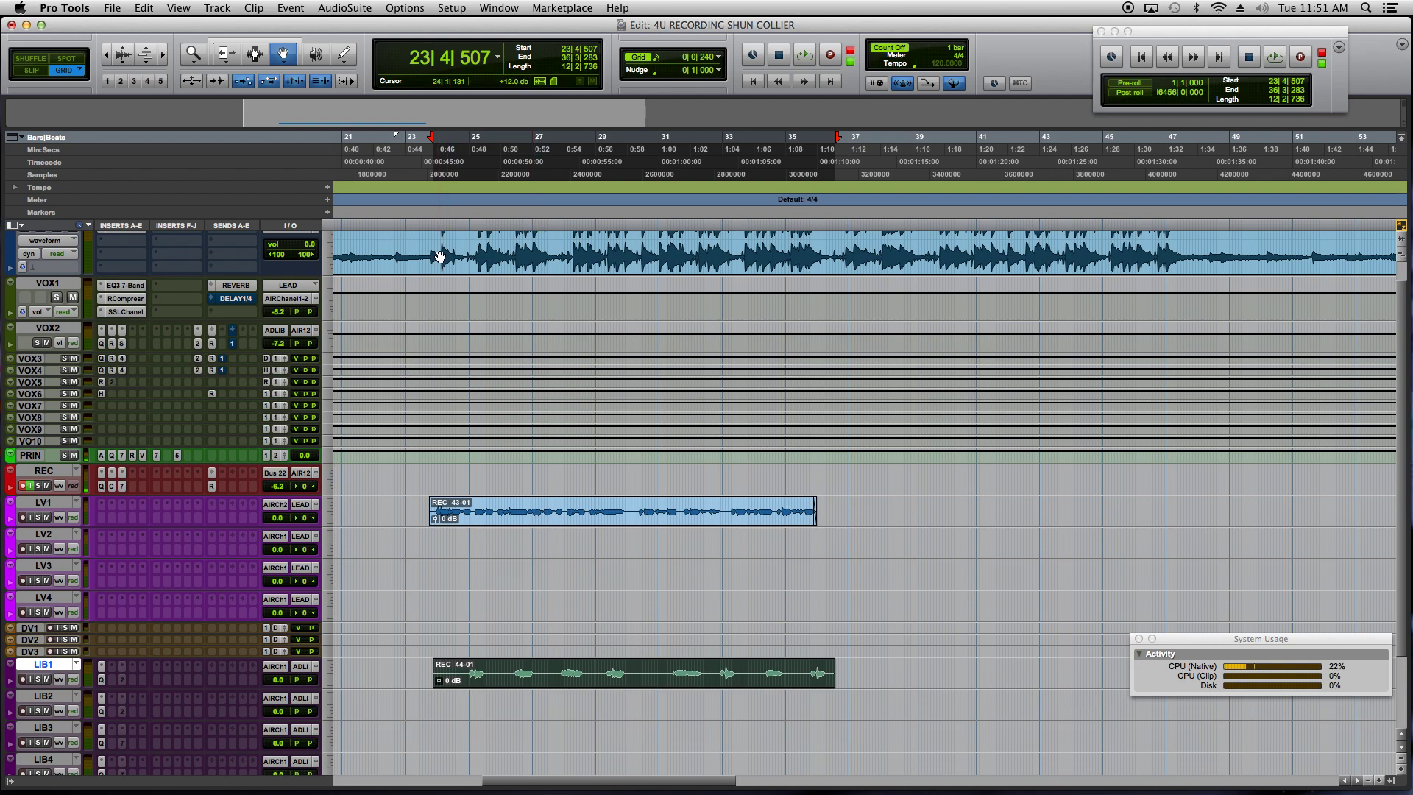
# Play back the takes and trim the LIB1 clip to run from 24|4|000 to 36|2|240.
pyautogui.click(438, 206)
pyautogui.press('space')
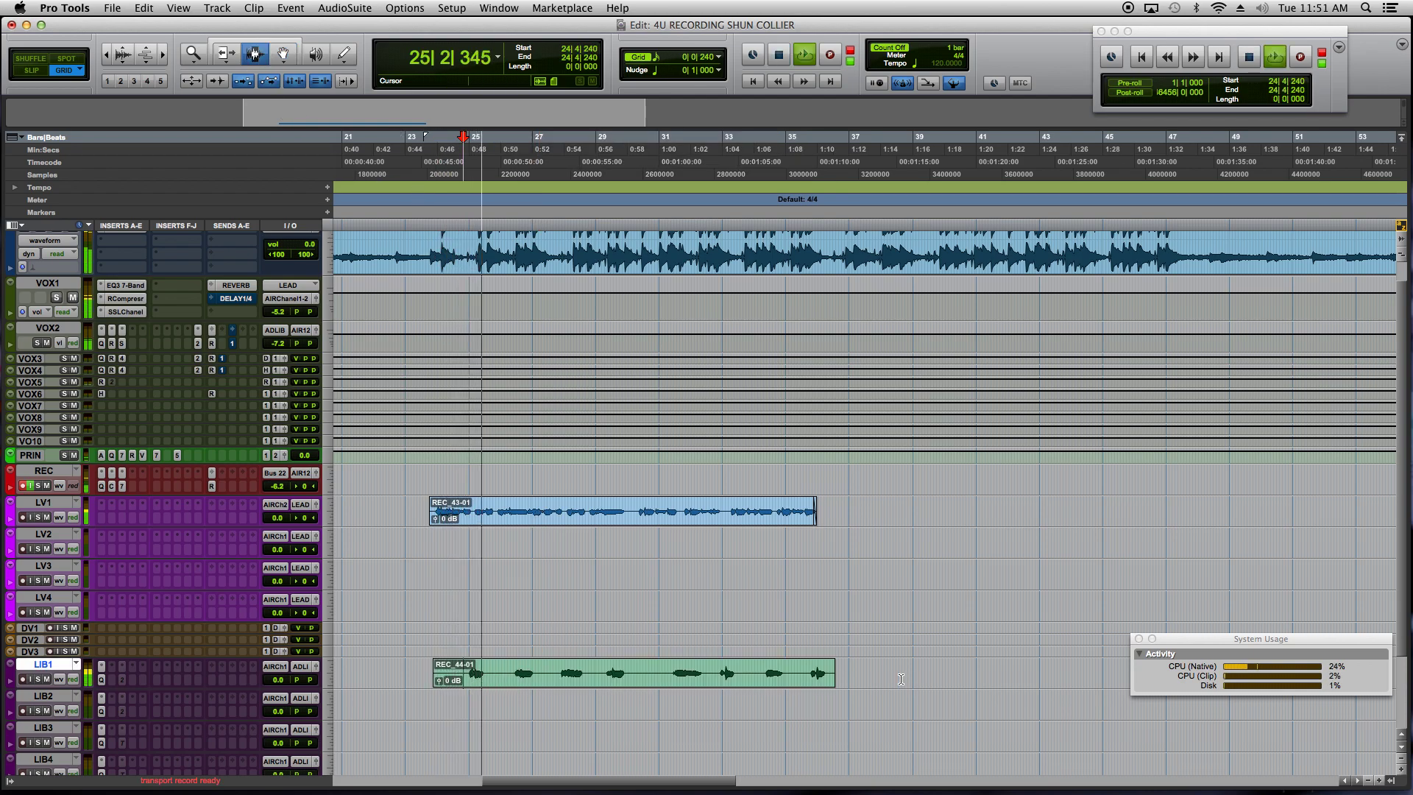
pyautogui.moveTo(828, 679); pyautogui.dragTo(887, 679)
pyautogui.click(462, 679)
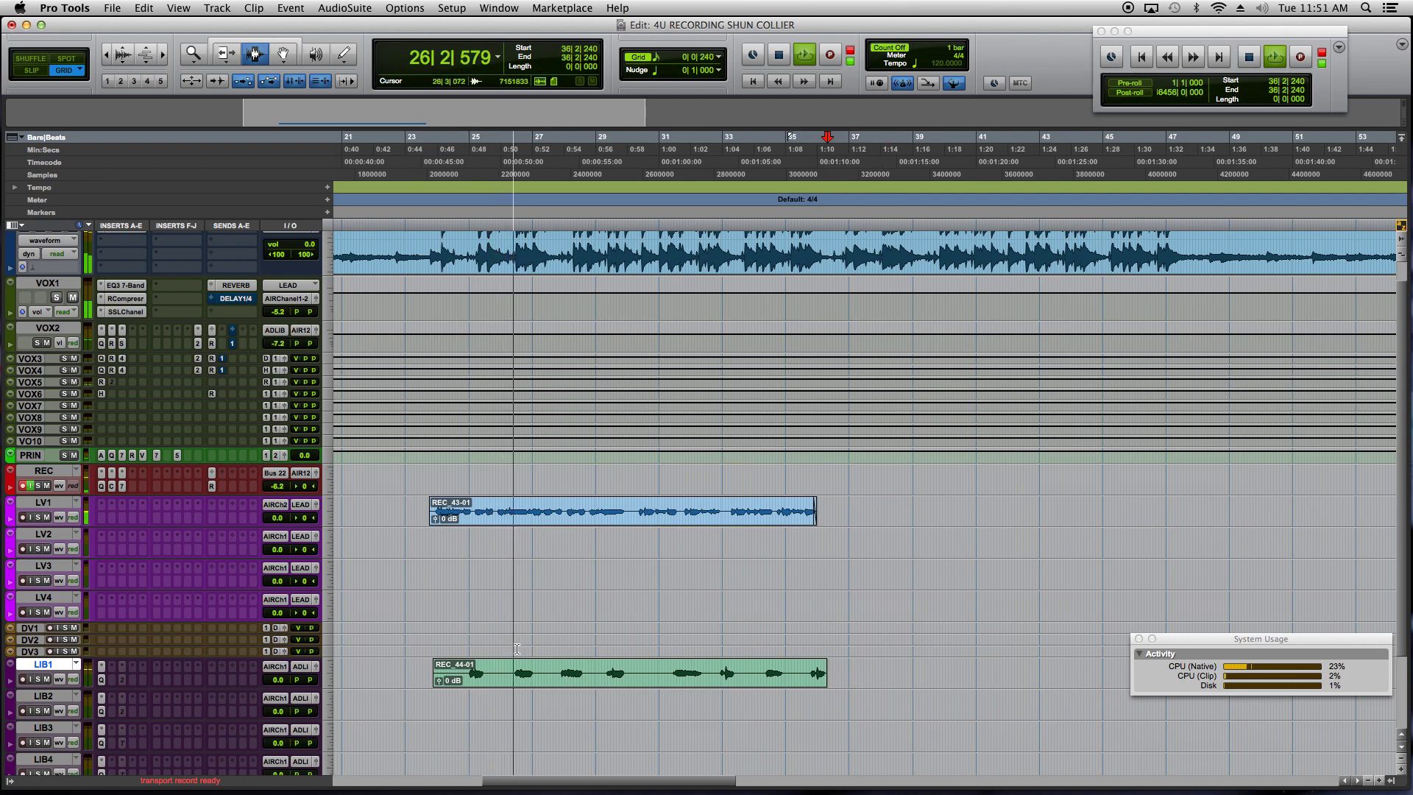
pyautogui.press('a')
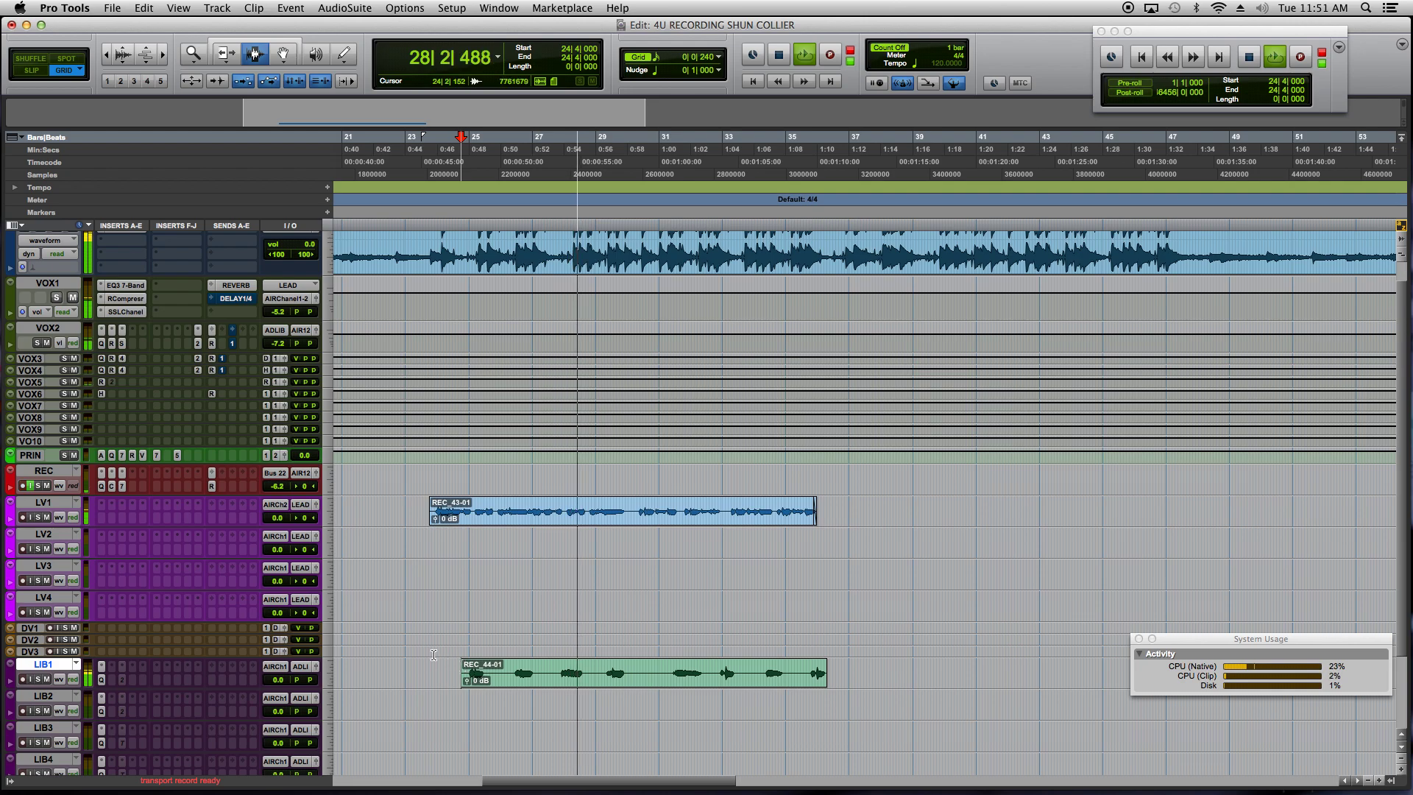
pyautogui.press('space')
# Record a third vocal take on the REC track with the start point at 23|2|000, stopping after bar 36.
pyautogui.click(415, 568)
pyautogui.press('super+space')
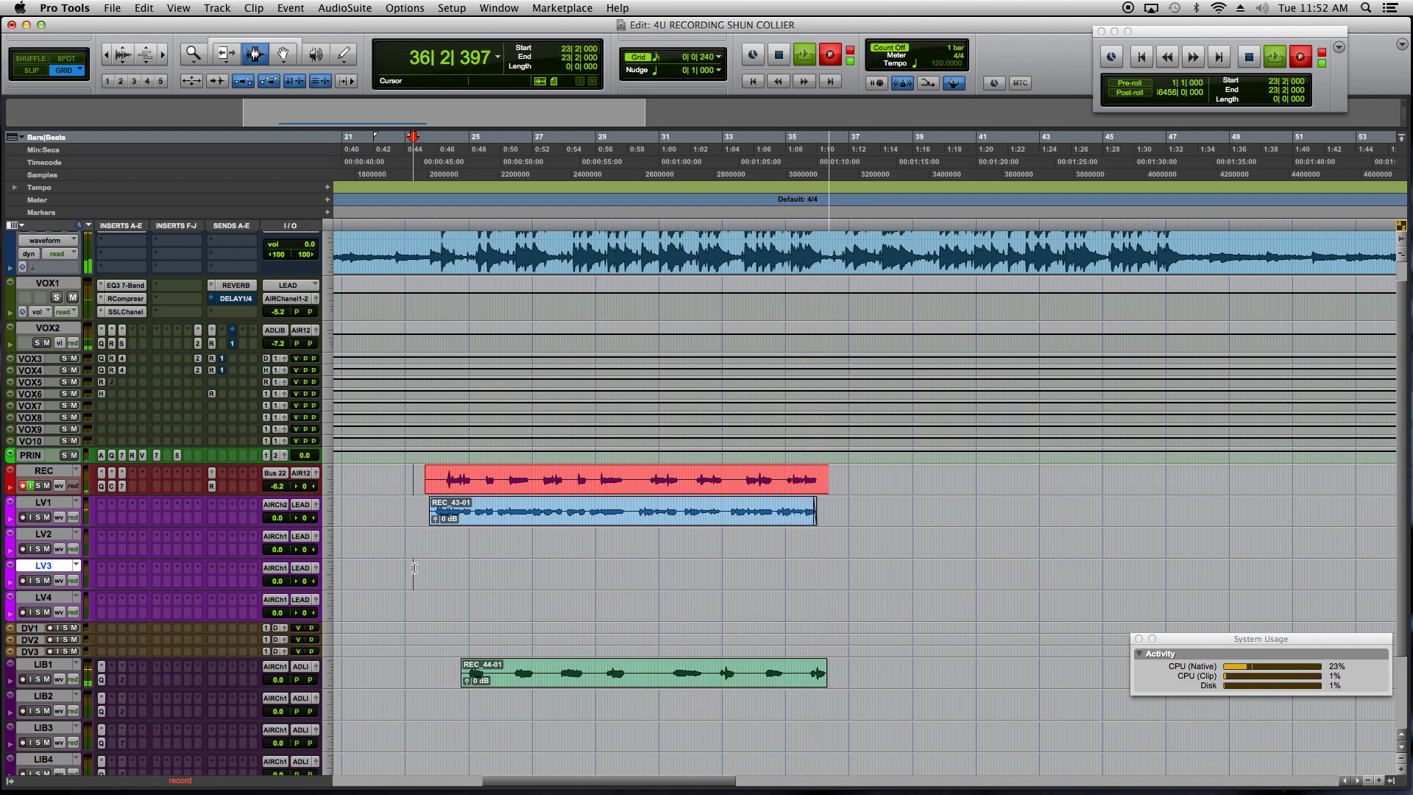
pyautogui.press('space')
# Trim the third take to run from 24|1|720 to 36|1|240 and move it to the DV1 track.
pyautogui.click(819, 486)
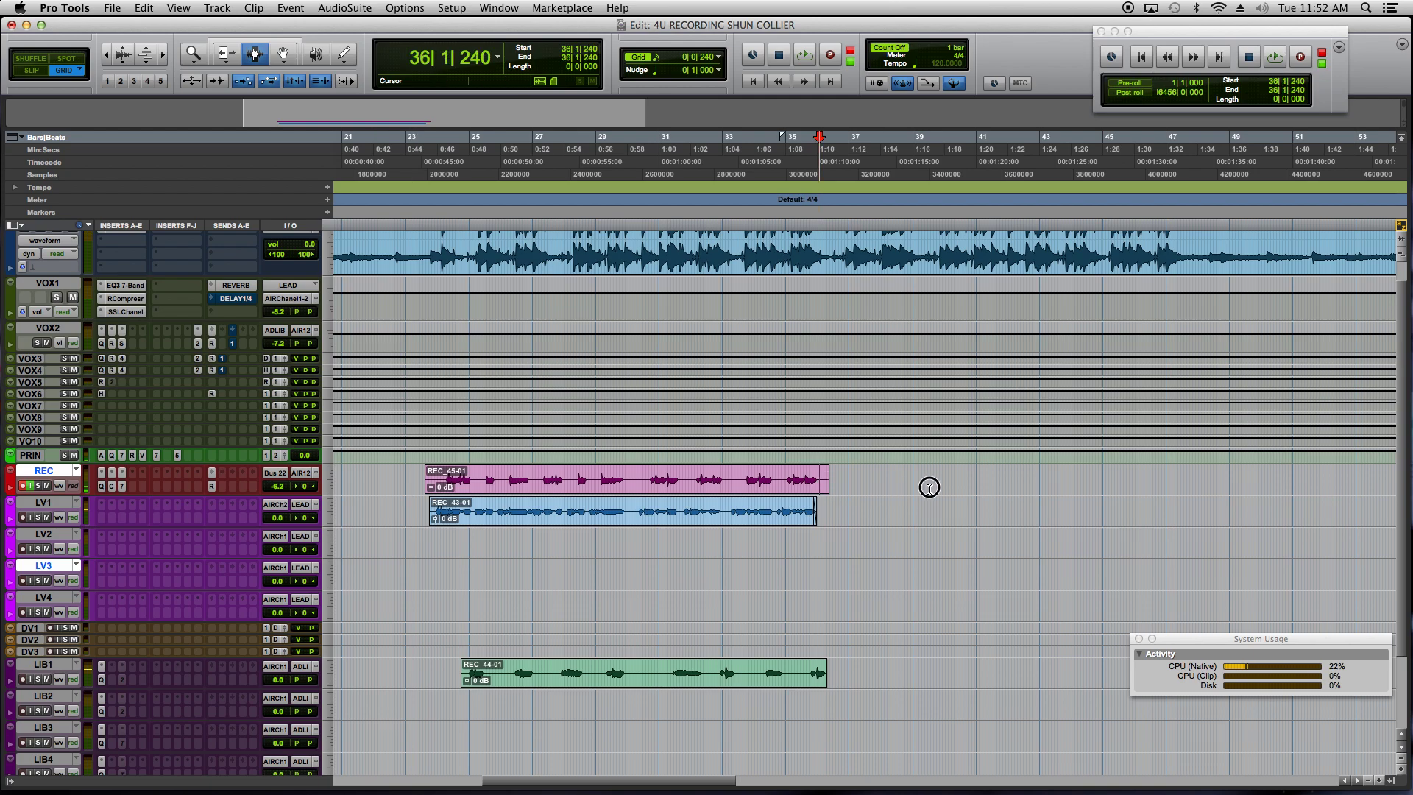
pyautogui.moveTo(819, 485); pyautogui.dragTo(949, 486)
pyautogui.press('Delete')
pyautogui.press('a')
pyautogui.click(297, 58)
pyautogui.moveTo(540, 485); pyautogui.dragTo(548, 624)
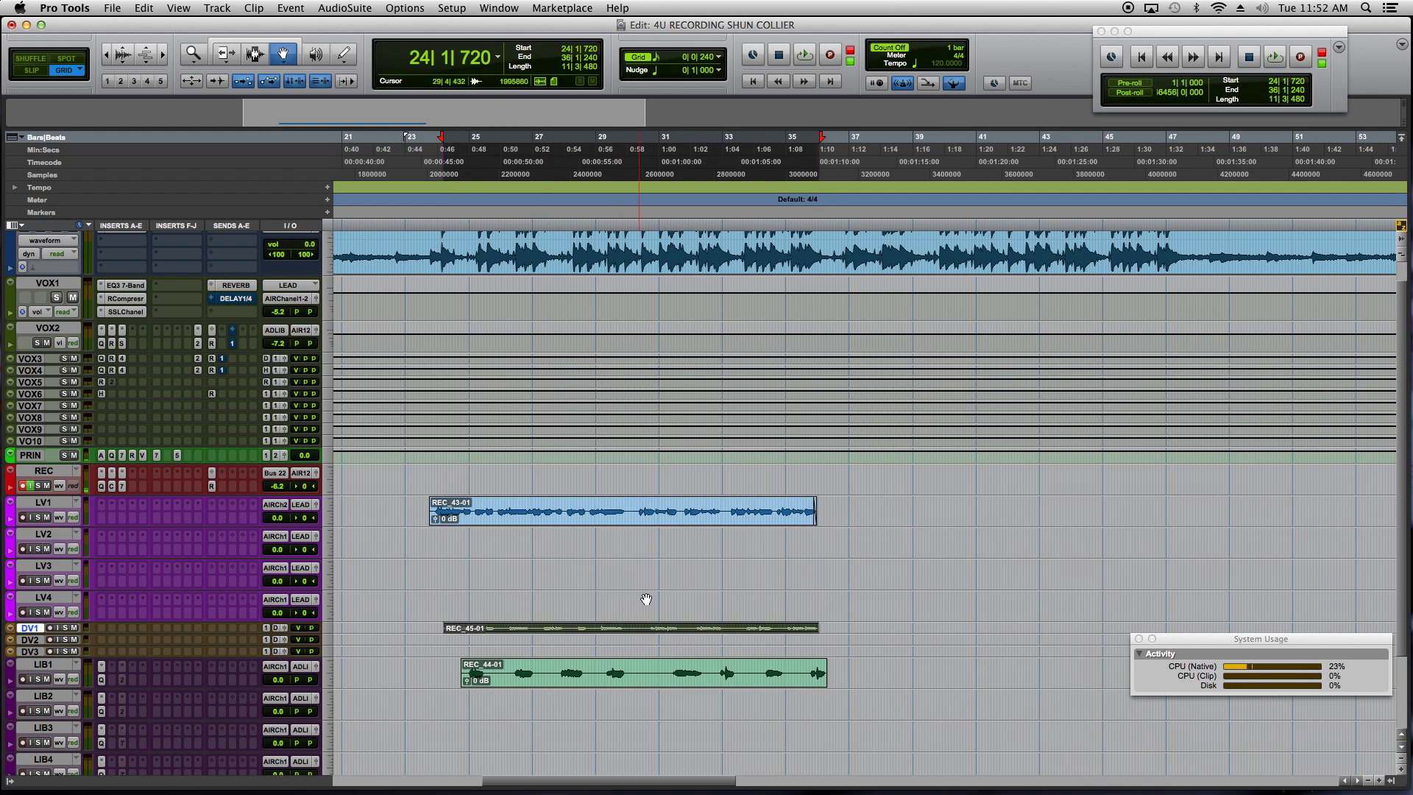
# Play back the layered takes and inspect the EQ3 7-Band settings on the VOX1 track.
pyautogui.press('space')
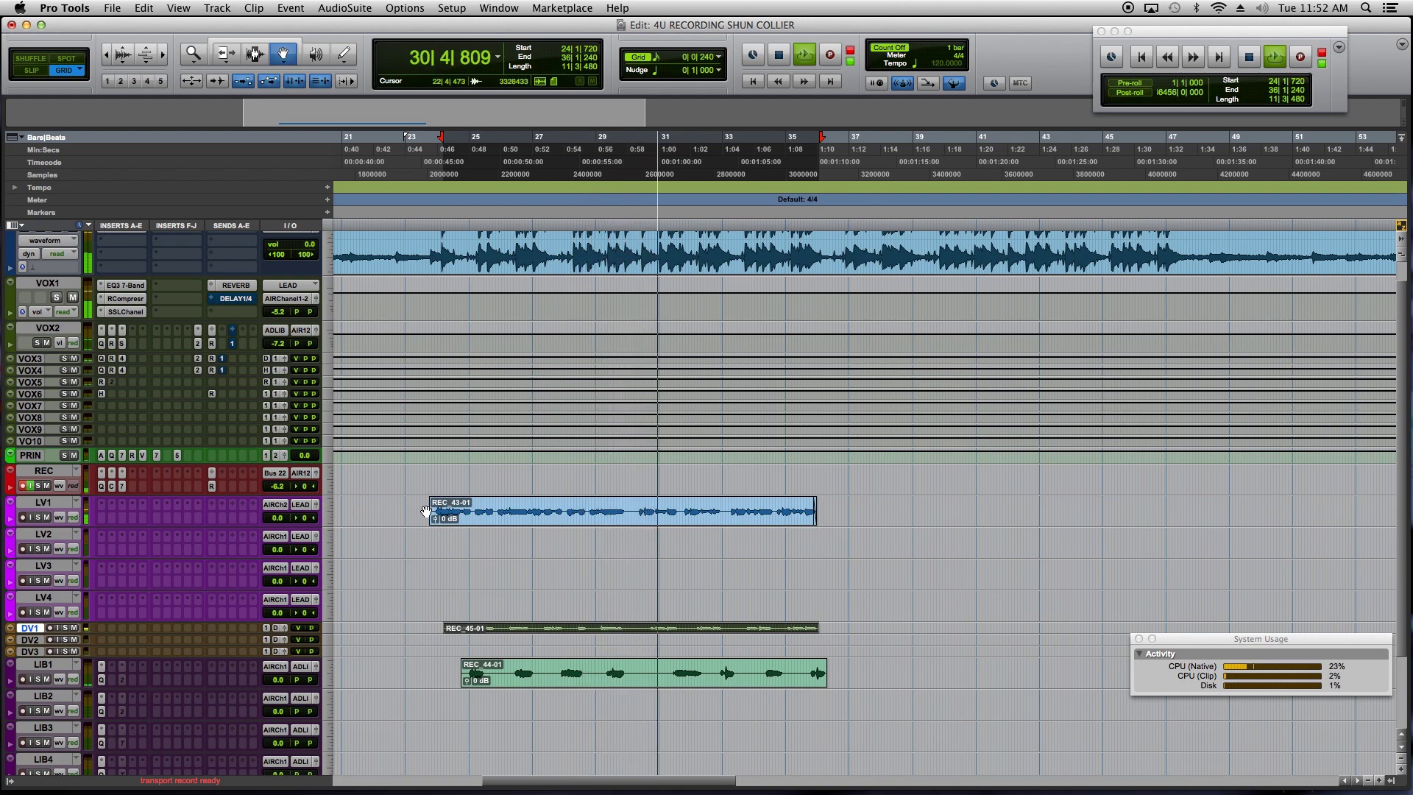
pyautogui.click(133, 288)
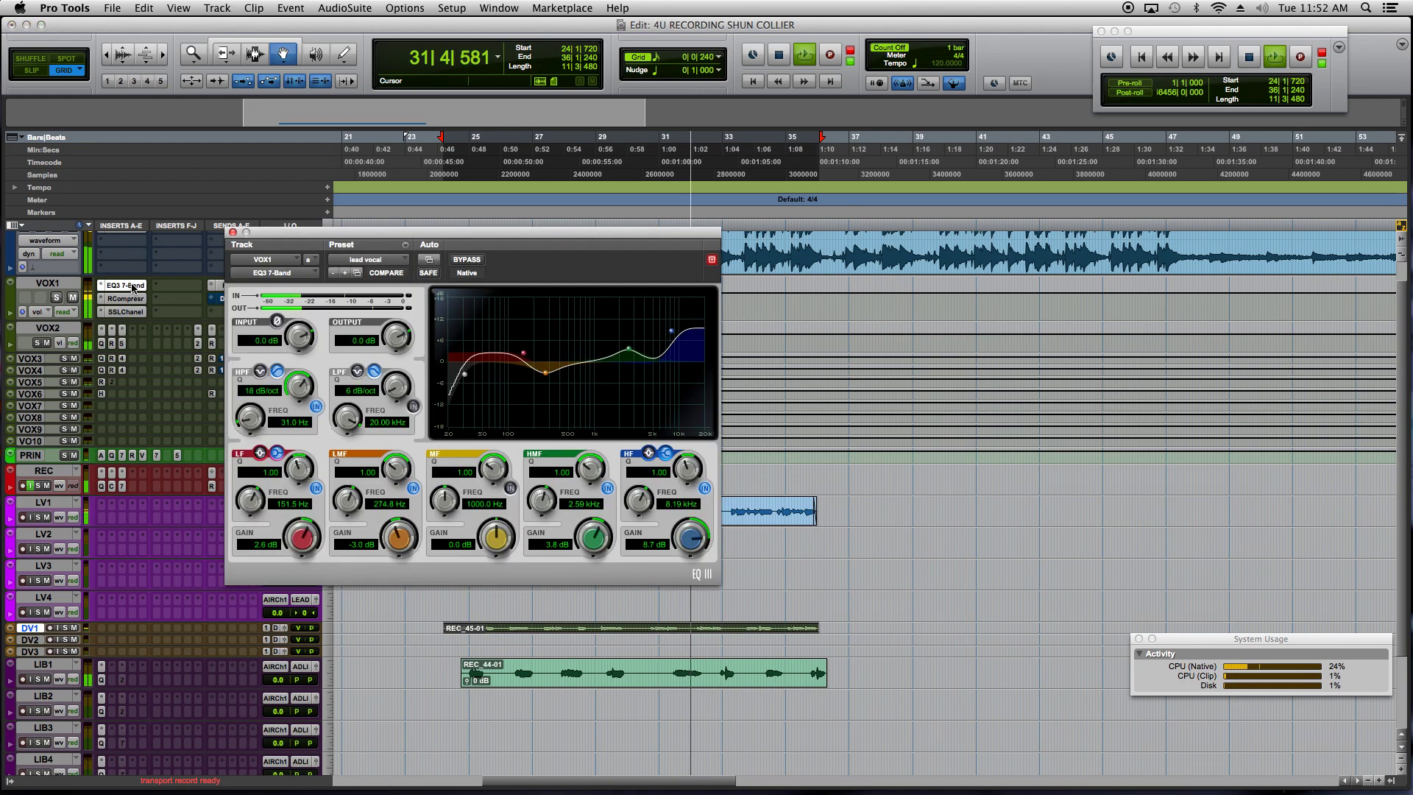
pyautogui.click(133, 288)
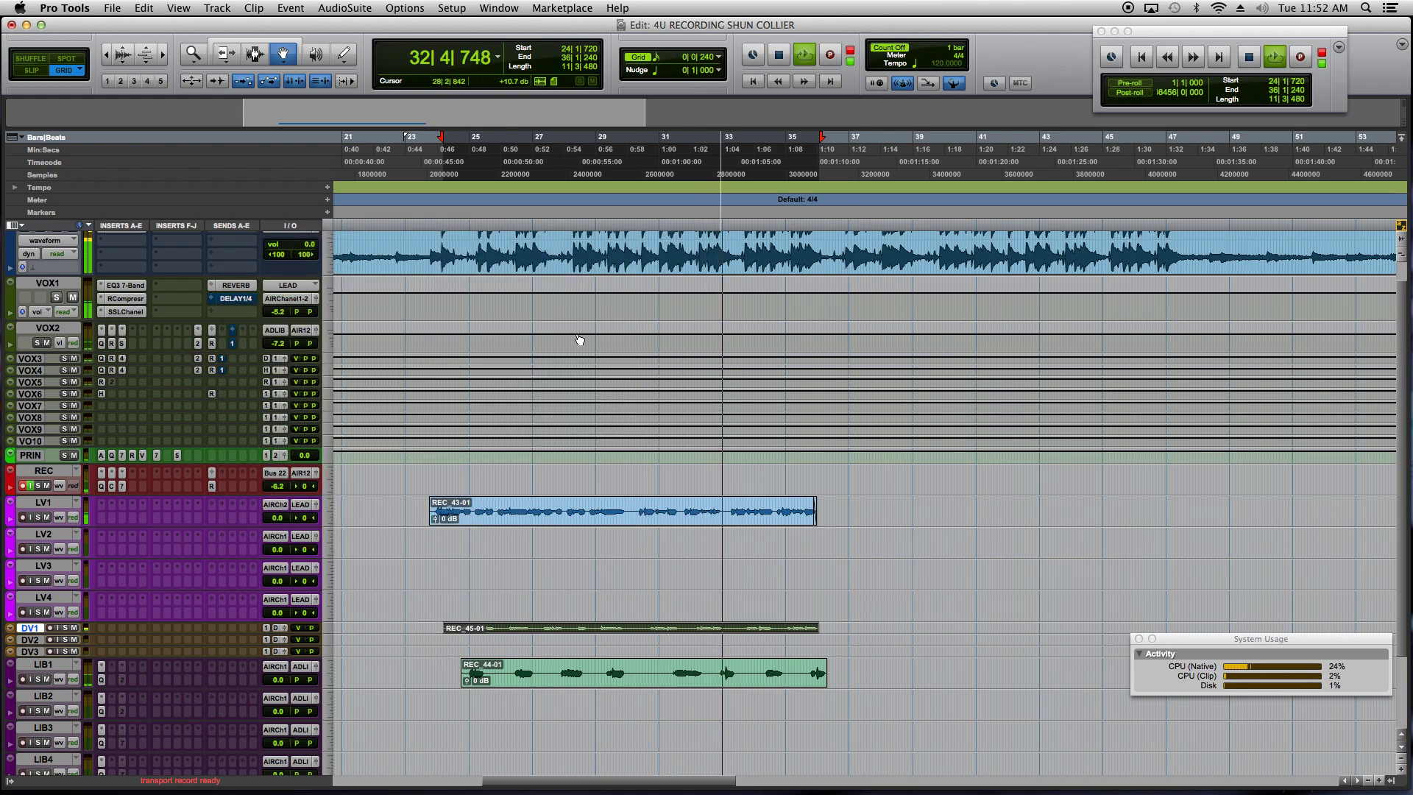
# In VOX5's RVerb, set the high EQ point to about 3442 Hz and the low damping point to about 189 Hz with ratio 0.43.
pyautogui.click(102, 382)
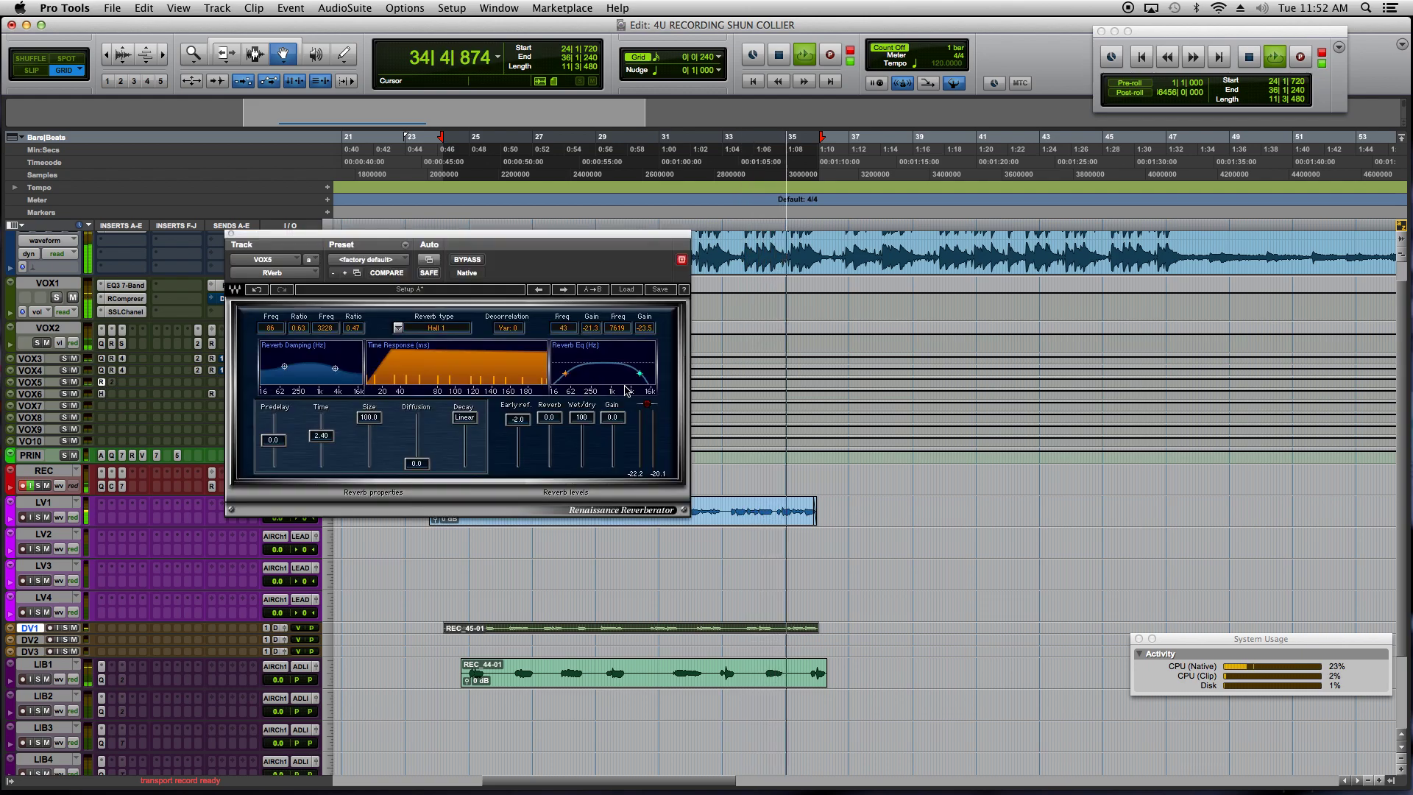
pyautogui.moveTo(639, 374); pyautogui.dragTo(629, 373)
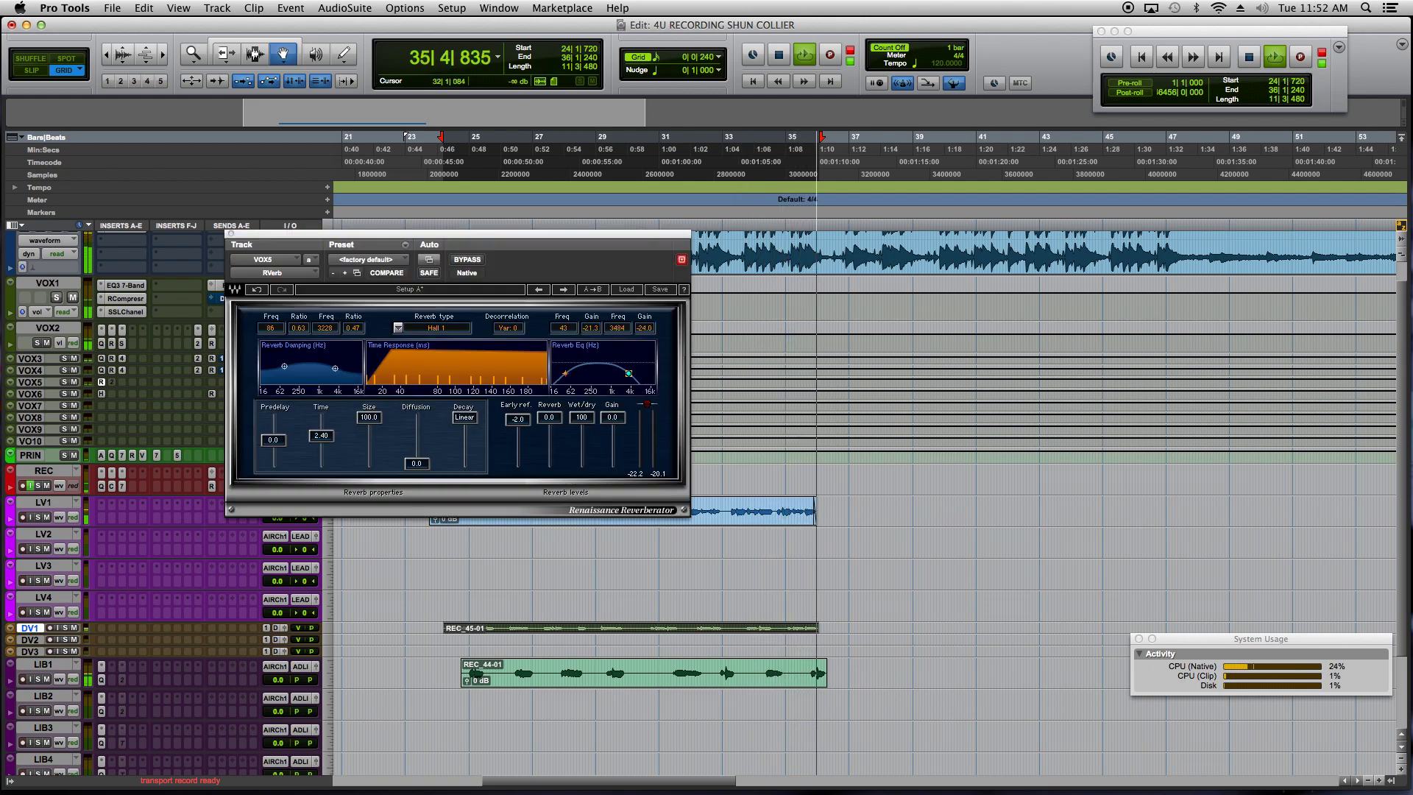
pyautogui.press('space')
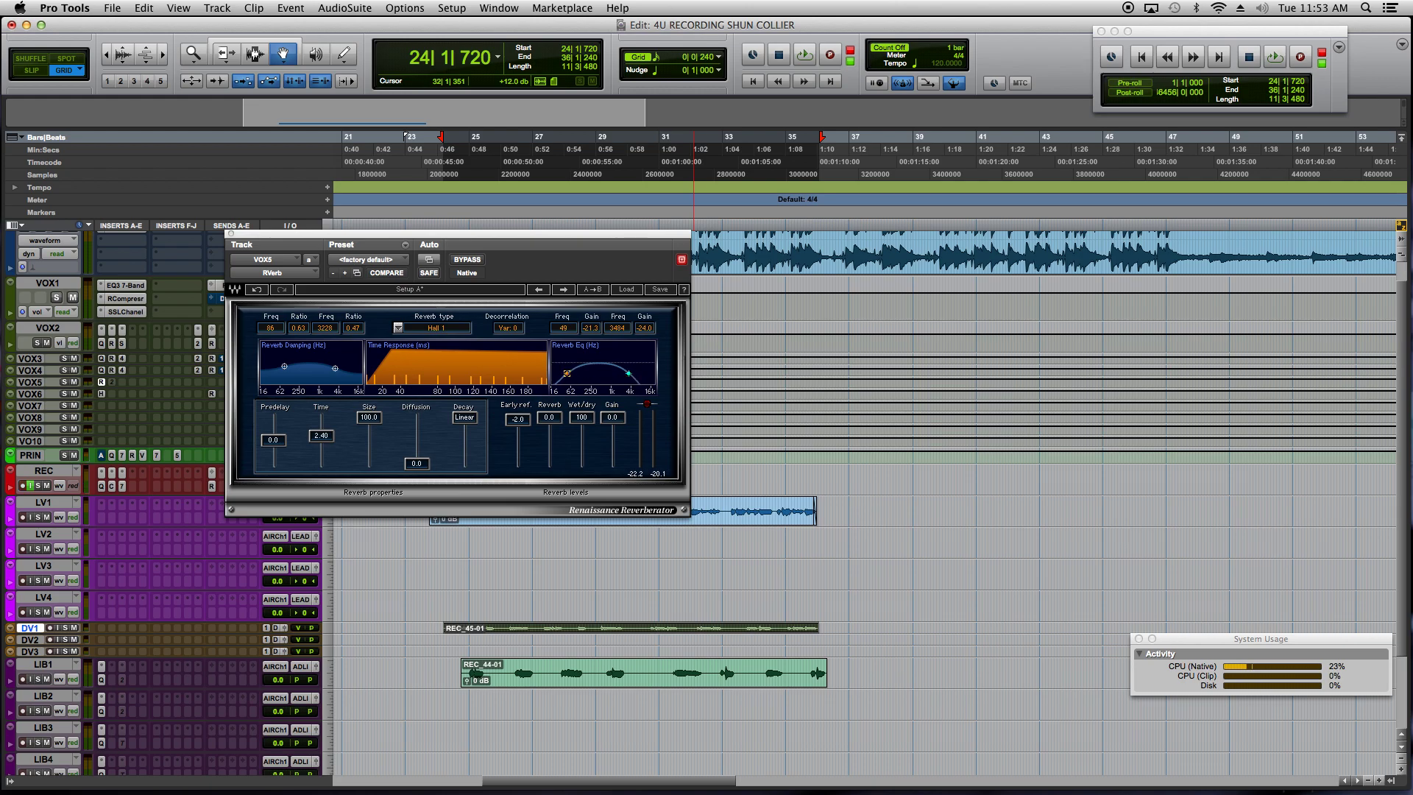
pyautogui.moveTo(629, 375); pyautogui.dragTo(628, 373)
pyautogui.moveTo(284, 367); pyautogui.dragTo(296, 368)
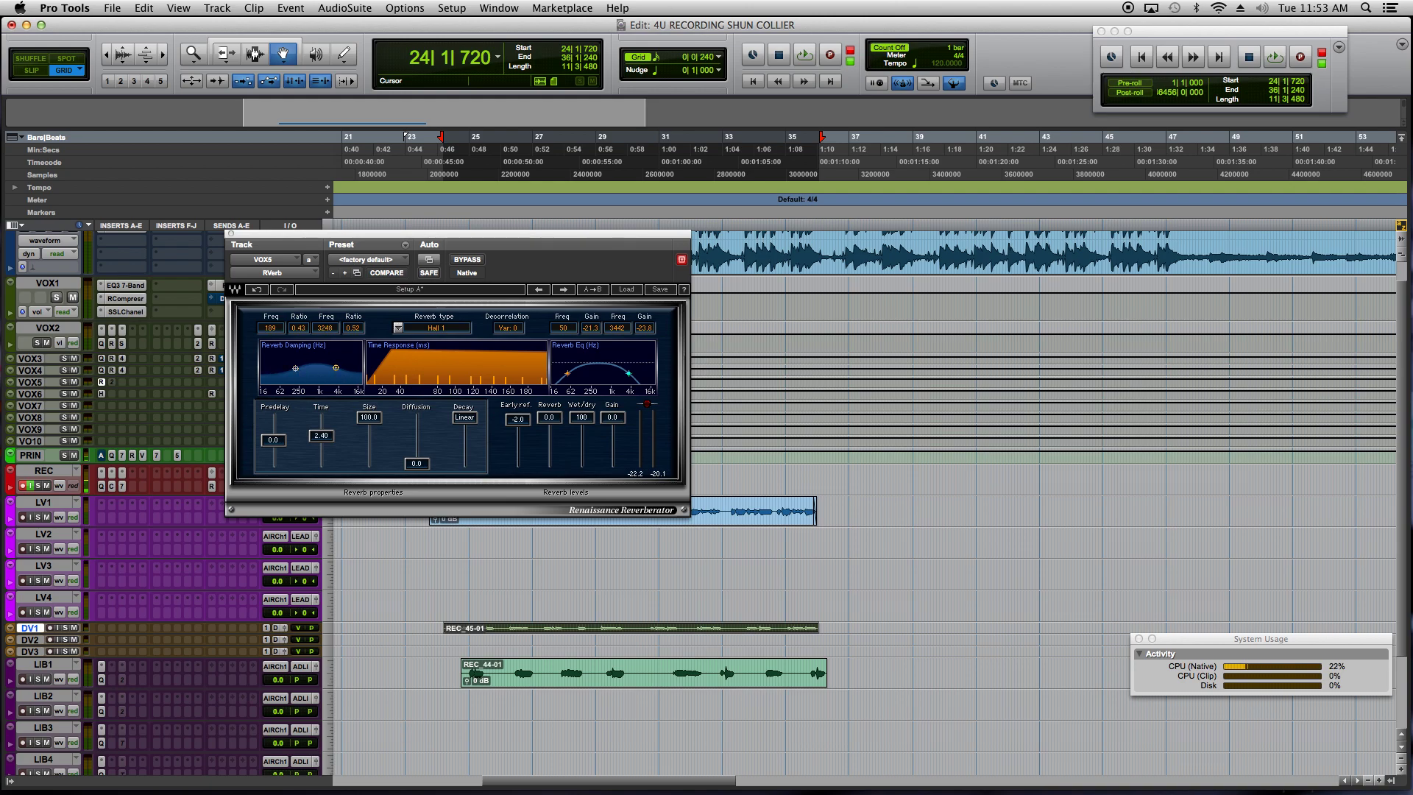
pyautogui.click(231, 235)
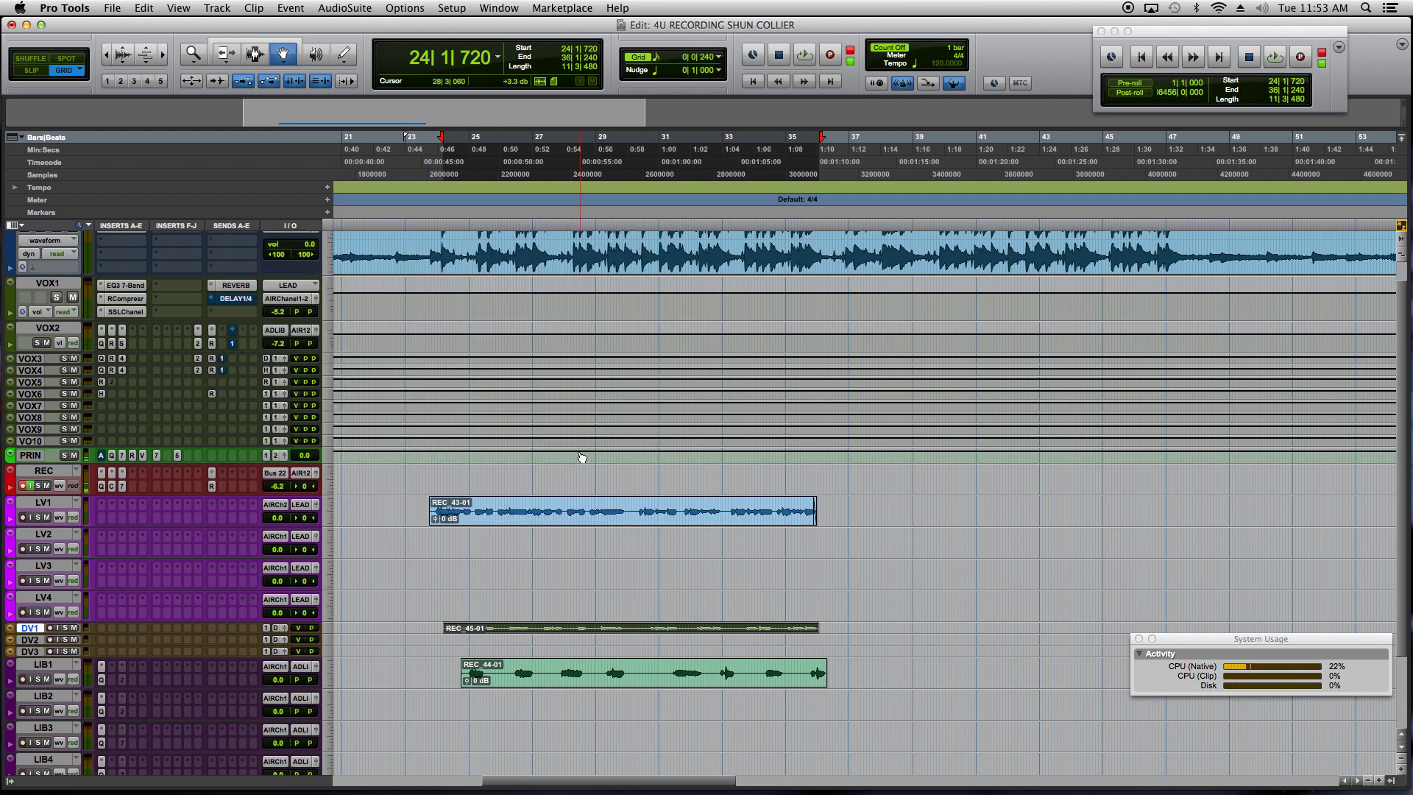
# Reopen VOX5's RVerb, fine-tune the REC track's REVERB send level, and close the reverb window.
pyautogui.click(102, 382)
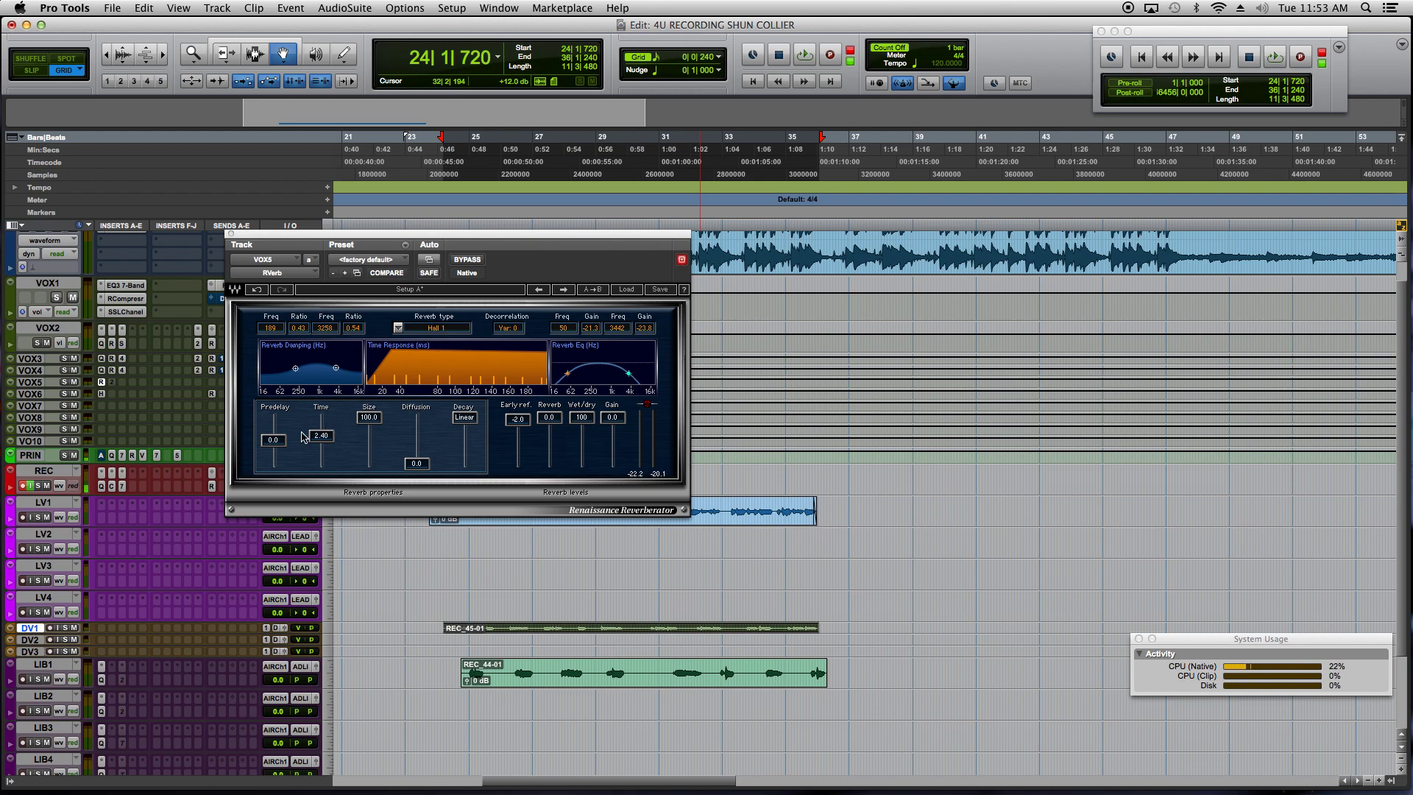
pyautogui.click(214, 472)
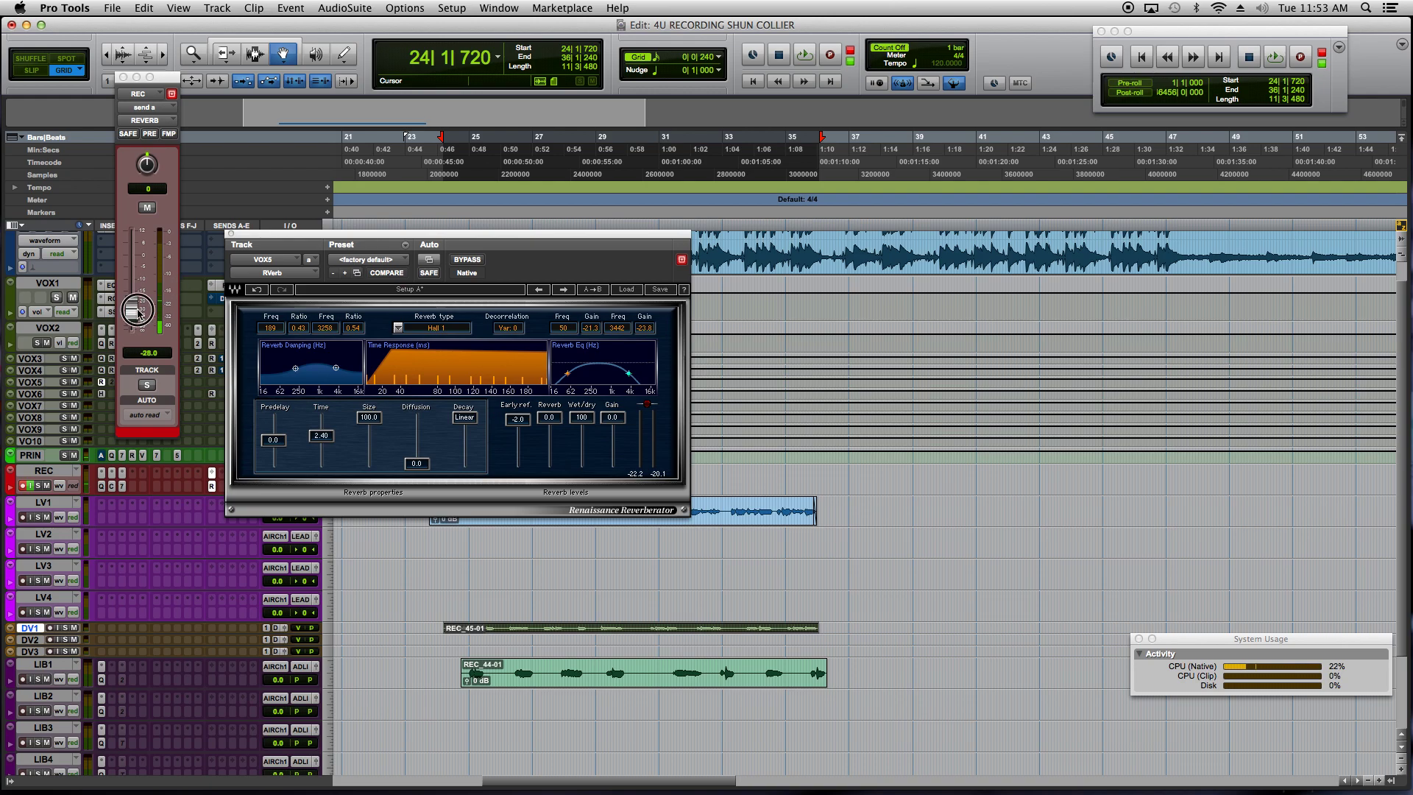
pyautogui.moveTo(132, 313); pyautogui.dragTo(131, 310)
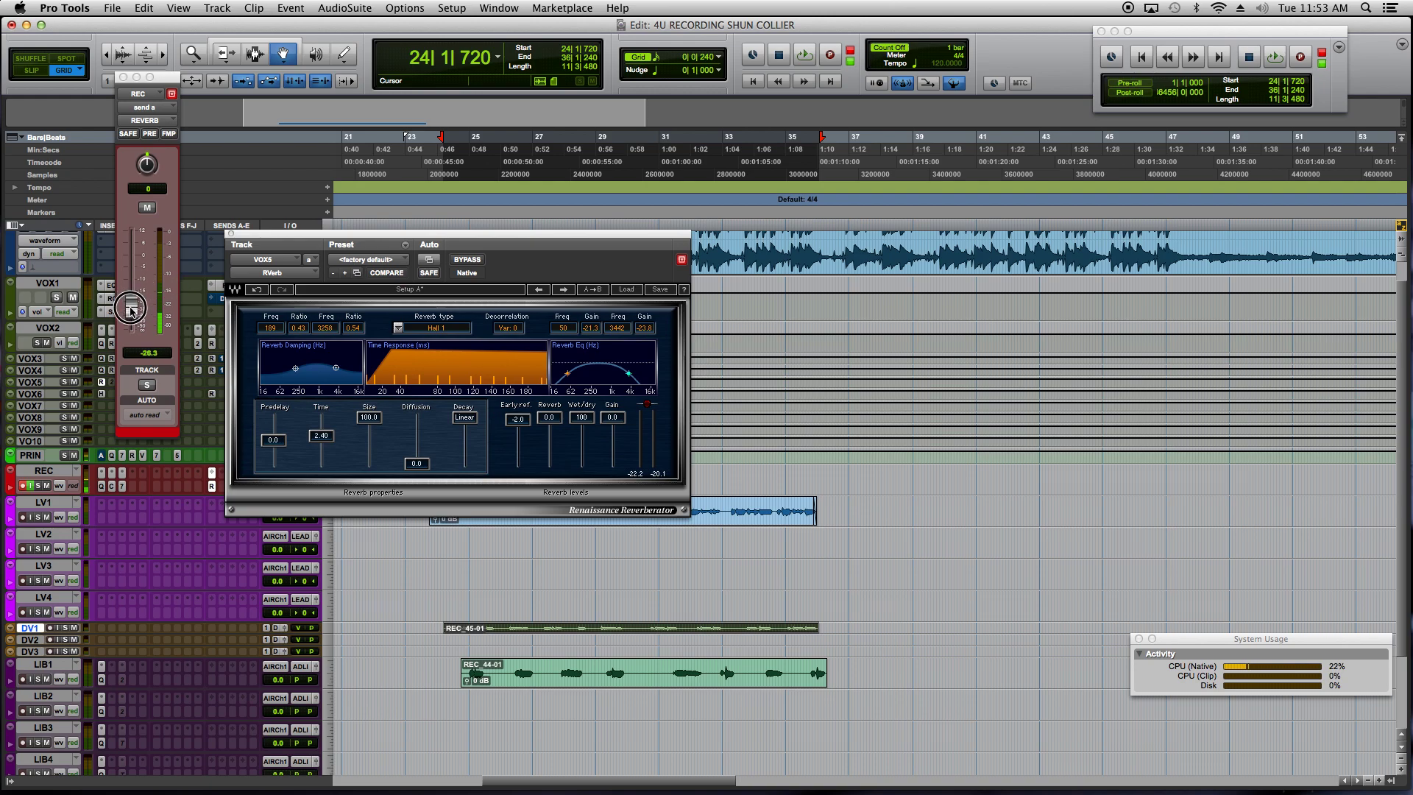
pyautogui.click(231, 235)
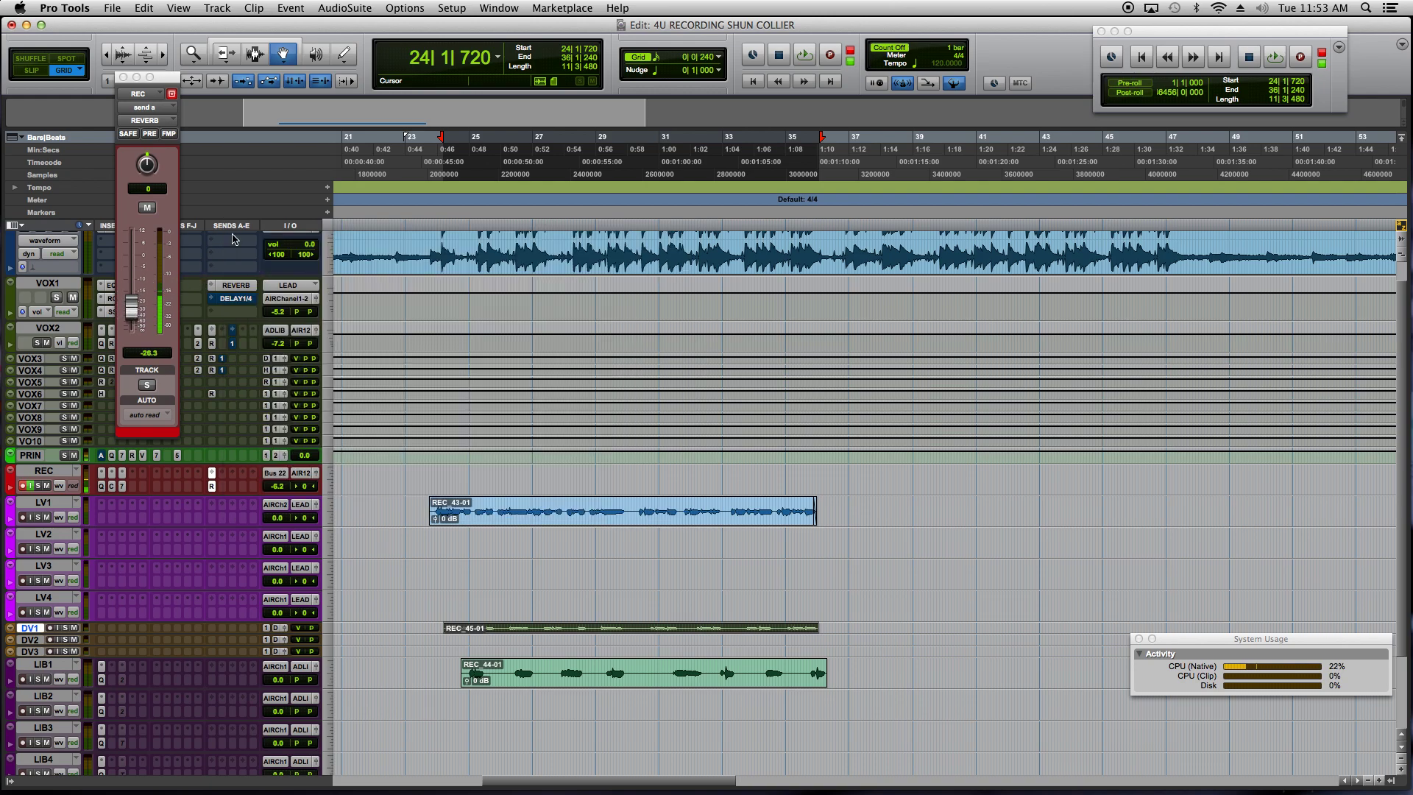
# Set the REC track's REVERB send to -18.8 dB and add a muted DELAY1/4 send at -18.2 dB.
pyautogui.moveTo(133, 308)
pyautogui.mouseDown()
pyautogui.moveTo(137, 235)
pyautogui.moveTo(142, 300)
pyautogui.mouseUp()
pyautogui.click(231, 480)
pyautogui.click(235, 476)
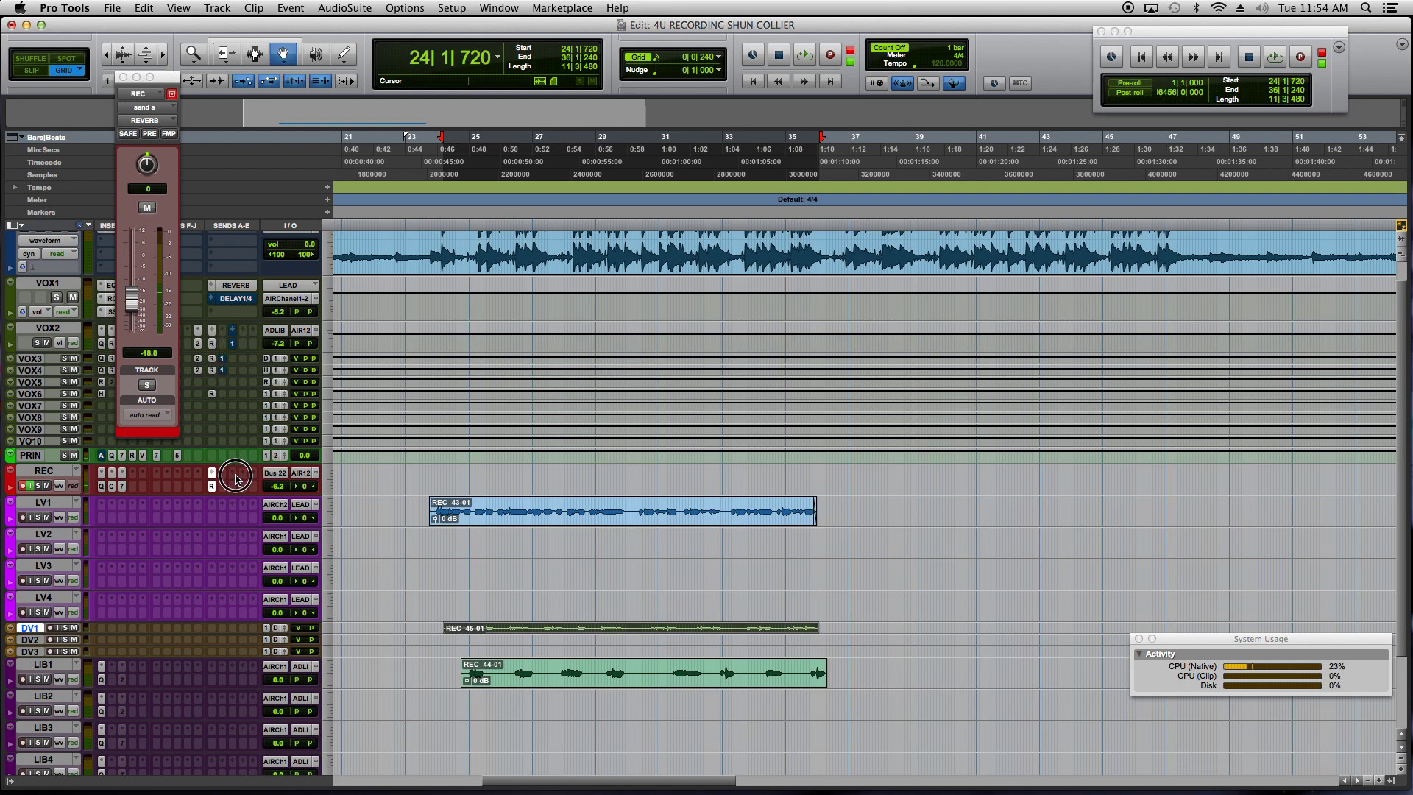
pyautogui.click(147, 207)
pyautogui.keyDown('alt'); pyautogui.click(148, 167); pyautogui.keyUp('alt')
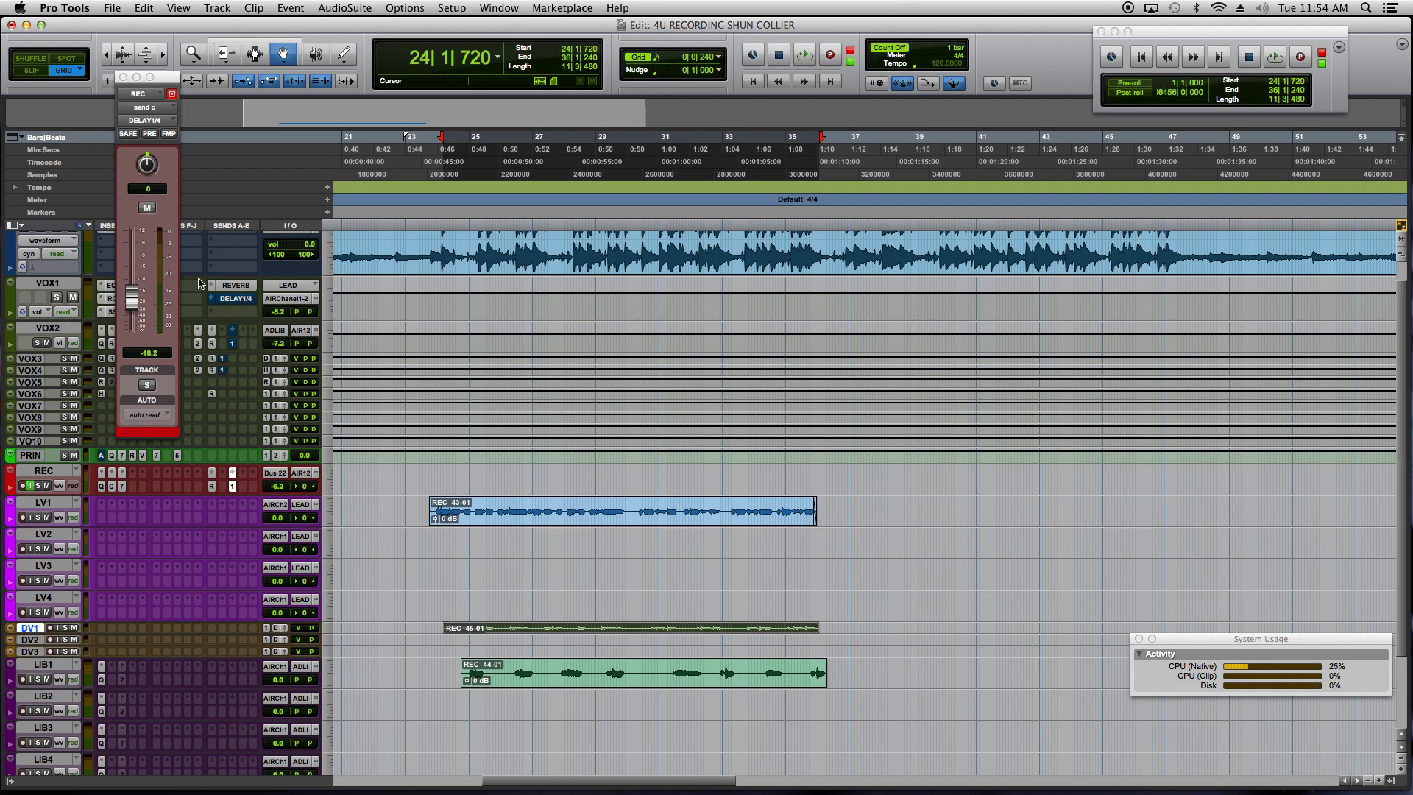
pyautogui.click(148, 207)
# Inspect the DELAY1/4 sends on the VOX1, VOX2 and REC tracks, and close the send window.
pyautogui.click(240, 299)
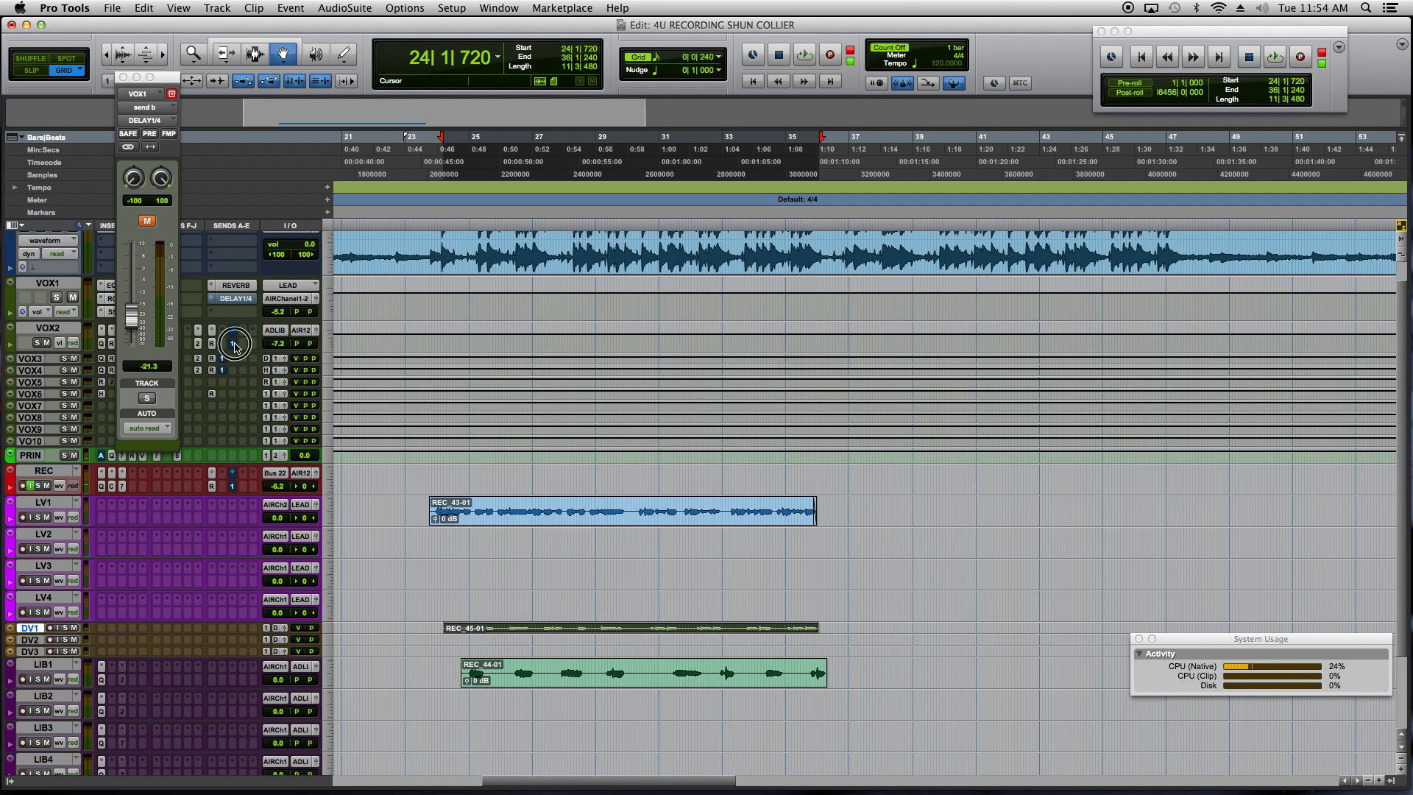
pyautogui.click(234, 344)
pyautogui.click(234, 344)
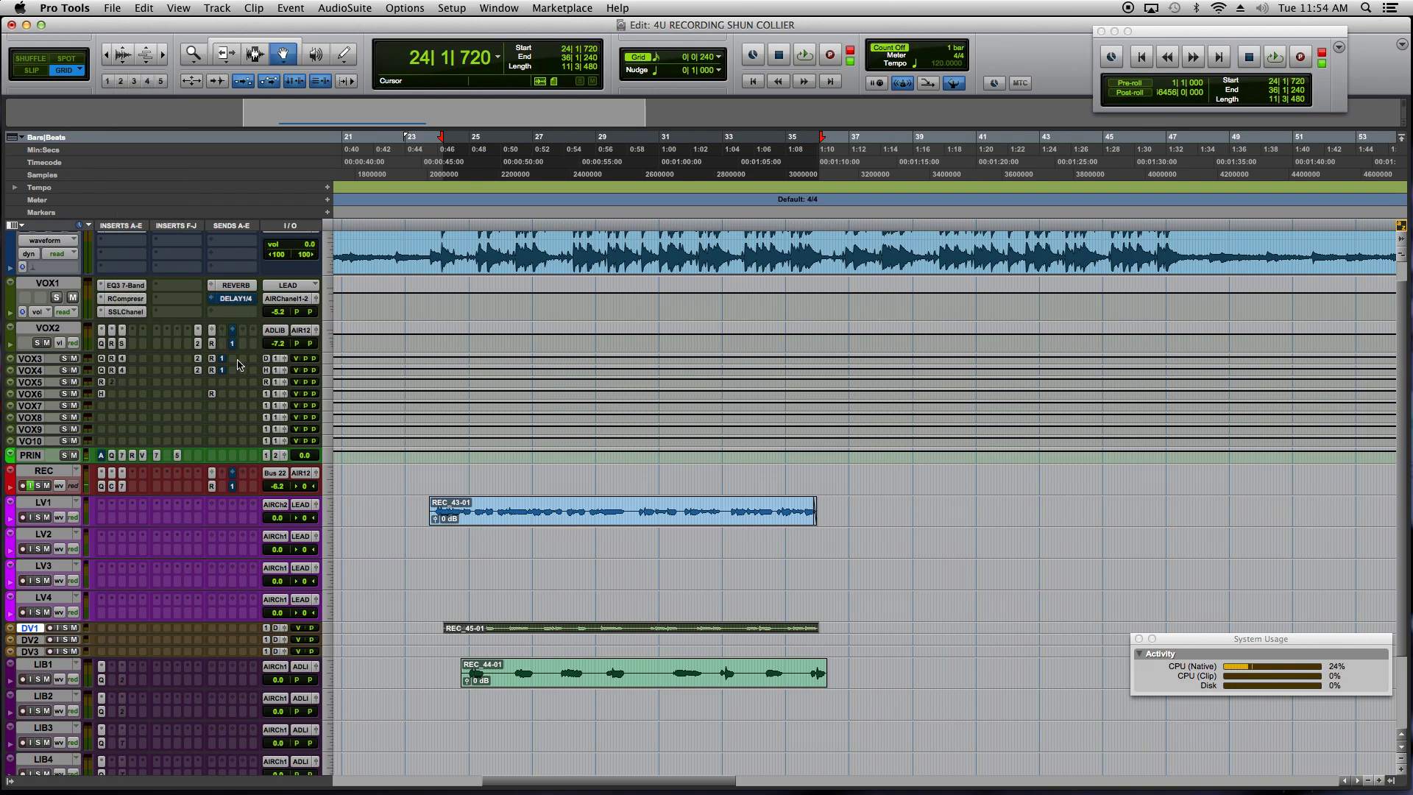
pyautogui.click(233, 485)
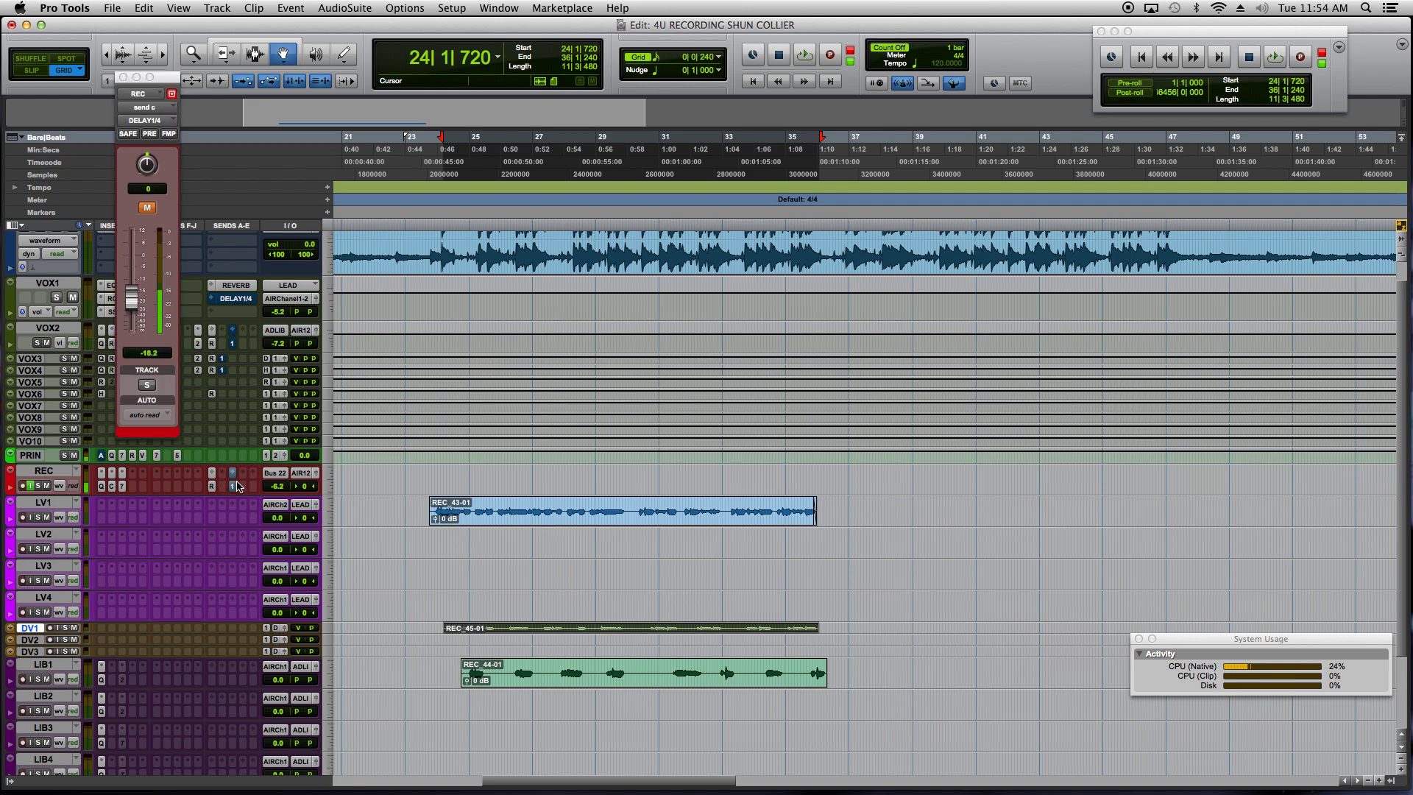
pyautogui.click(123, 78)
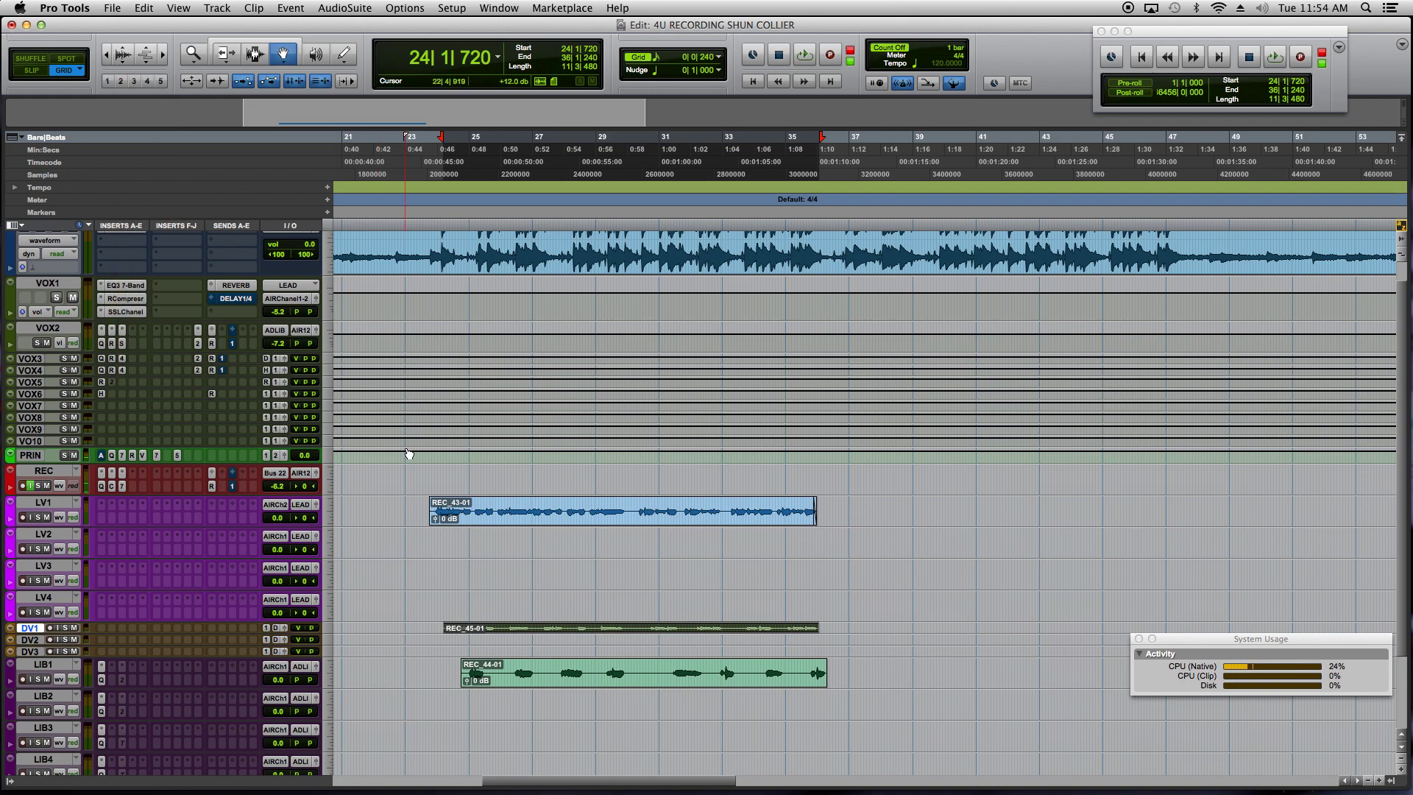
# Play back the layered vocal takes from 24|1|240 and stop playback.
pyautogui.press('space')
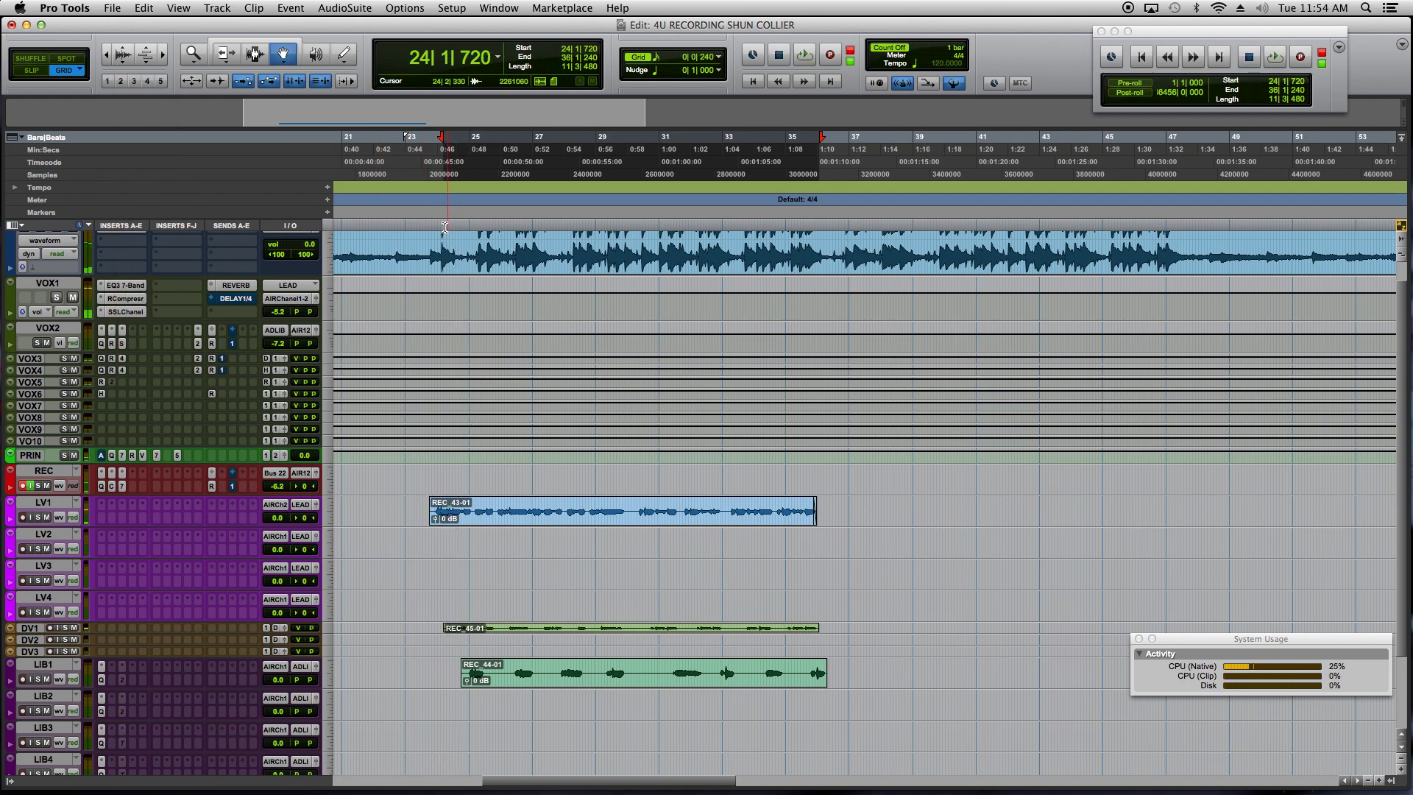
pyautogui.click(445, 285)
pyautogui.press('F7')
pyautogui.press('super+bracketright')
pyautogui.press('super+bracketright')
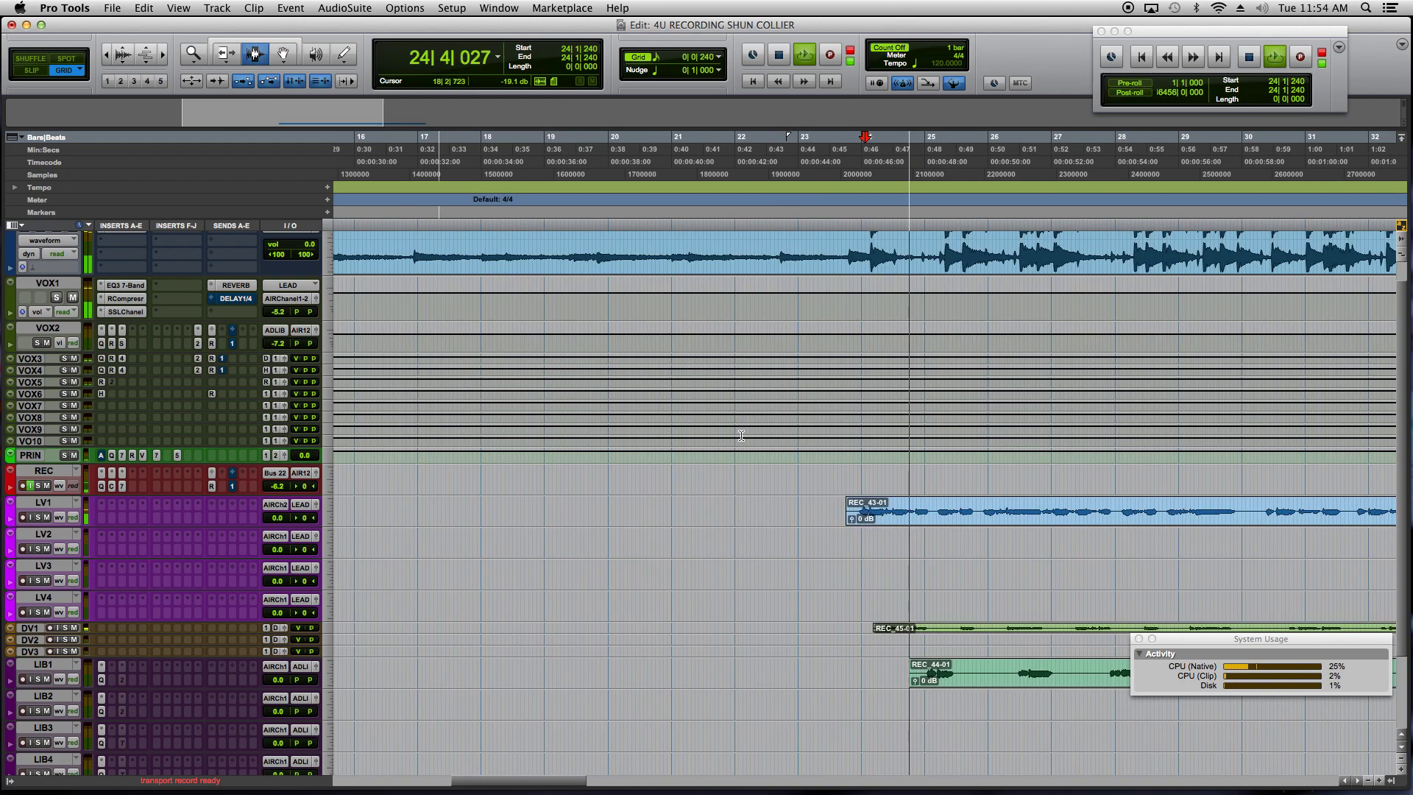
pyautogui.press('space')
pyautogui.moveTo(63, 317)
pyautogui.mouseDown()
pyautogui.moveTo(70, 383)
pyautogui.moveTo(68, 320)
pyautogui.mouseUp()
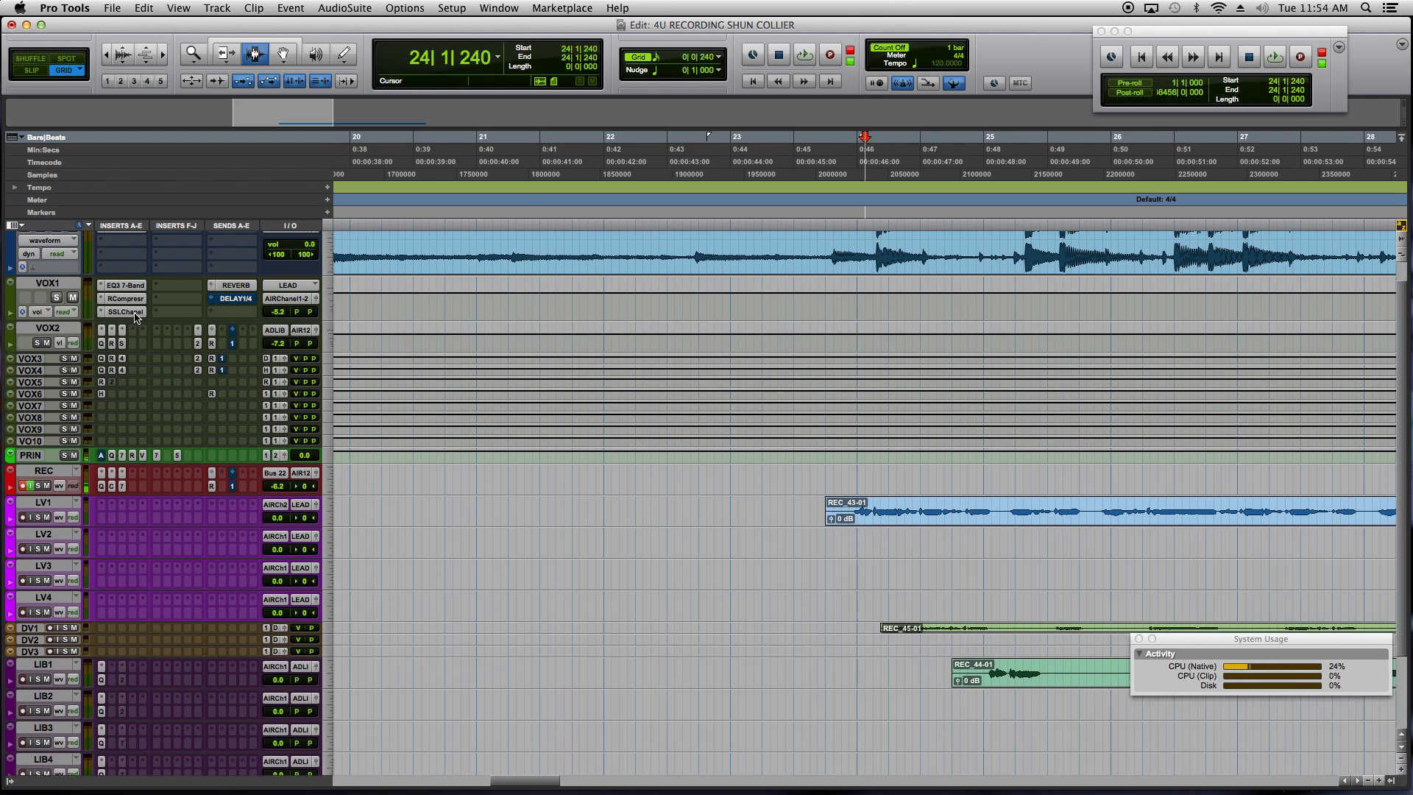
# Place the playback position at 23|3|720 on the REC track and play back the lead-in to the vocals.
pyautogui.press('super+bracketleft')
pyautogui.press('super+bracketleft')
pyautogui.click(842, 545)
pyautogui.click(865, 511)
pyautogui.press('p')
pyautogui.press('super+bracketleft')
pyautogui.press('super+bracketleft')
pyautogui.click(598, 486)
pyautogui.press('super+bracketright')
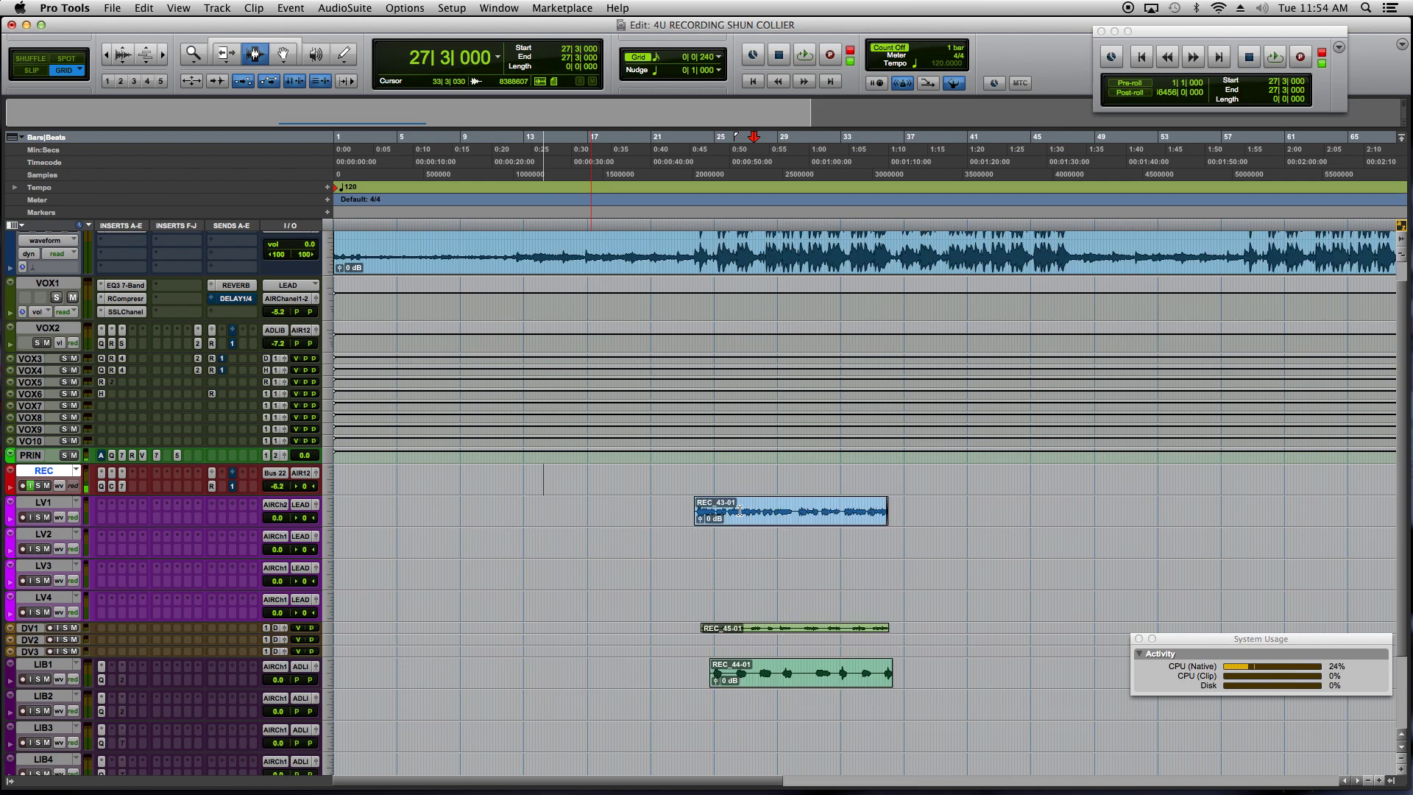
pyautogui.press('super+bracketright')
pyautogui.press('super+bracketright')
pyautogui.click(623, 478)
pyautogui.press('space')
pyautogui.press('space')
pyautogui.press('space')
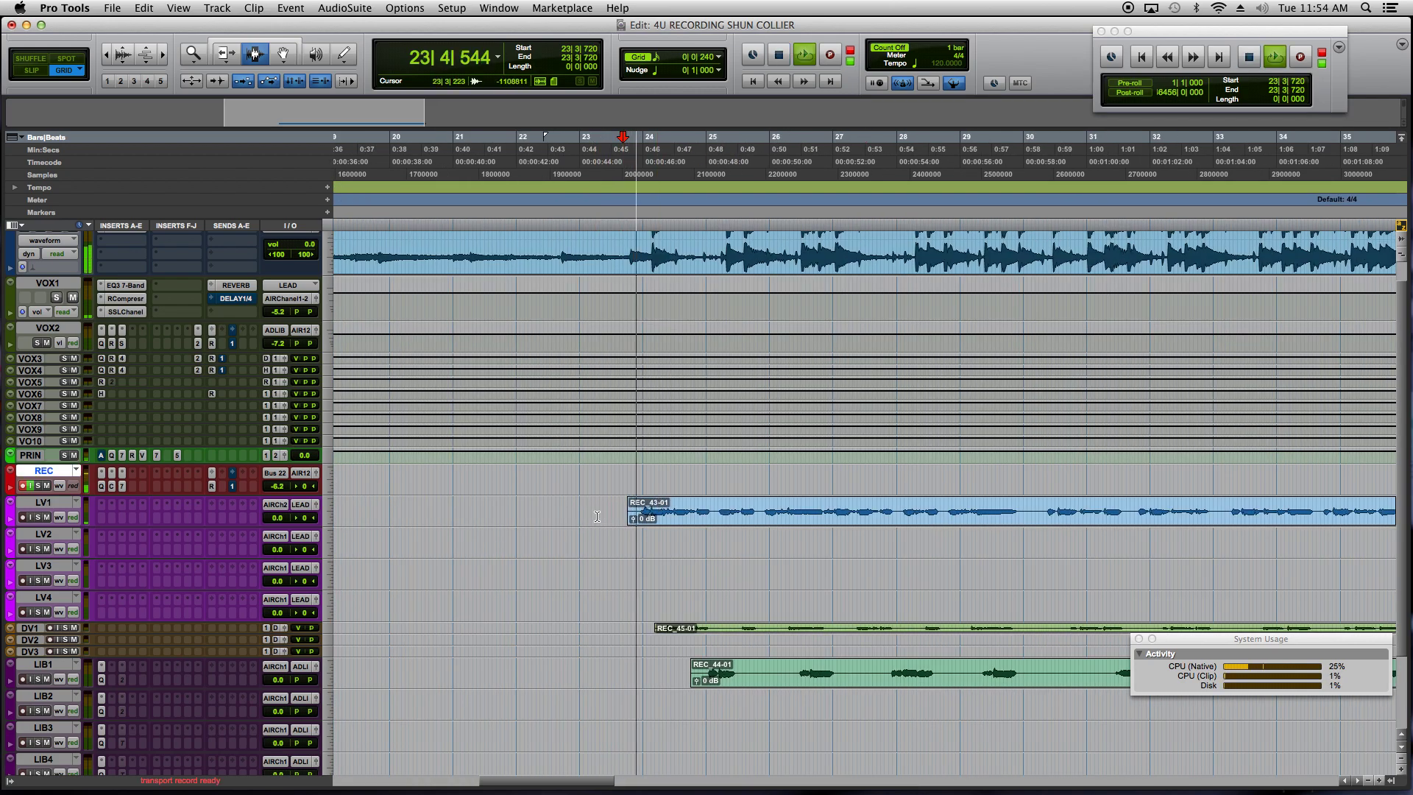
# Stop playback and trim the start of the LV1 clip REC_43-01 to 23|4|720.
pyautogui.click(640, 507)
pyautogui.press('space')
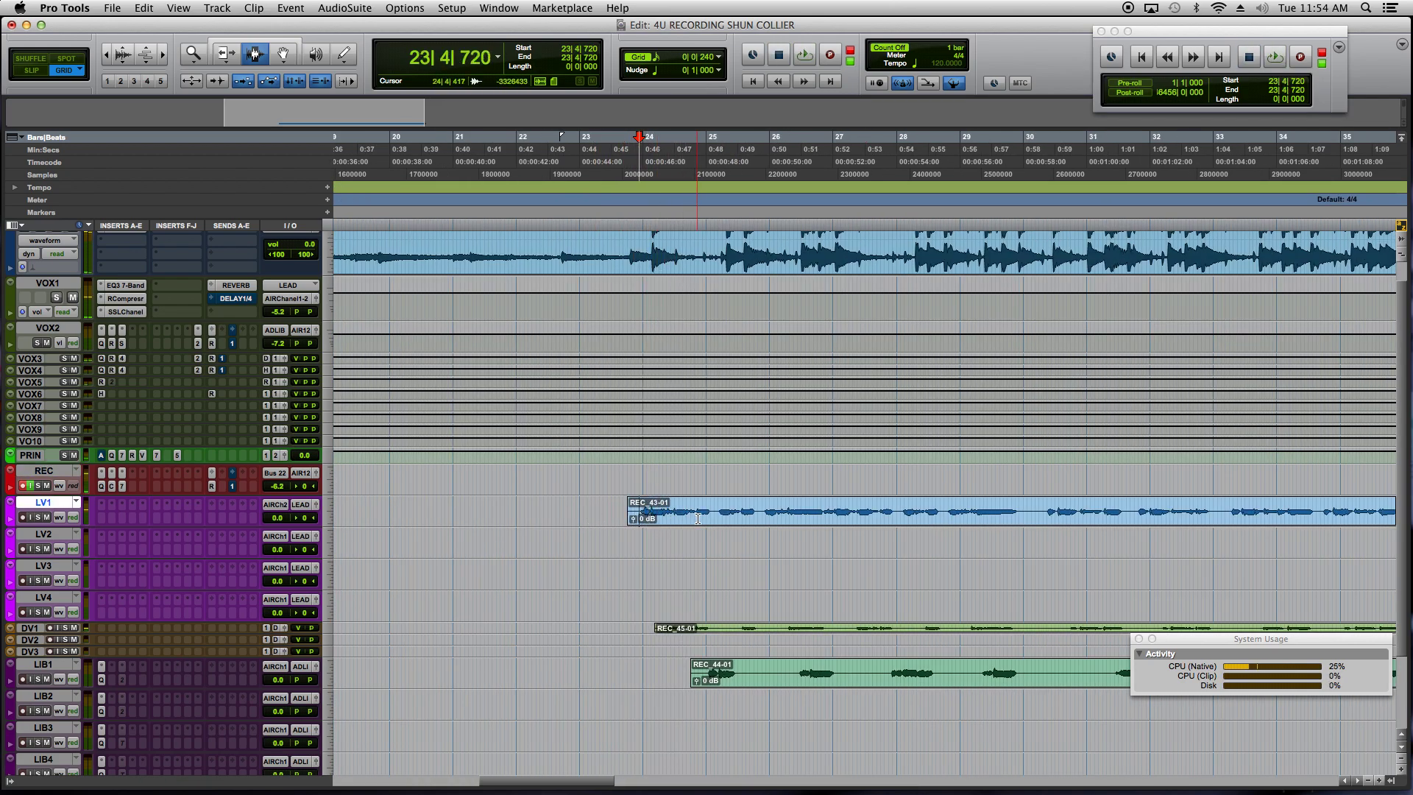
pyautogui.moveTo(629, 515); pyautogui.dragTo(640, 515)
# Play back the layered takes with the trimmed lead from 23|4|000 to about 36|1, and stop playback.
pyautogui.click(642, 494)
pyautogui.click(634, 487)
pyautogui.press('space')
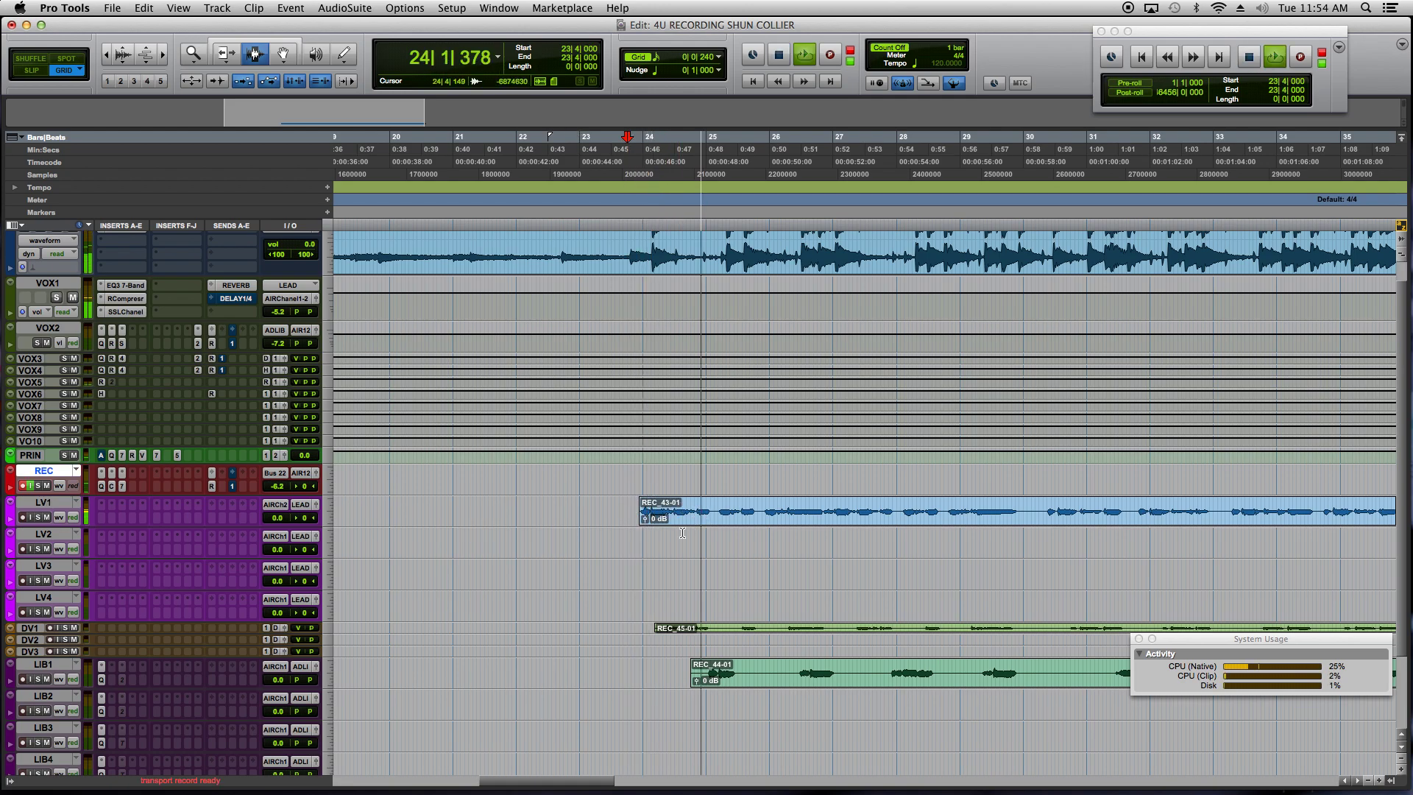
pyautogui.press('super+bracketleft')
pyautogui.press('super+bracketleft')
pyautogui.click(827, 545)
pyautogui.press('super+bracketright')
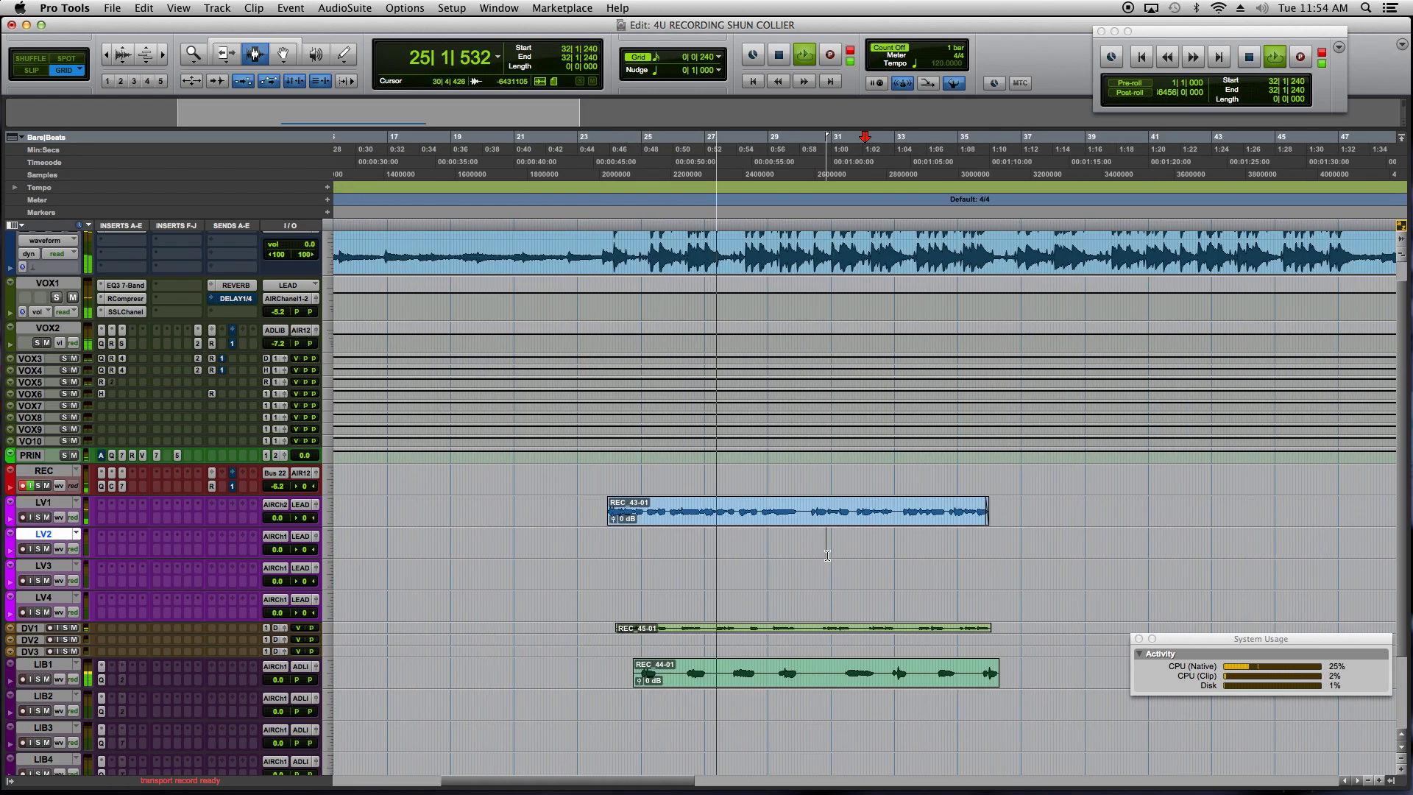
pyautogui.press('super+bracketright')
pyautogui.press('super+bracketleft')
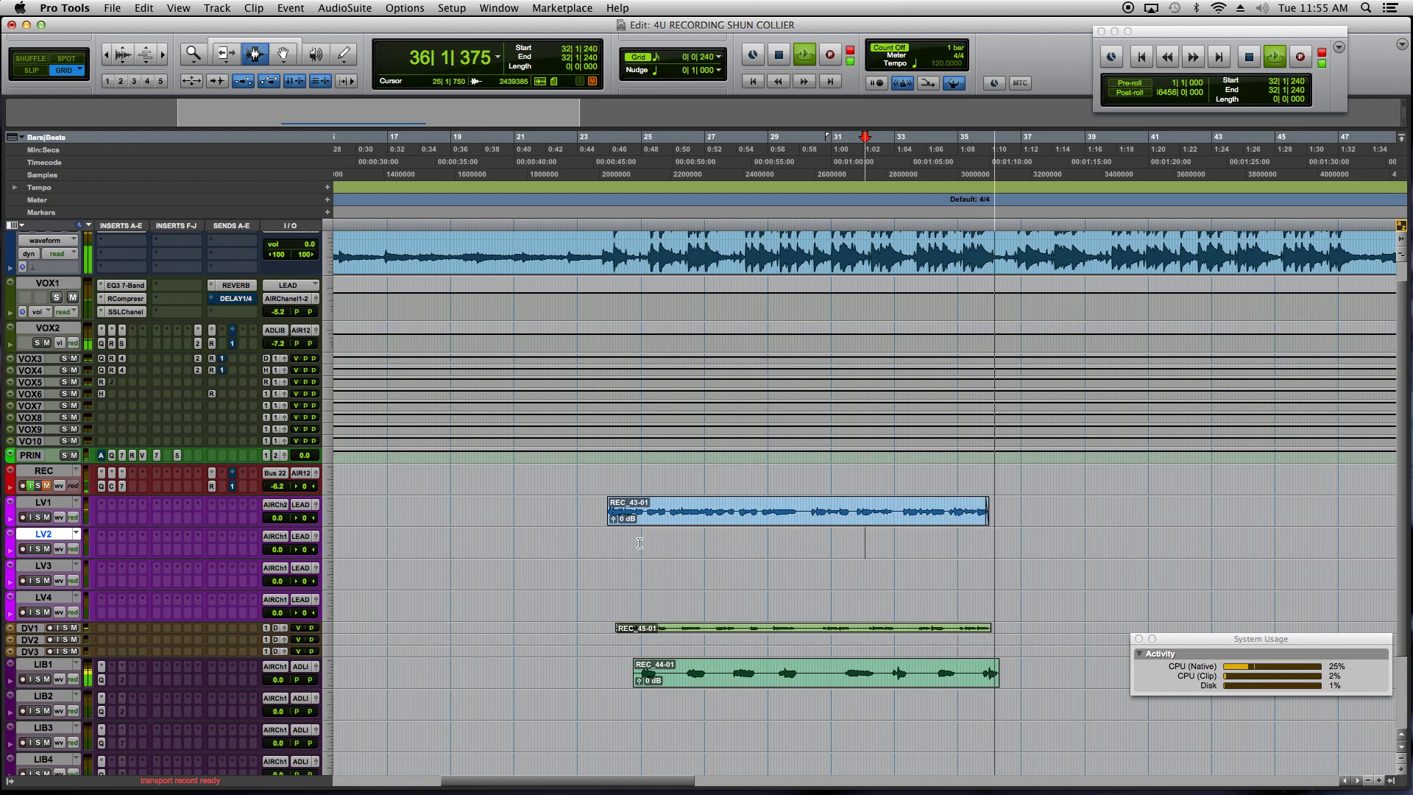
pyautogui.press('space')
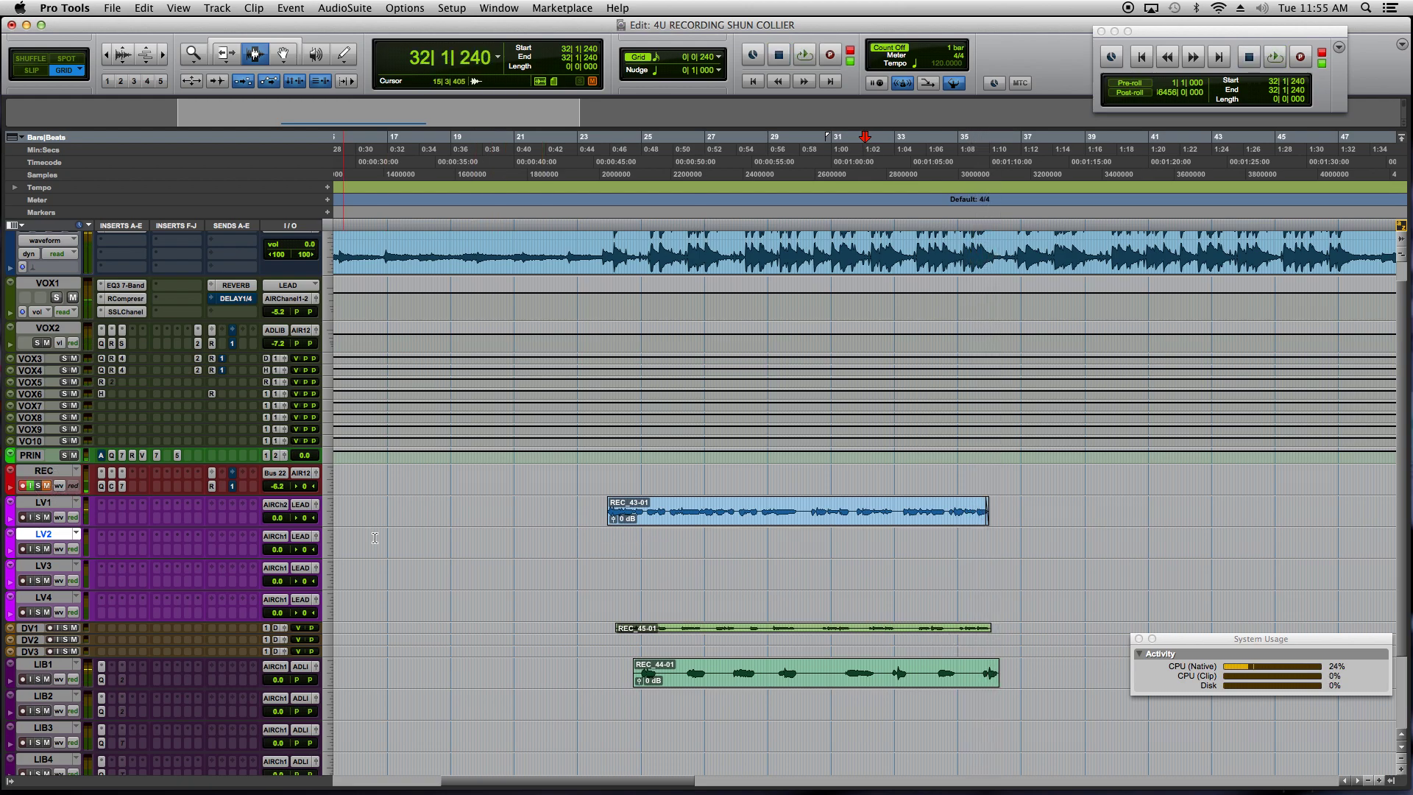
pyautogui.click(552, 535)
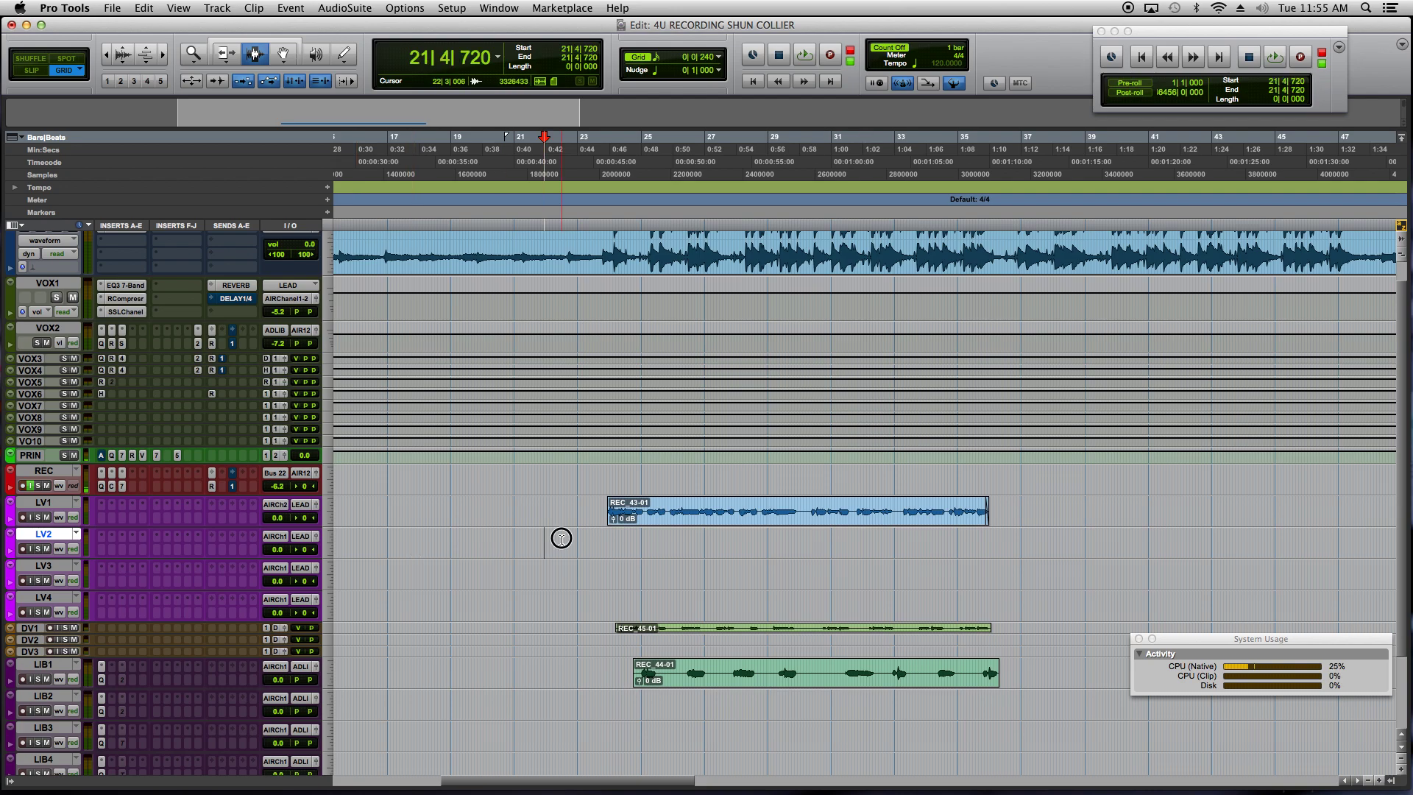
pyautogui.click(605, 515)
pyautogui.press('Return')
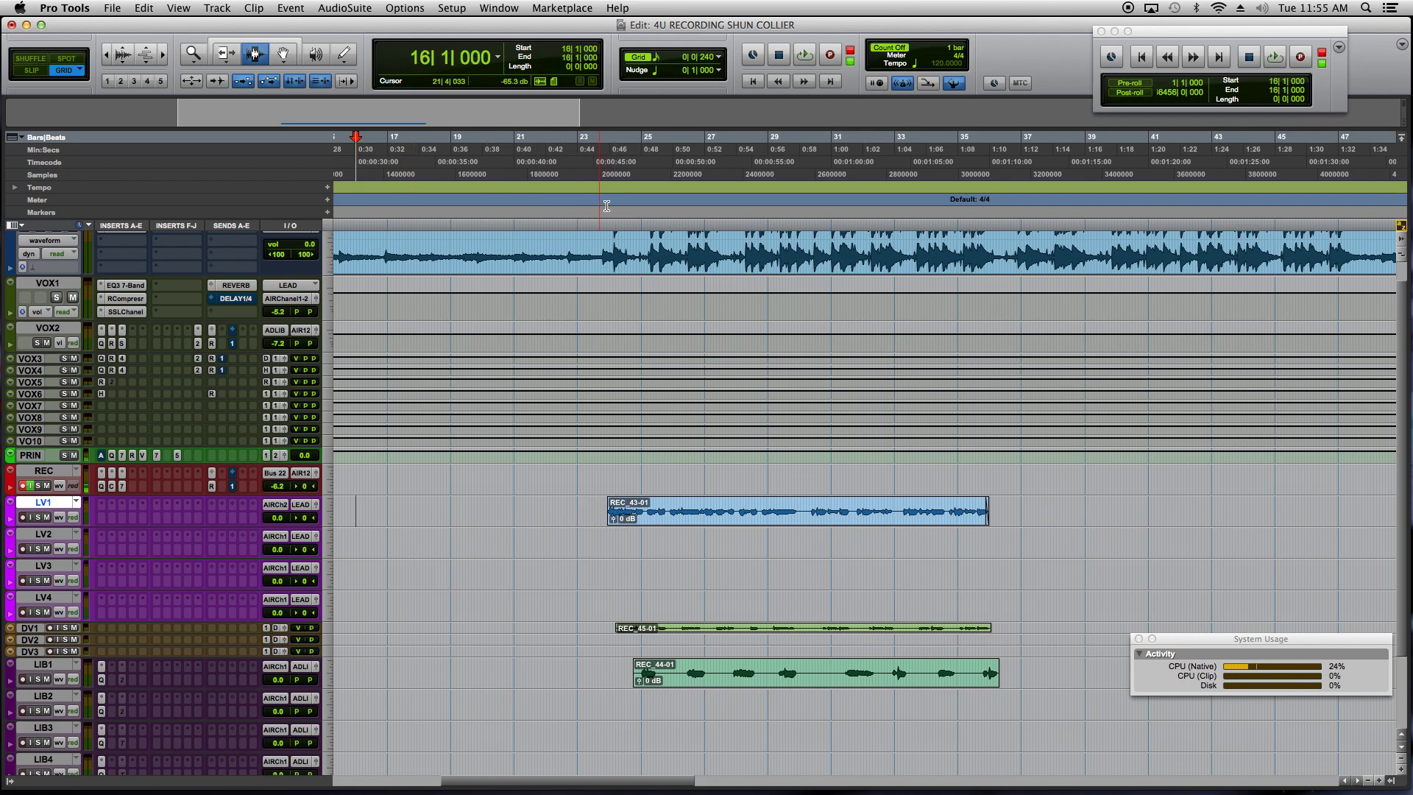
pyautogui.click(752, 81)
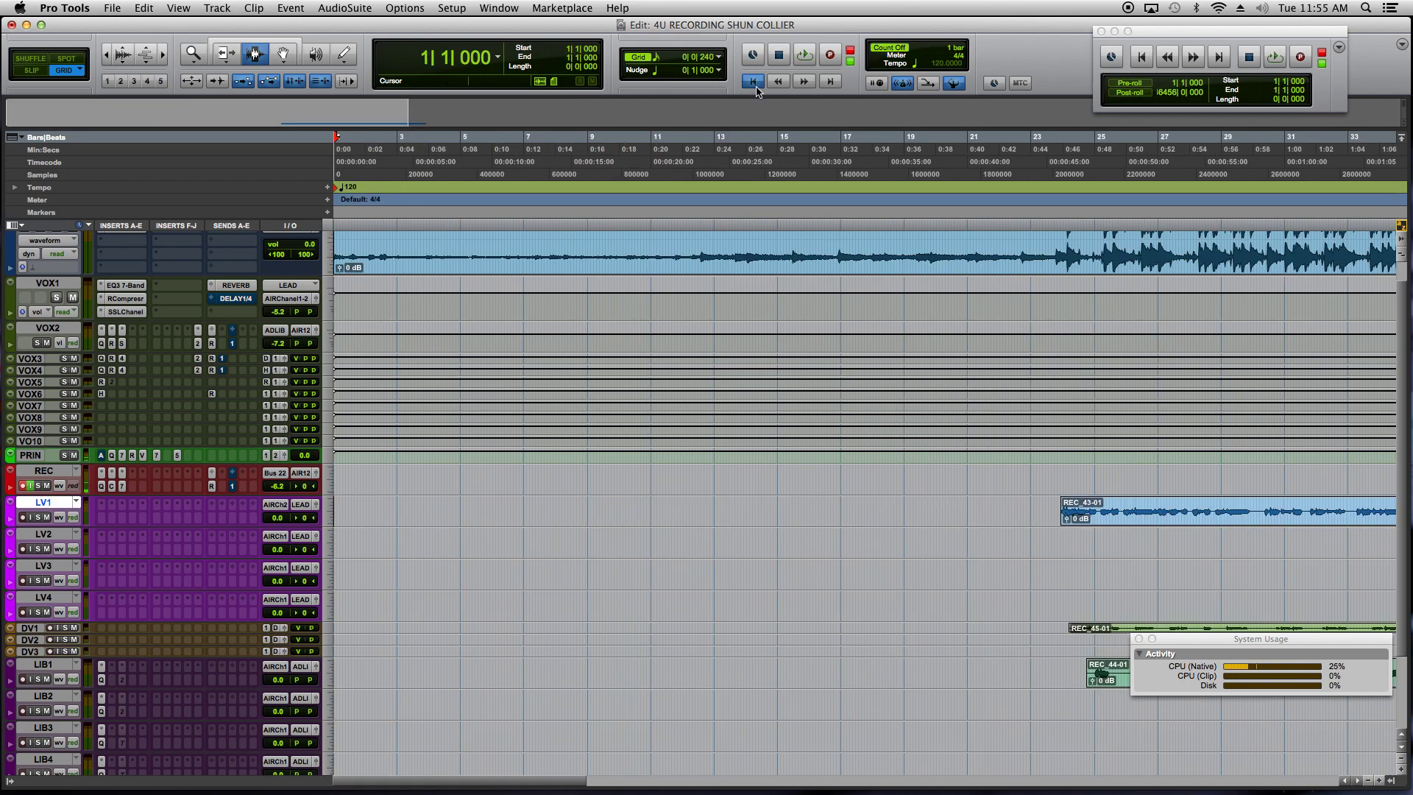
pyautogui.moveTo(427, 515); pyautogui.dragTo(983, 602)
pyautogui.click(983, 601)
pyautogui.press('r')
pyautogui.press('r')
pyautogui.click(633, 535)
pyautogui.press('t')
pyautogui.press('t')
pyautogui.press('t')
pyautogui.press('t')
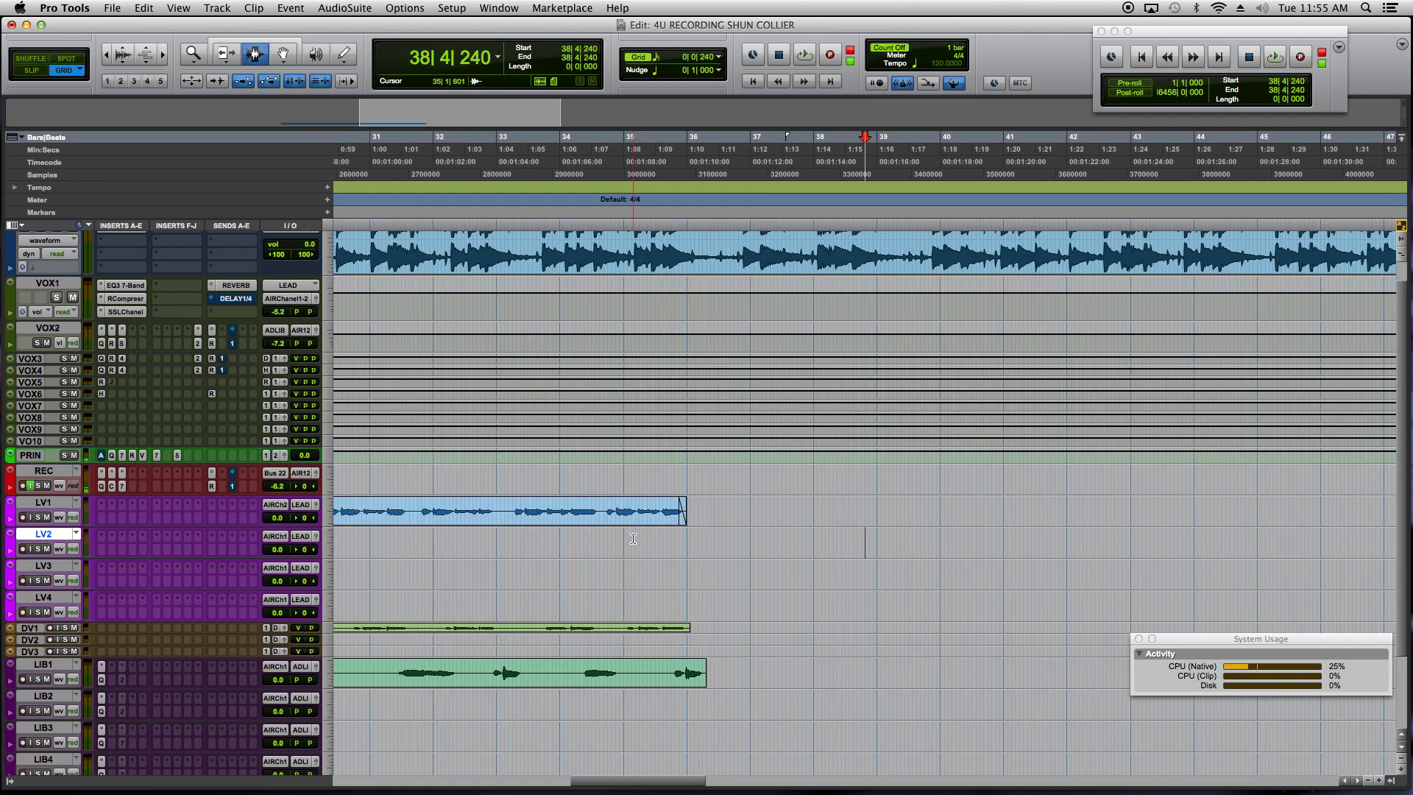
pyautogui.moveTo(534, 671); pyautogui.dragTo(618, 666)
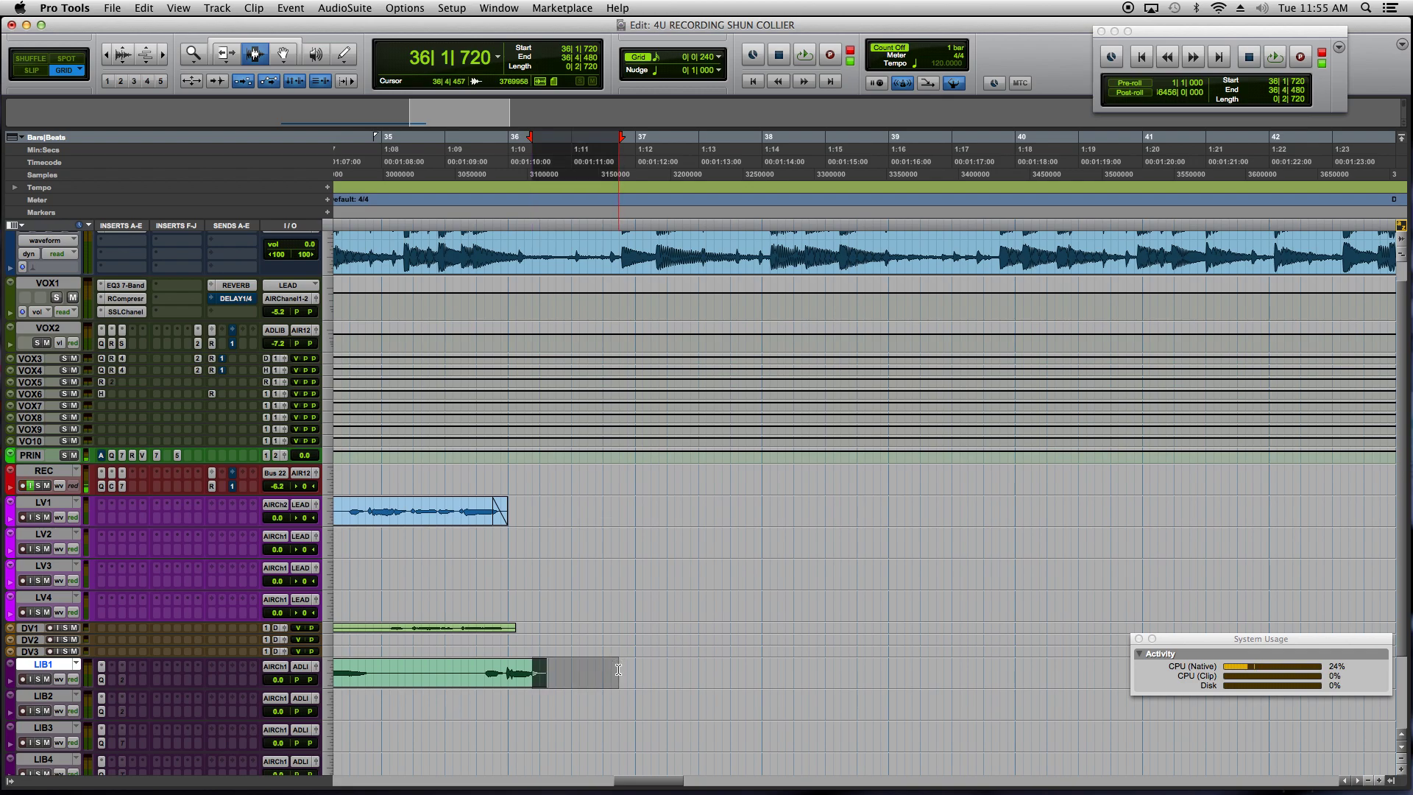
pyautogui.press('r')
pyautogui.press('r')
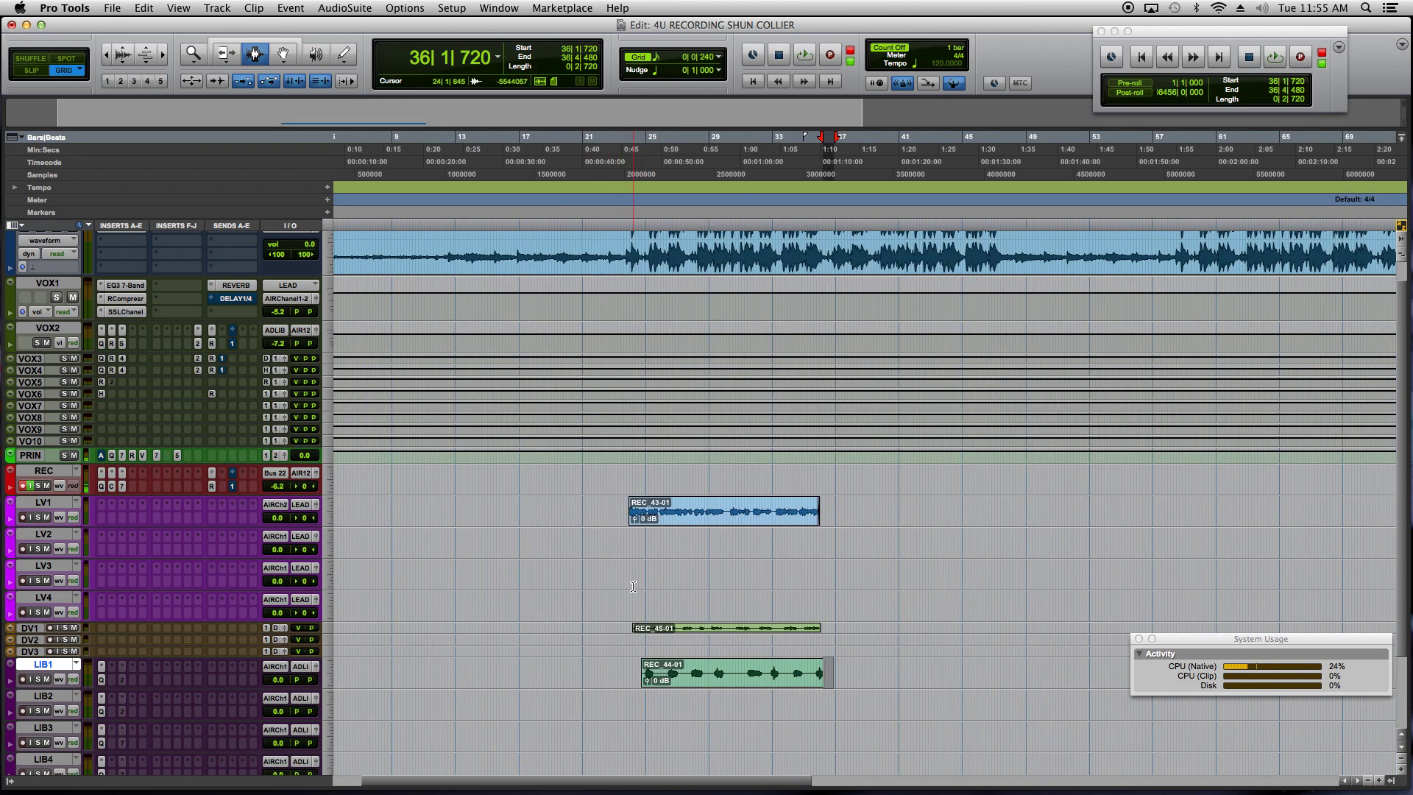
pyautogui.click(626, 578)
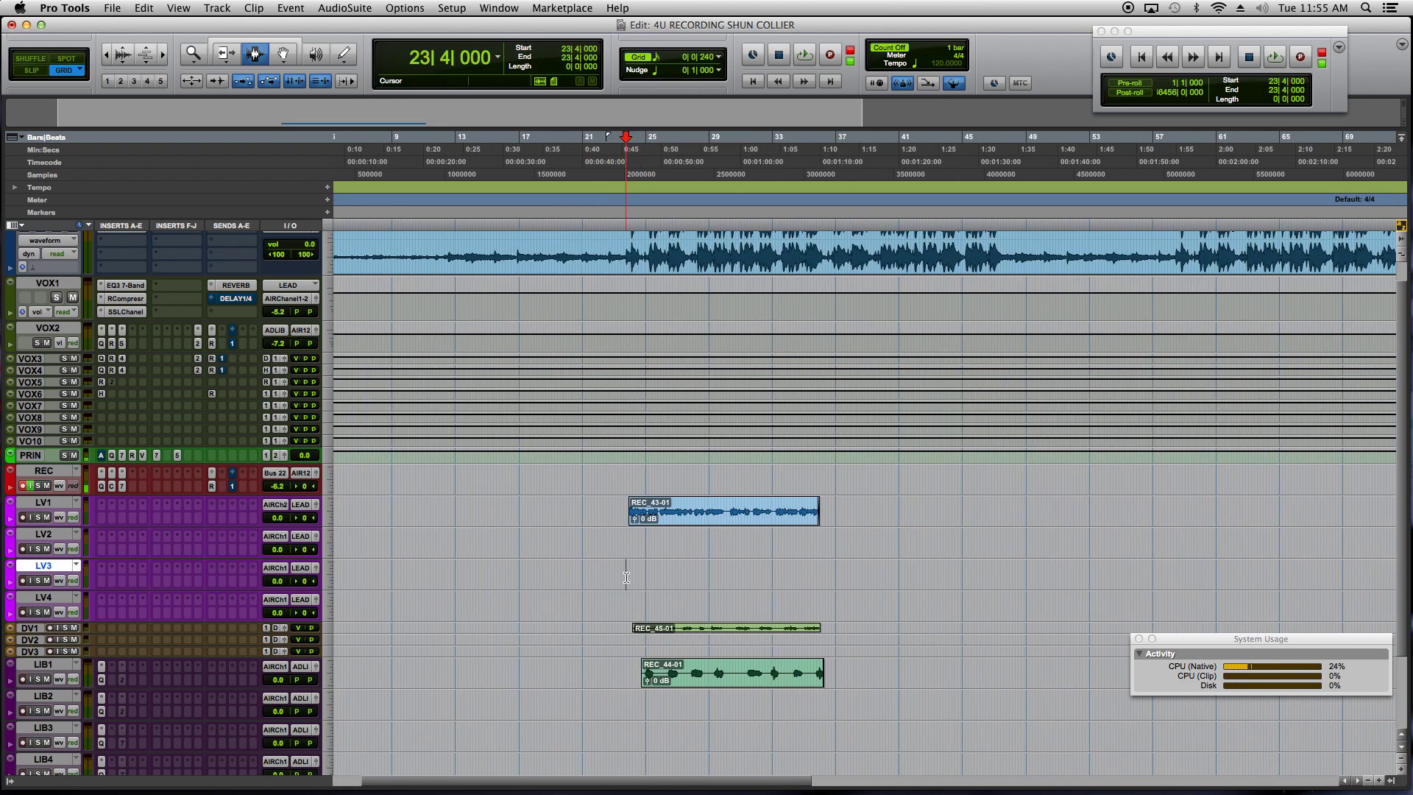
pyautogui.click(537, 542)
pyautogui.click(386, 521)
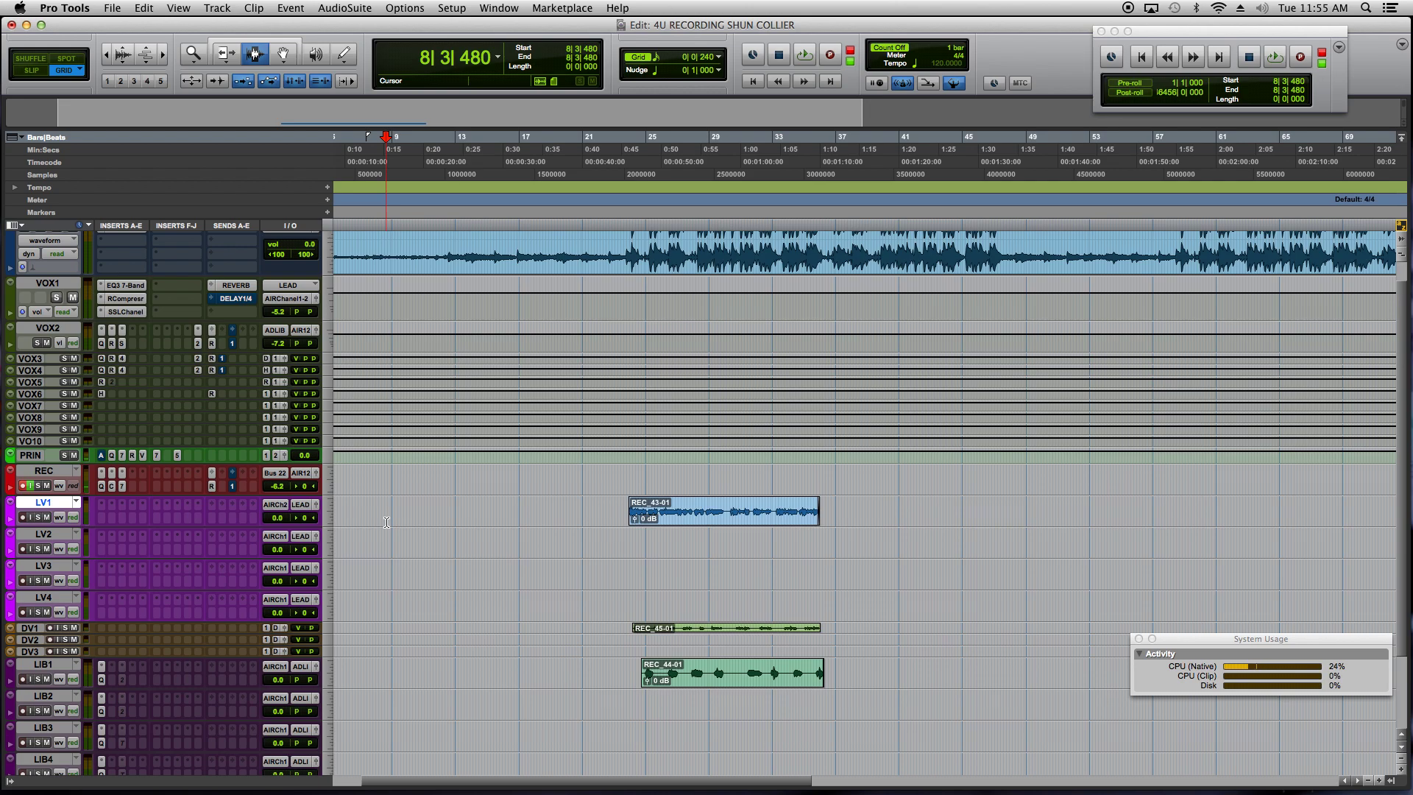
pyautogui.click(618, 515)
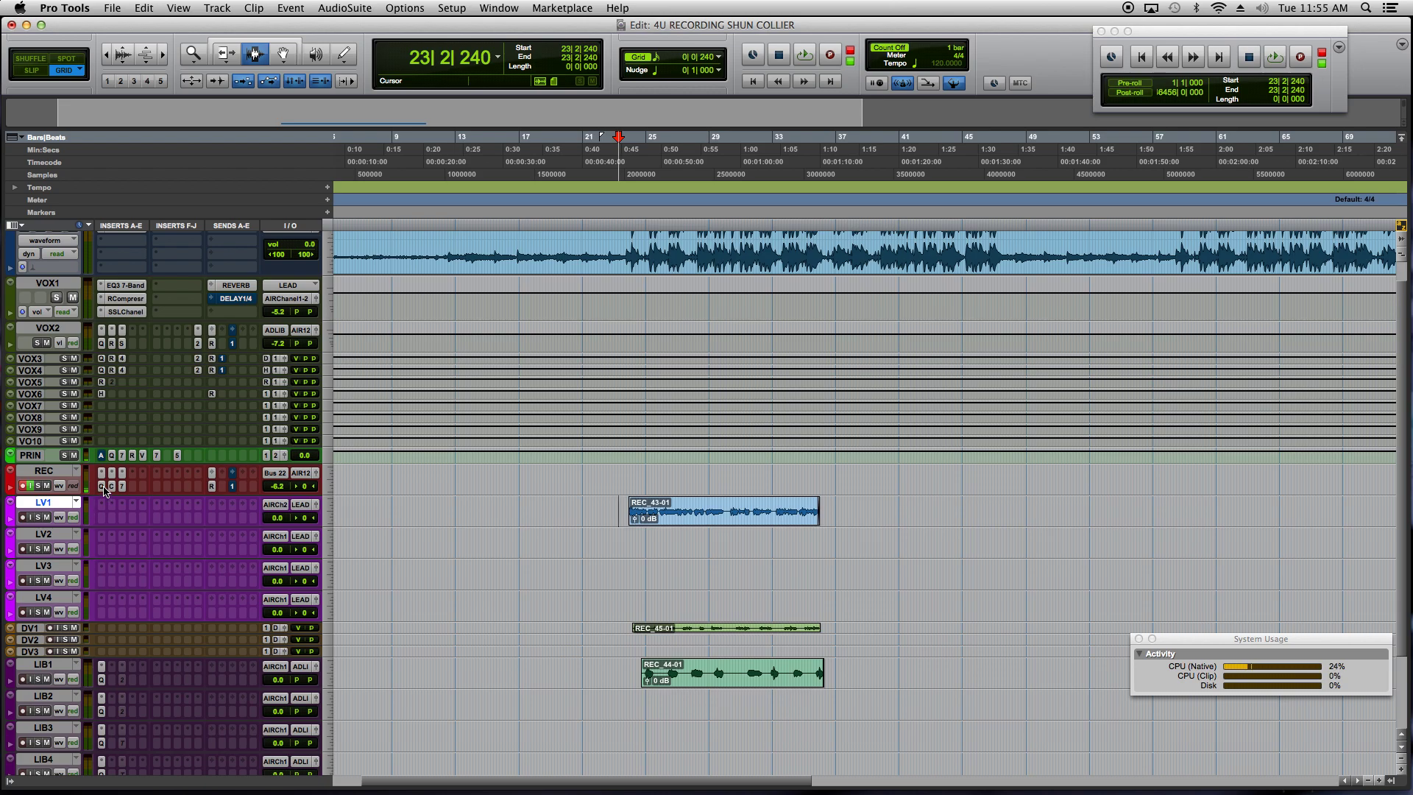
pyautogui.click(619, 633)
pyautogui.click(672, 581)
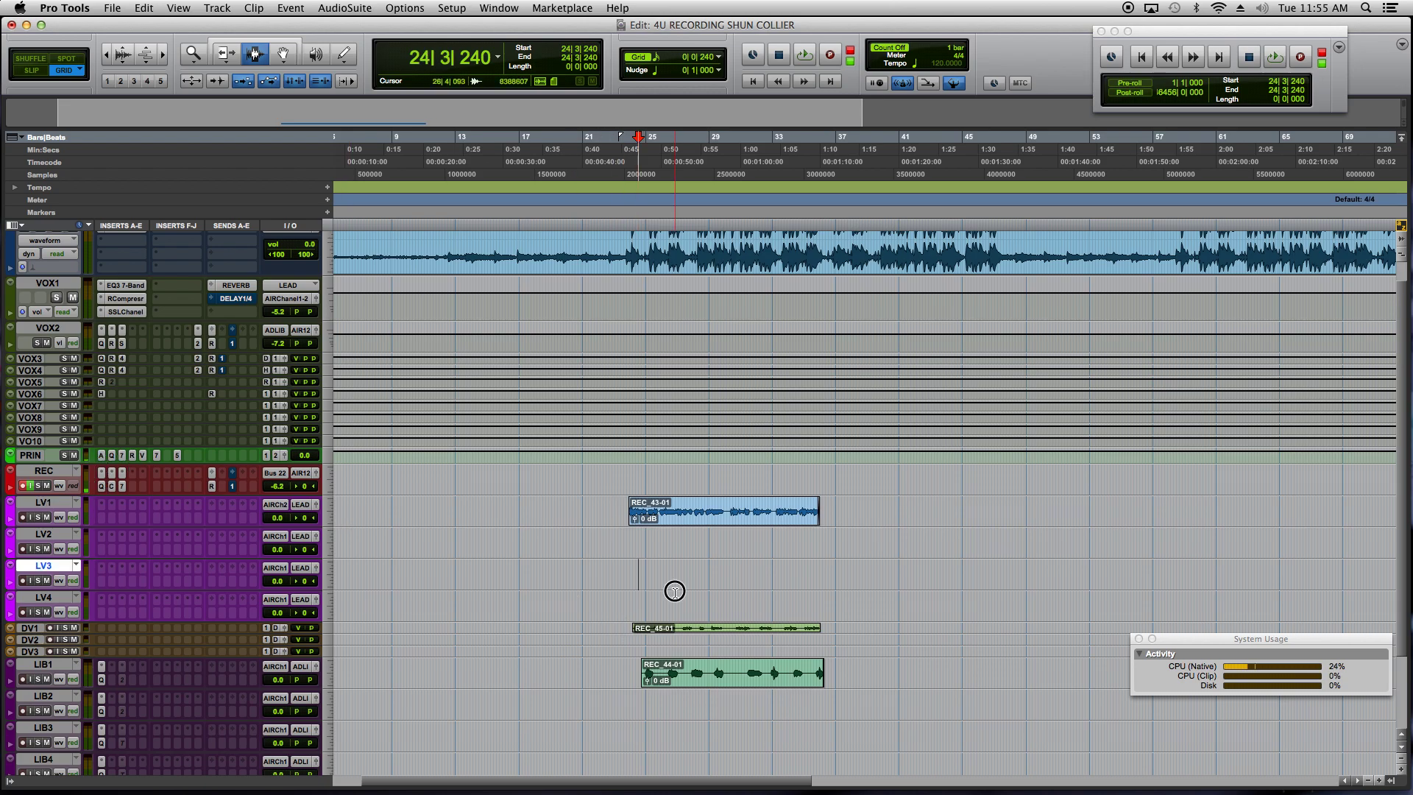
pyautogui.click(608, 607)
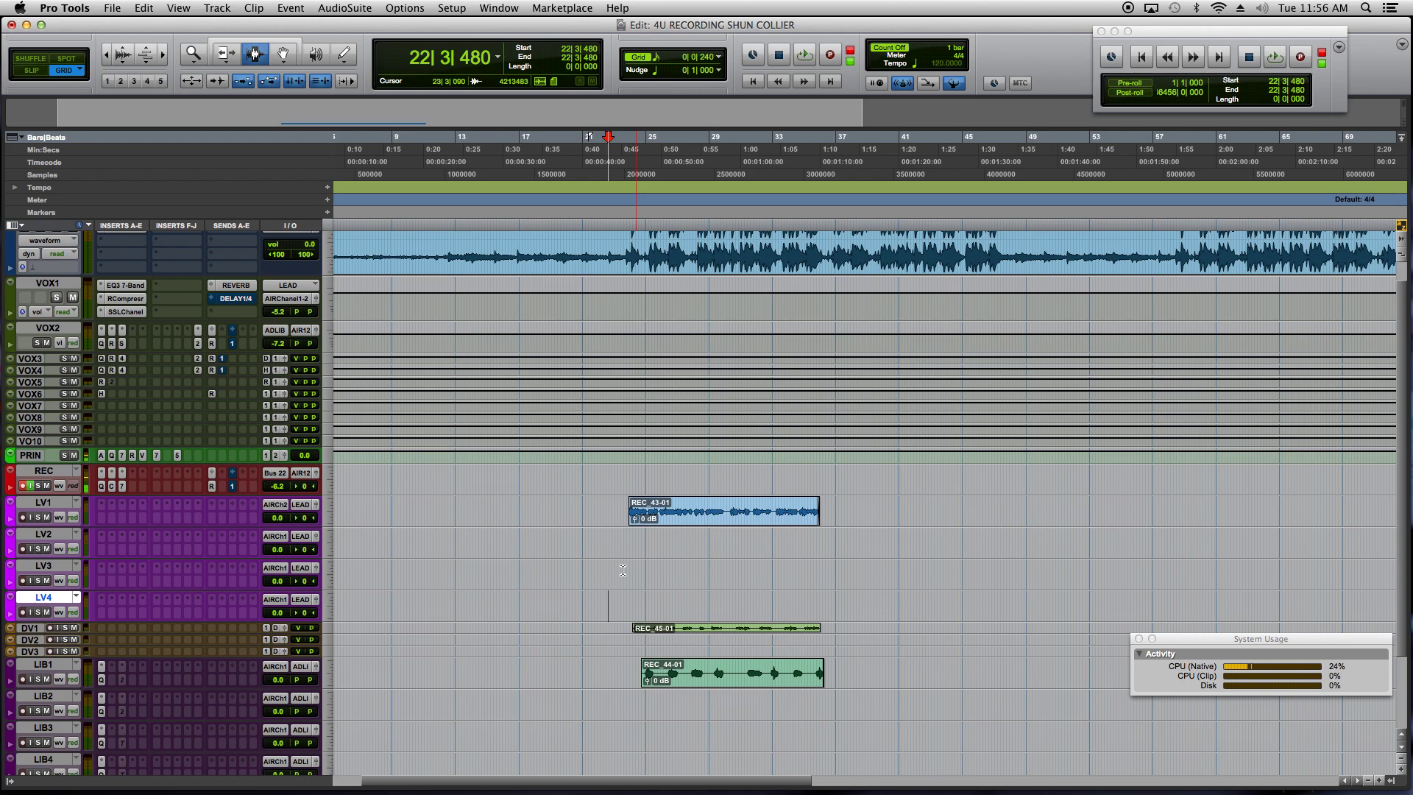
pyautogui.click(609, 500)
pyautogui.click(806, 536)
pyautogui.click(805, 500)
# Play from 41|4|000, record a new take on the REC track from about 42|2 to 53|1, and move it to LIB1.
pyautogui.click(912, 482)
pyautogui.press('space')
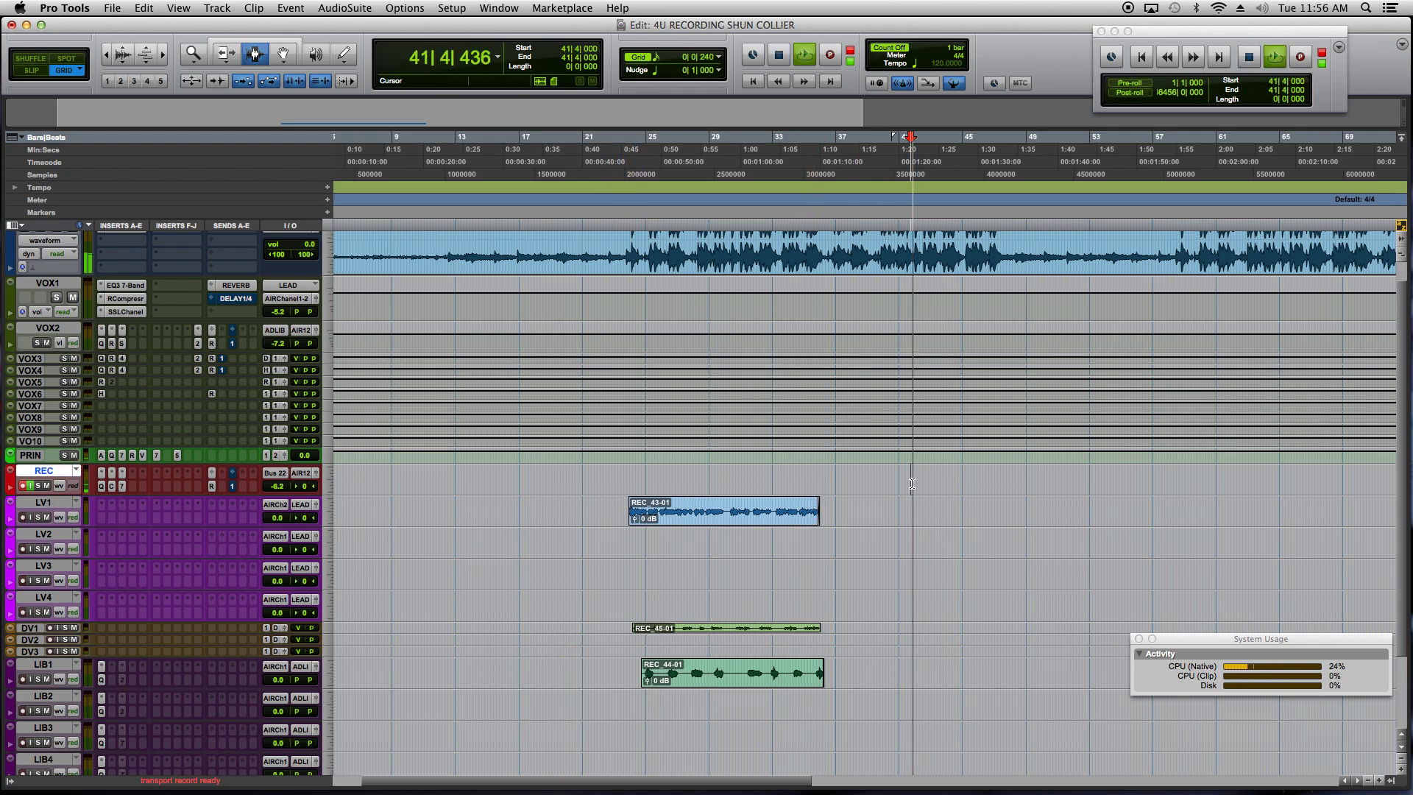
pyautogui.press('F12')
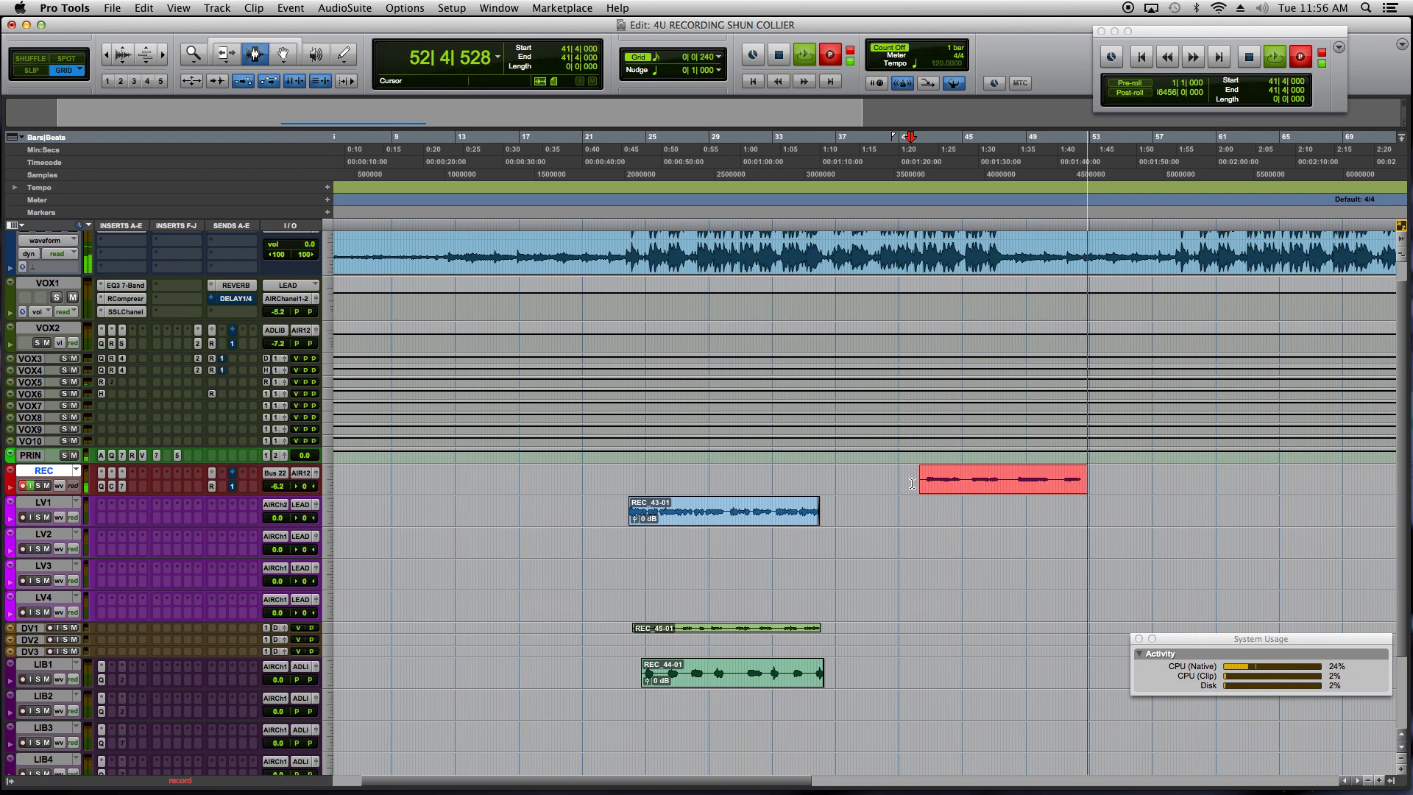
pyautogui.press('space')
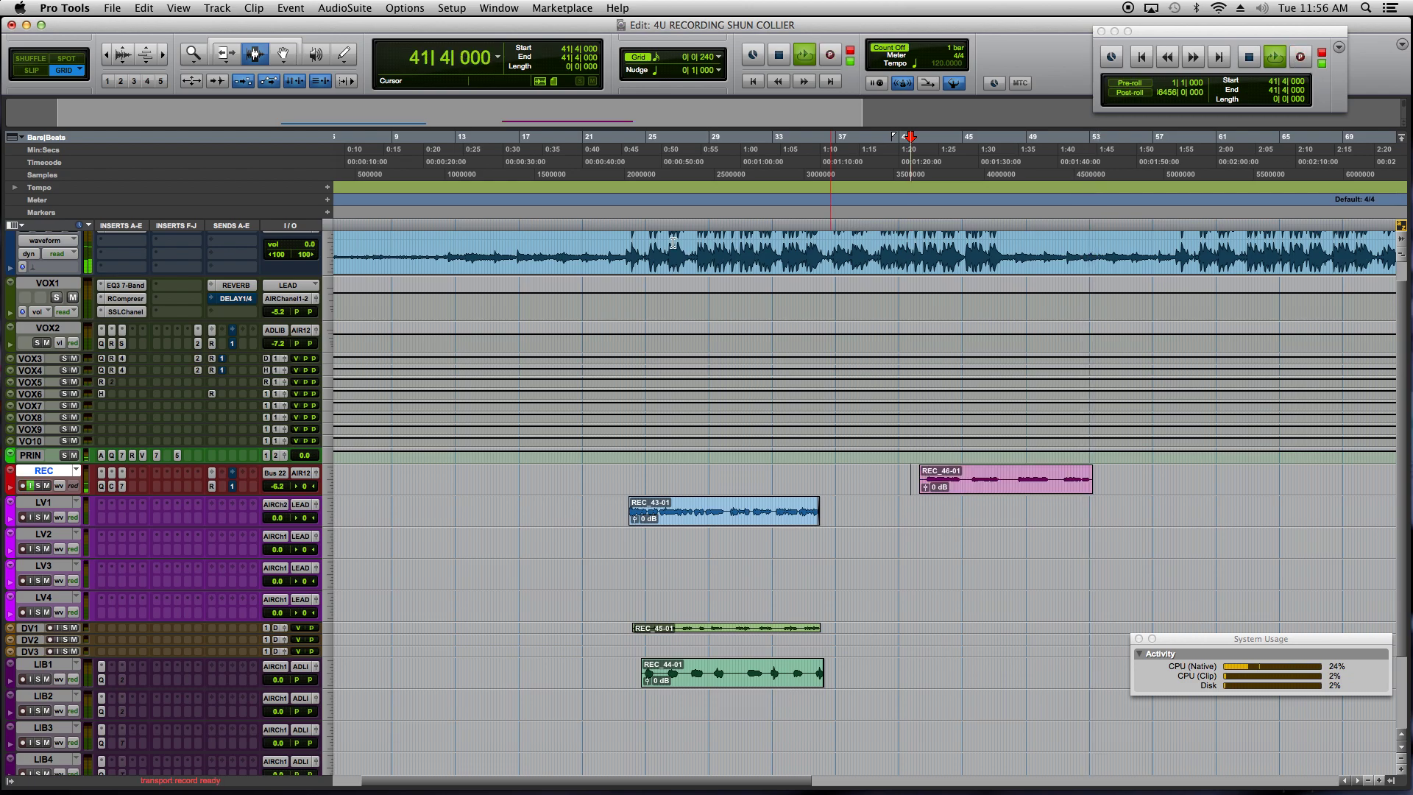
pyautogui.click(292, 62)
pyautogui.moveTo(1037, 485); pyautogui.dragTo(1052, 661)
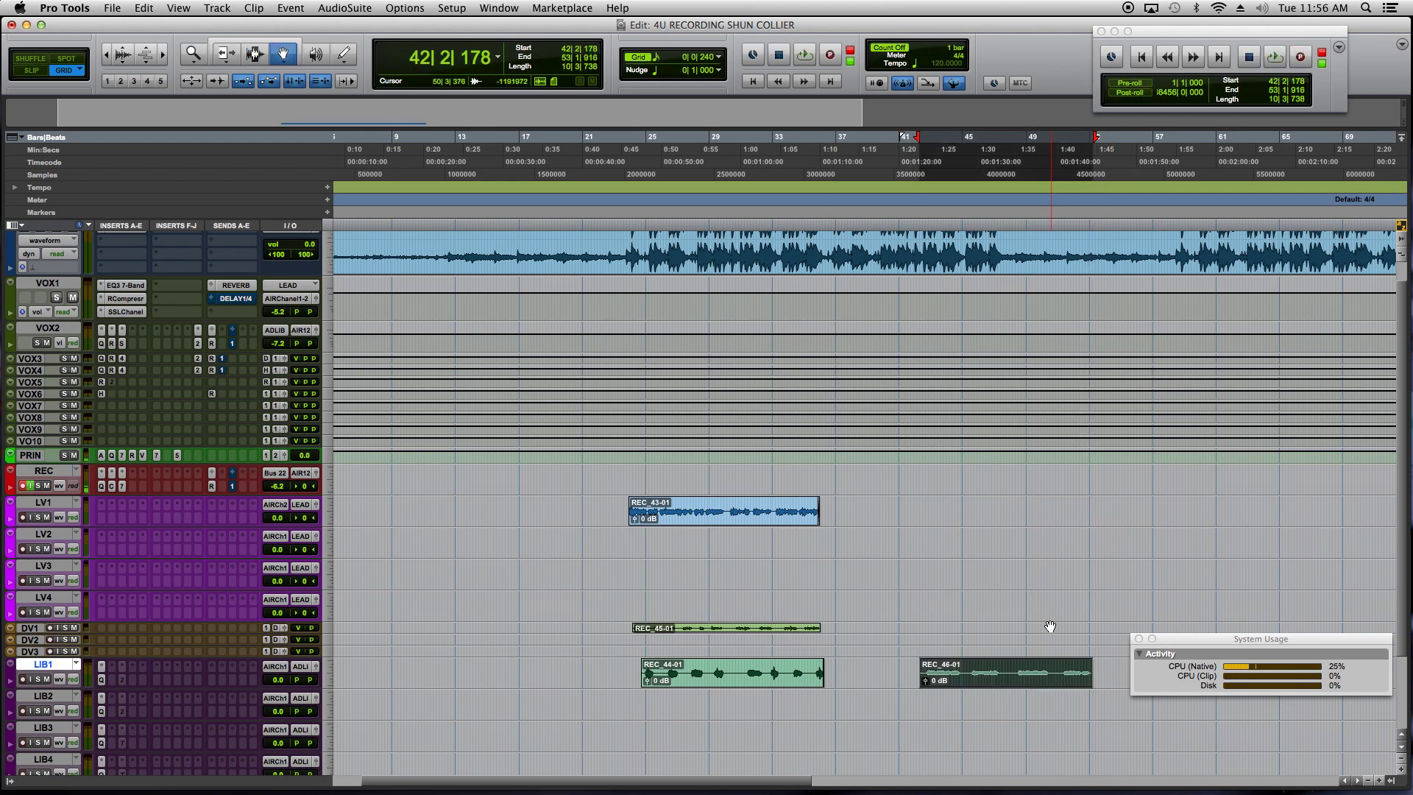
# Play back the new LIB1 take REC_46-01 and raise its clip gain to +2.3 dB.
pyautogui.press('space')
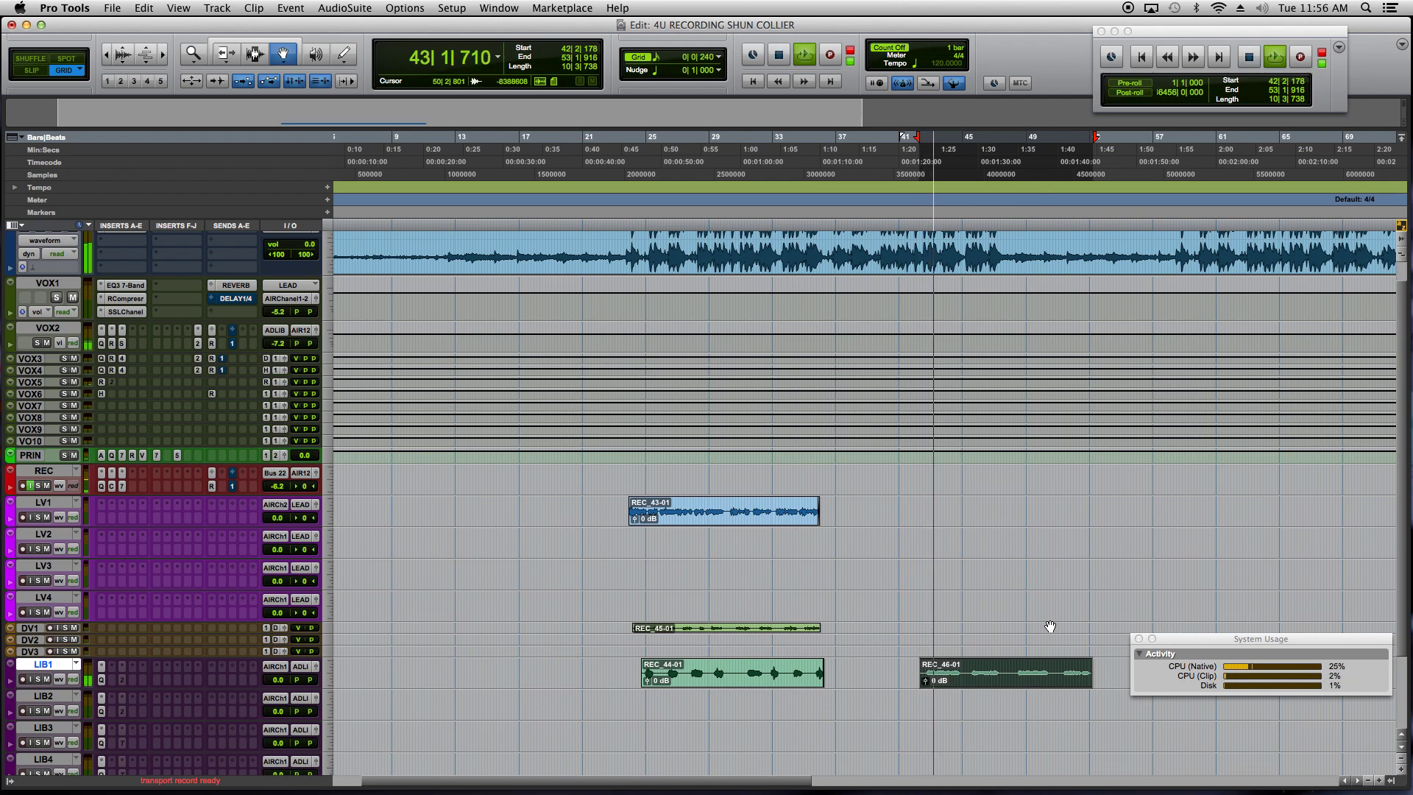
pyautogui.press('space')
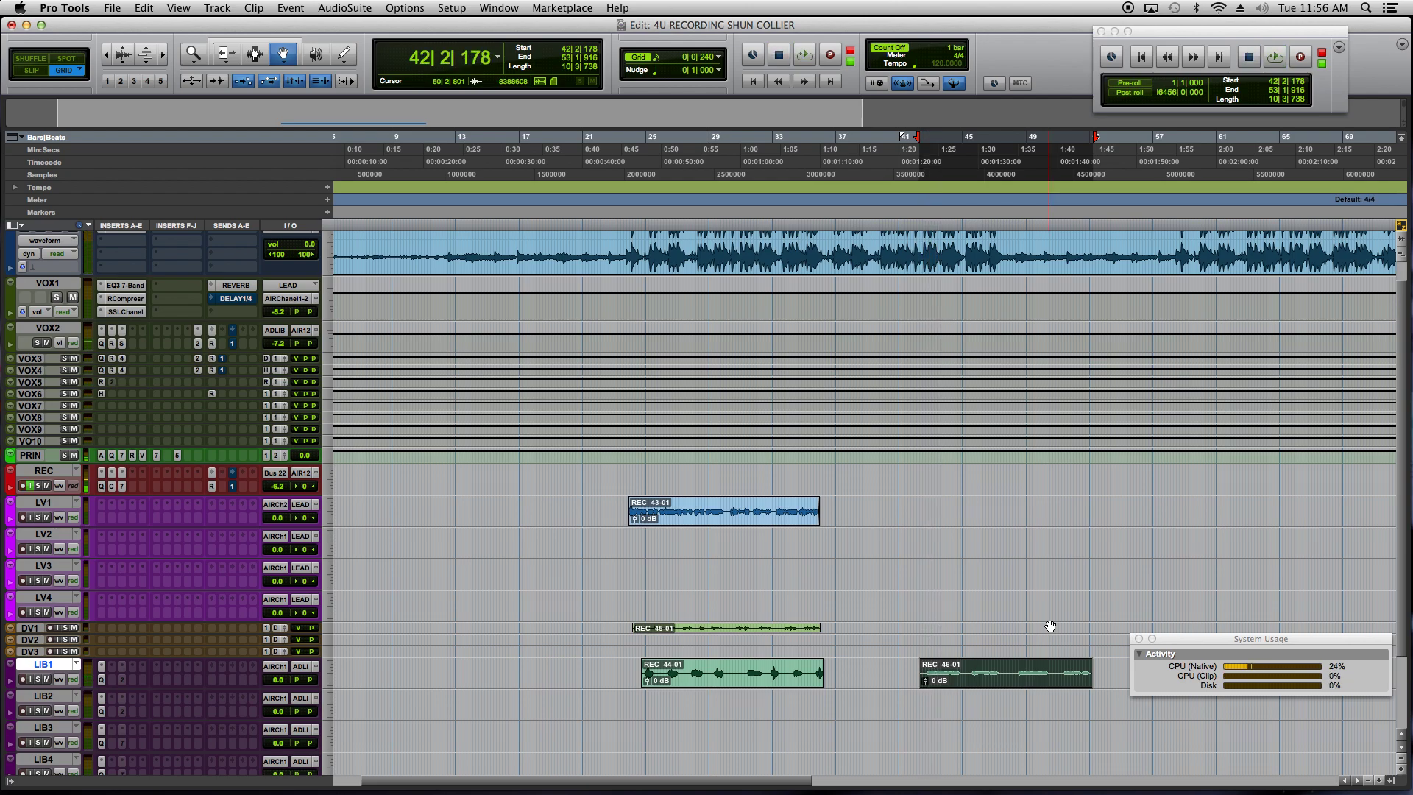
pyautogui.press('space')
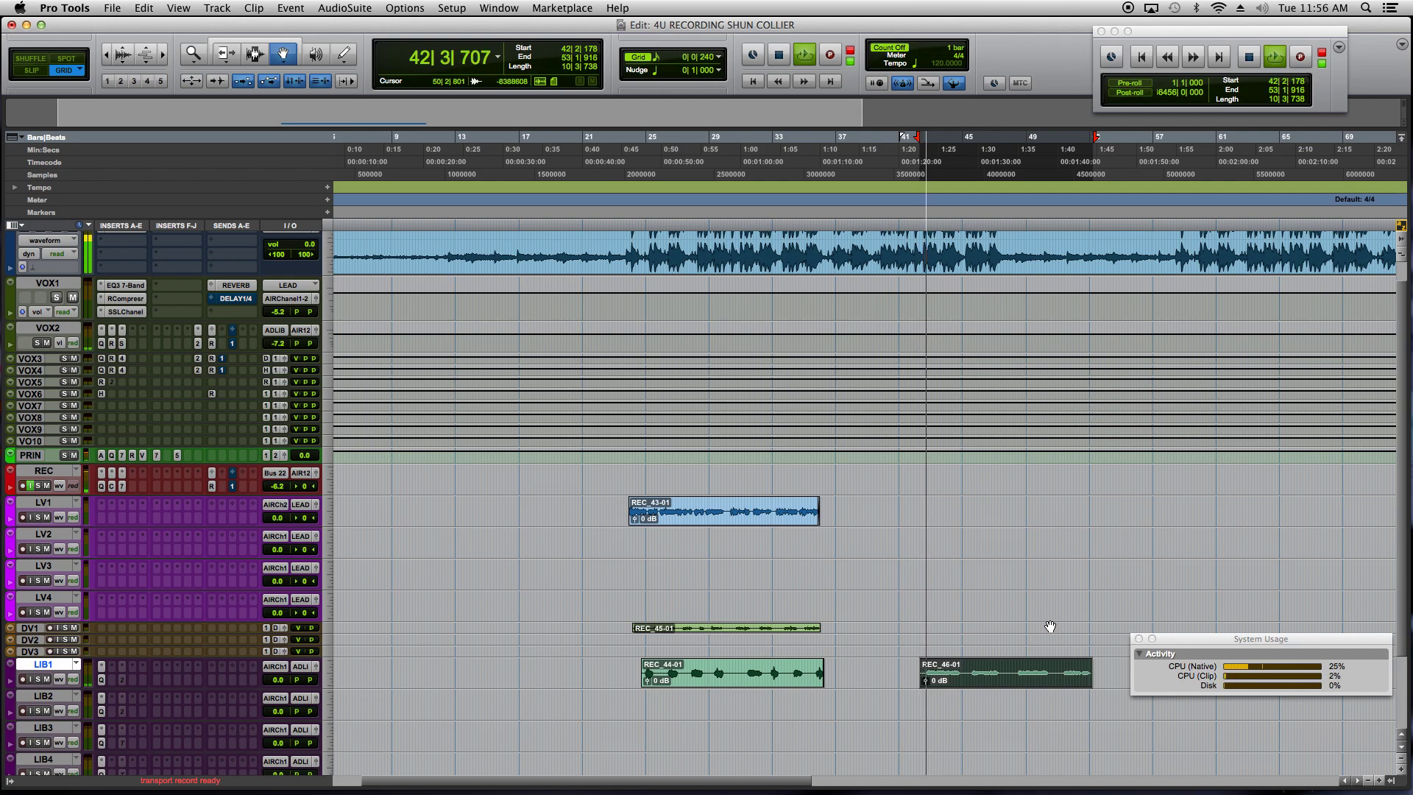
pyautogui.moveTo(923, 685); pyautogui.dragTo(925, 683)
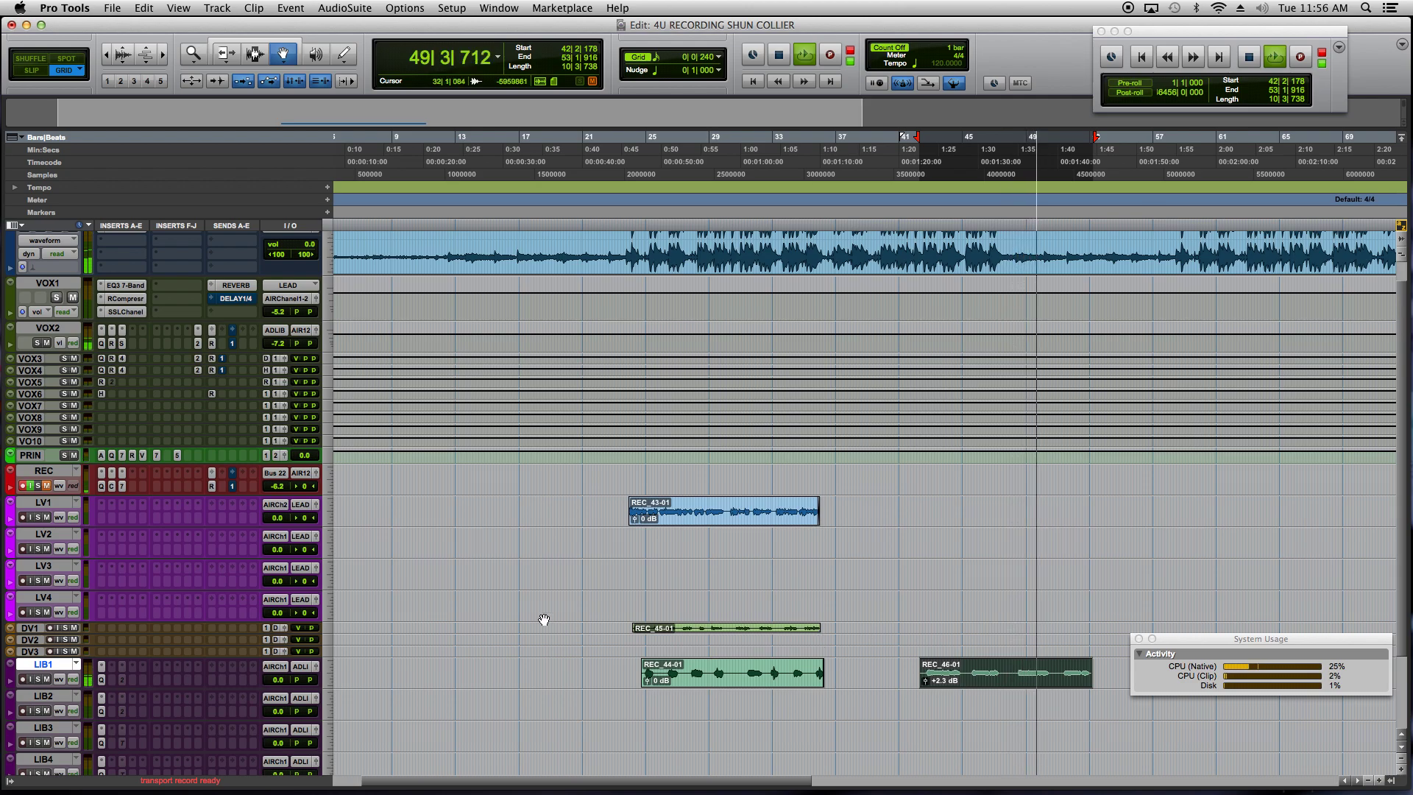
# Open the PRINT track's Renaissance Vox and BT Compressor FA770 inserts during playback, play from 43|1|000, and stop.
pyautogui.click(132, 456)
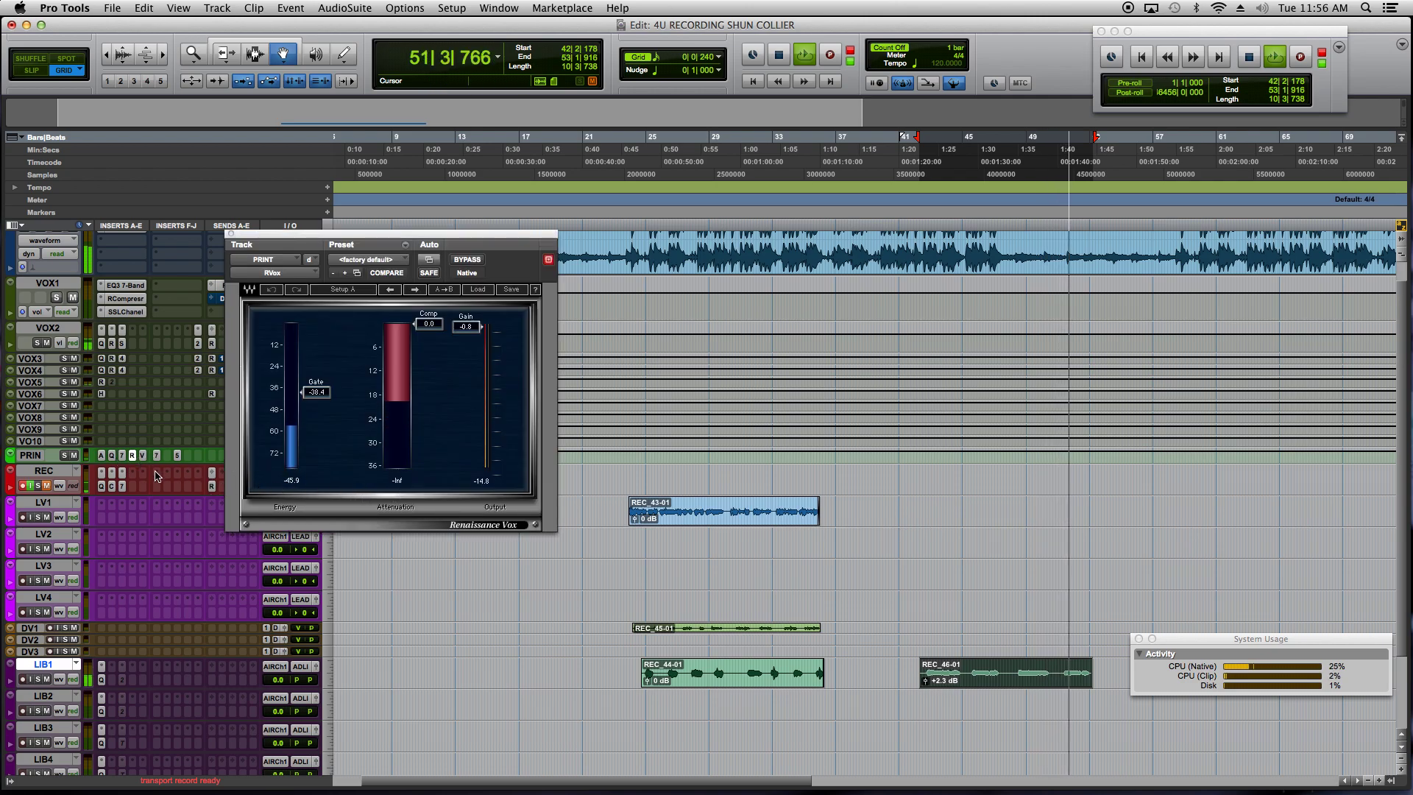
pyautogui.click(121, 456)
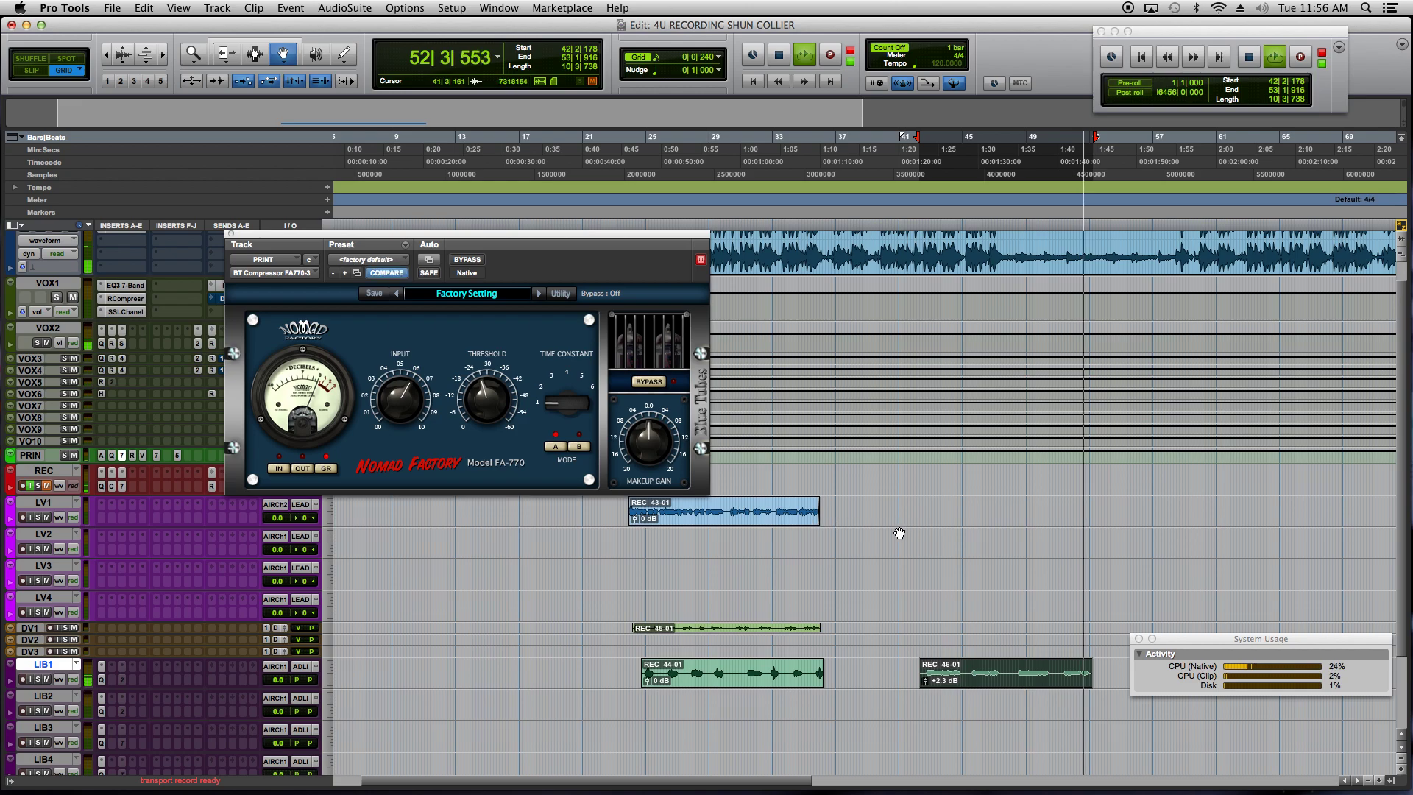
pyautogui.click(931, 214)
pyautogui.press('space')
pyautogui.press('space')
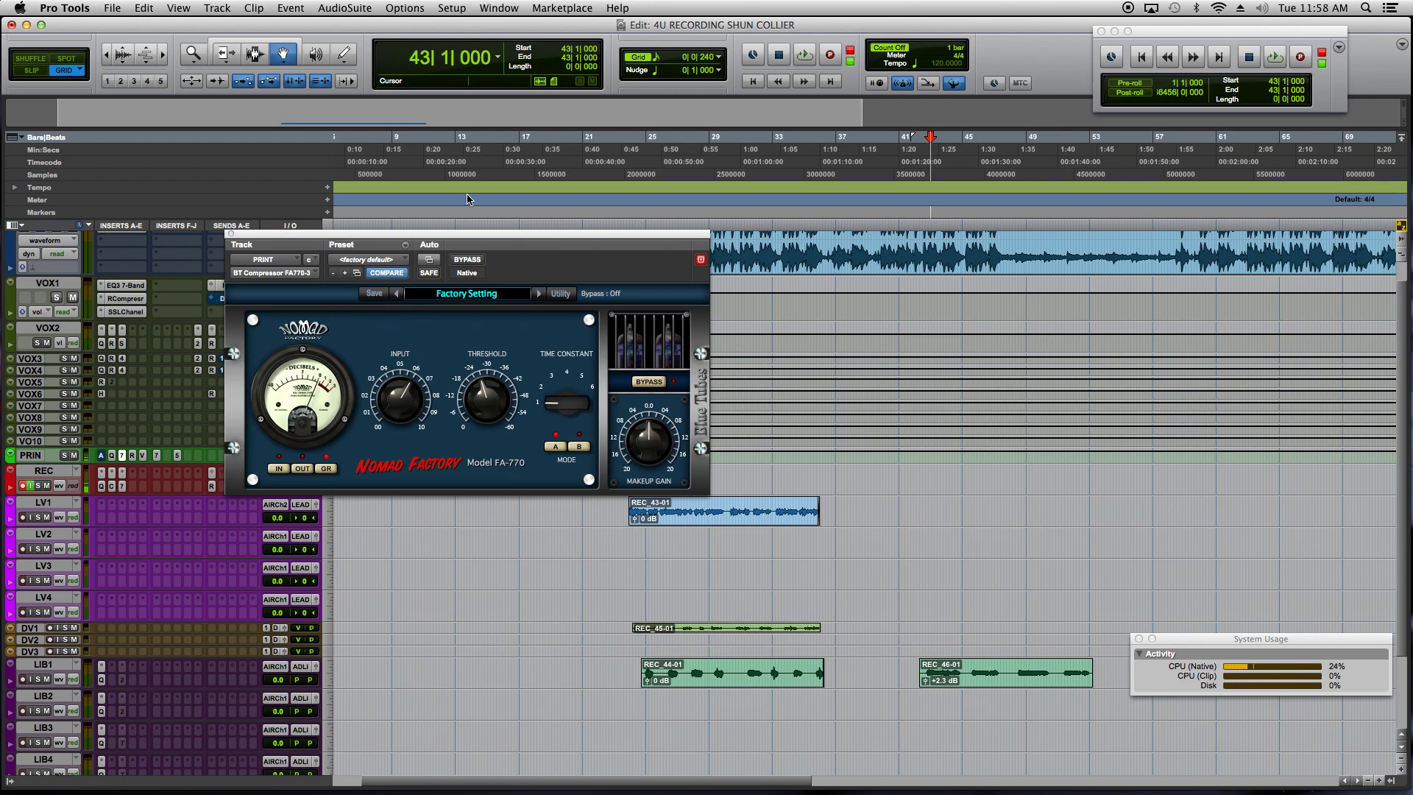
# Review the BT Compressor FA770 preset list without changing the preset, move the plug-in window clear of the track controls, and close it.
pyautogui.click(459, 296)
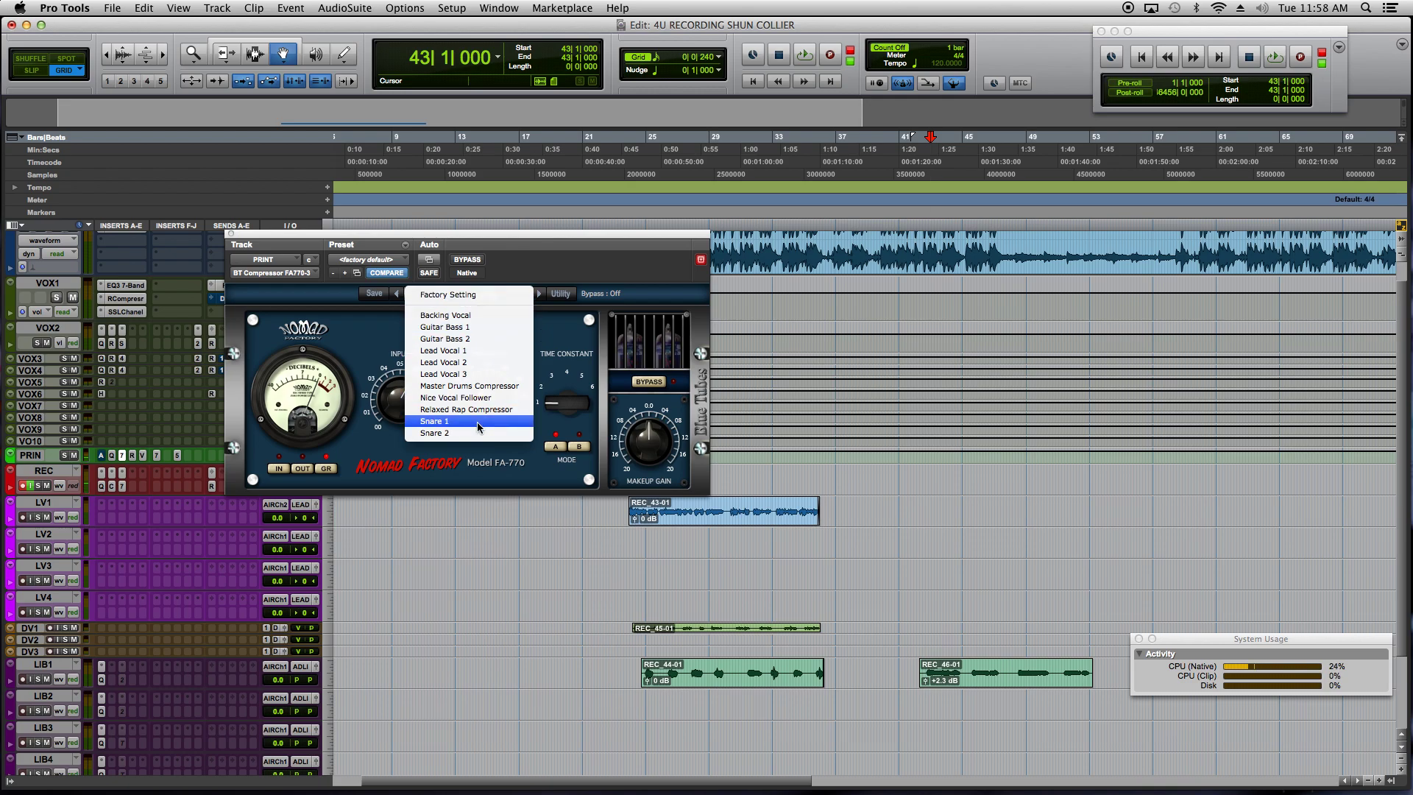
pyautogui.click(388, 339)
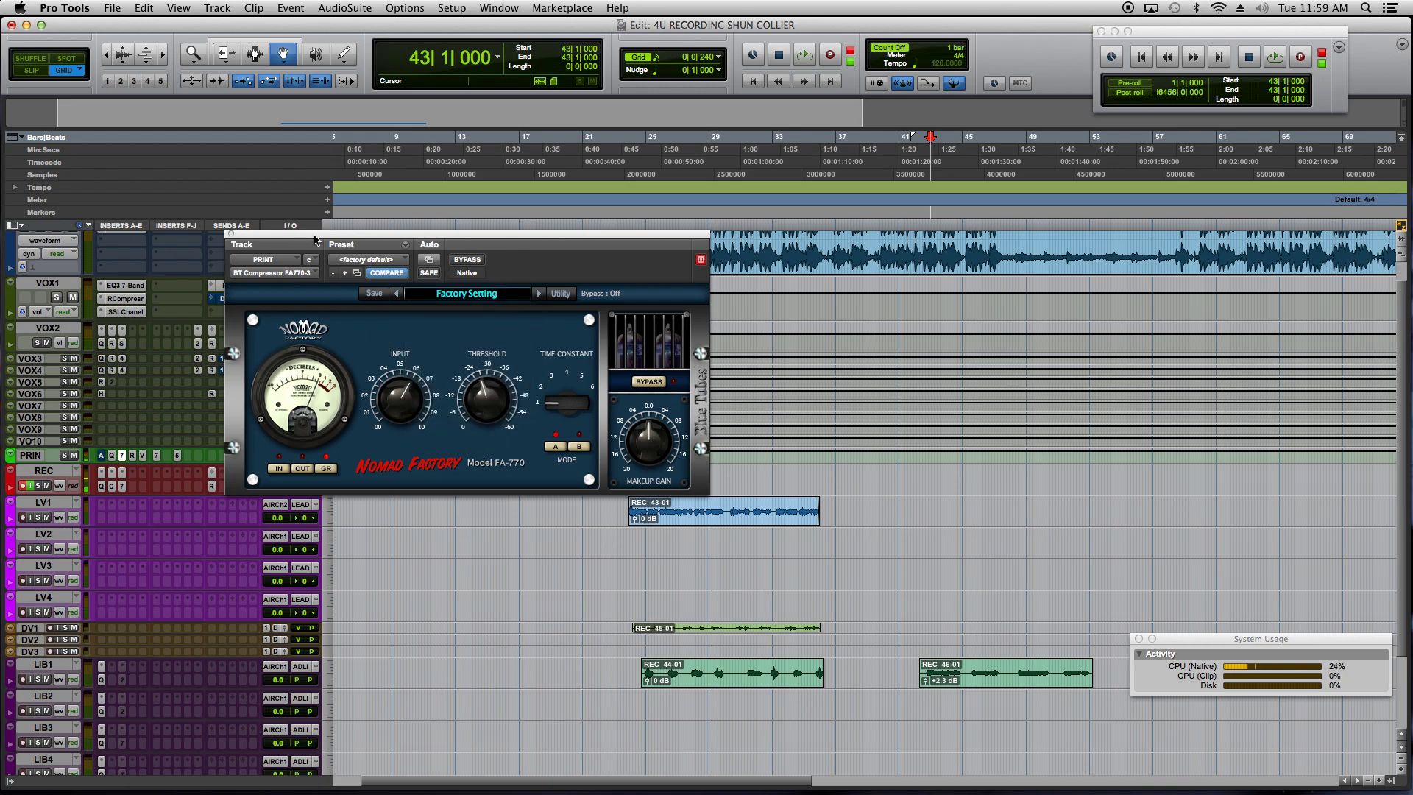
pyautogui.moveTo(314, 239); pyautogui.dragTo(698, 275)
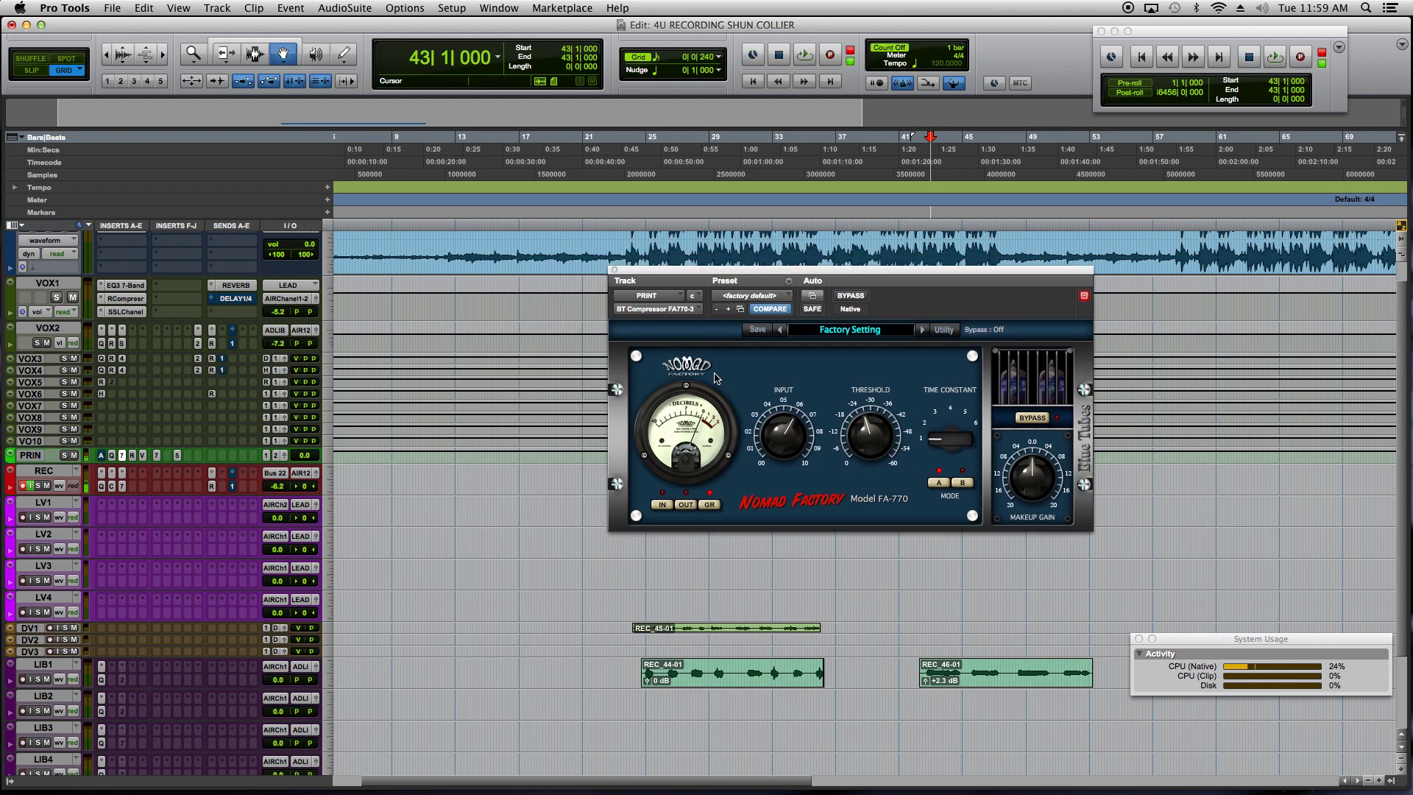
pyautogui.click(614, 269)
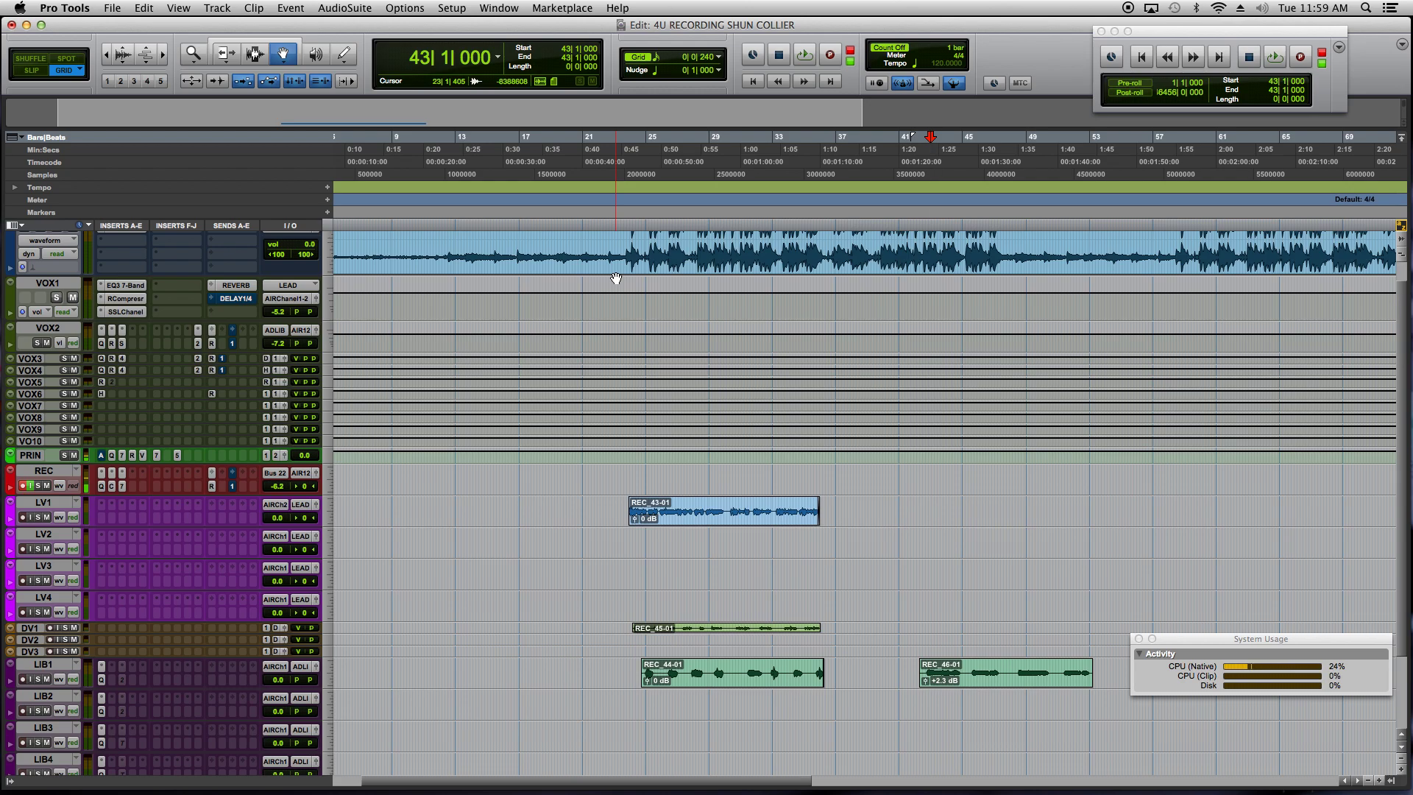
# Play back the layered vocal takes from 23|3|720, dismiss the CPU overload error, and replay them from 23|4|480 past 53|1.
pyautogui.press('space')
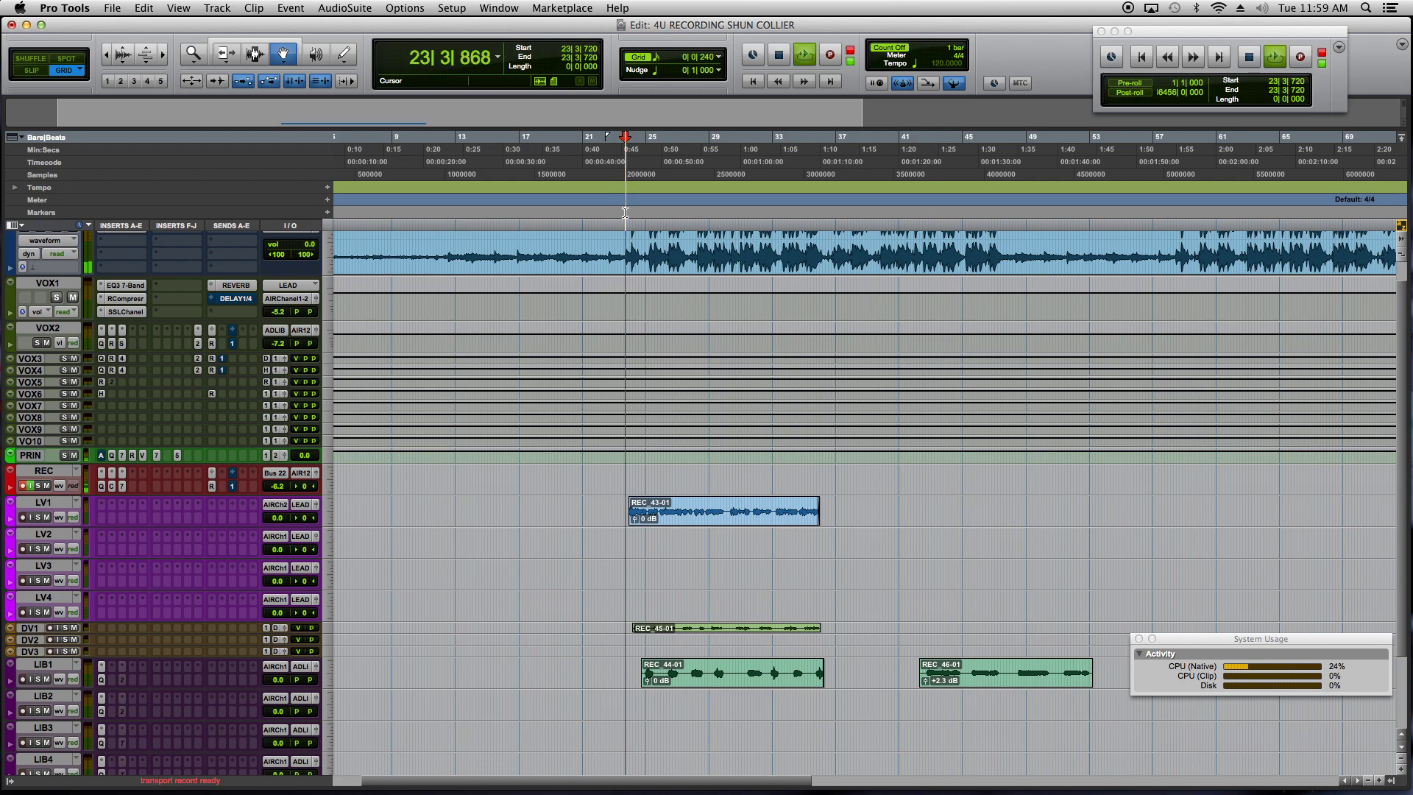
pyautogui.press('space')
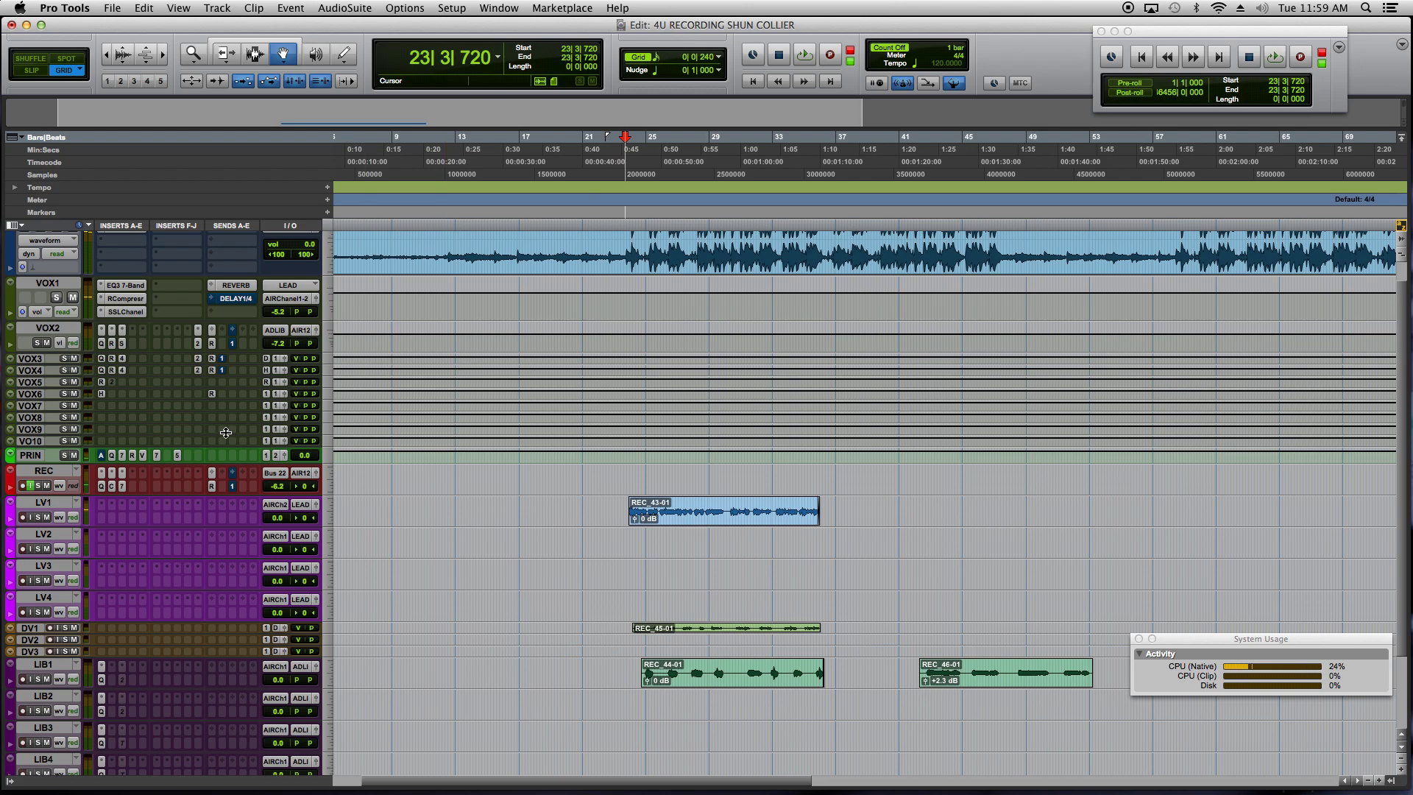
pyautogui.press('space')
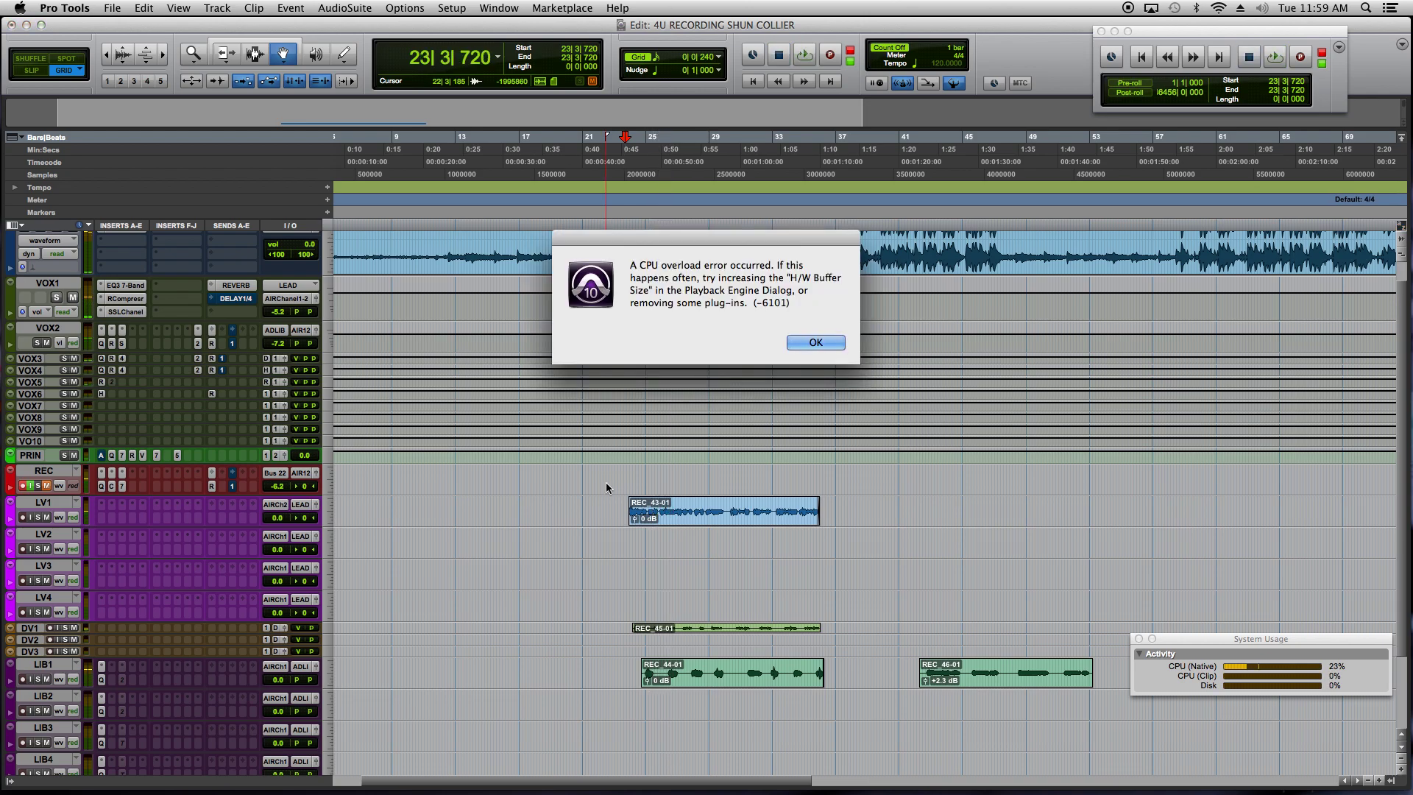
pyautogui.press('Return')
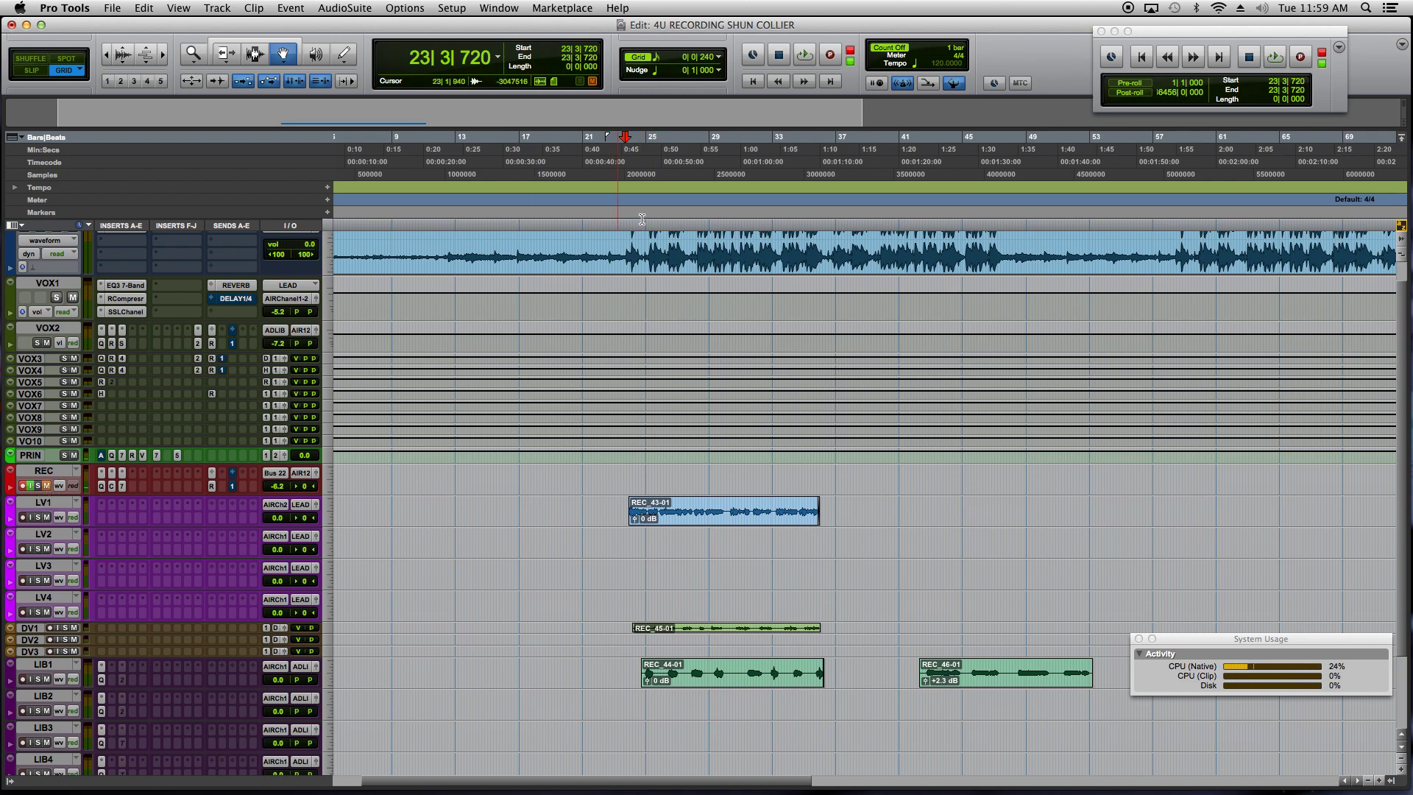
pyautogui.press('space')
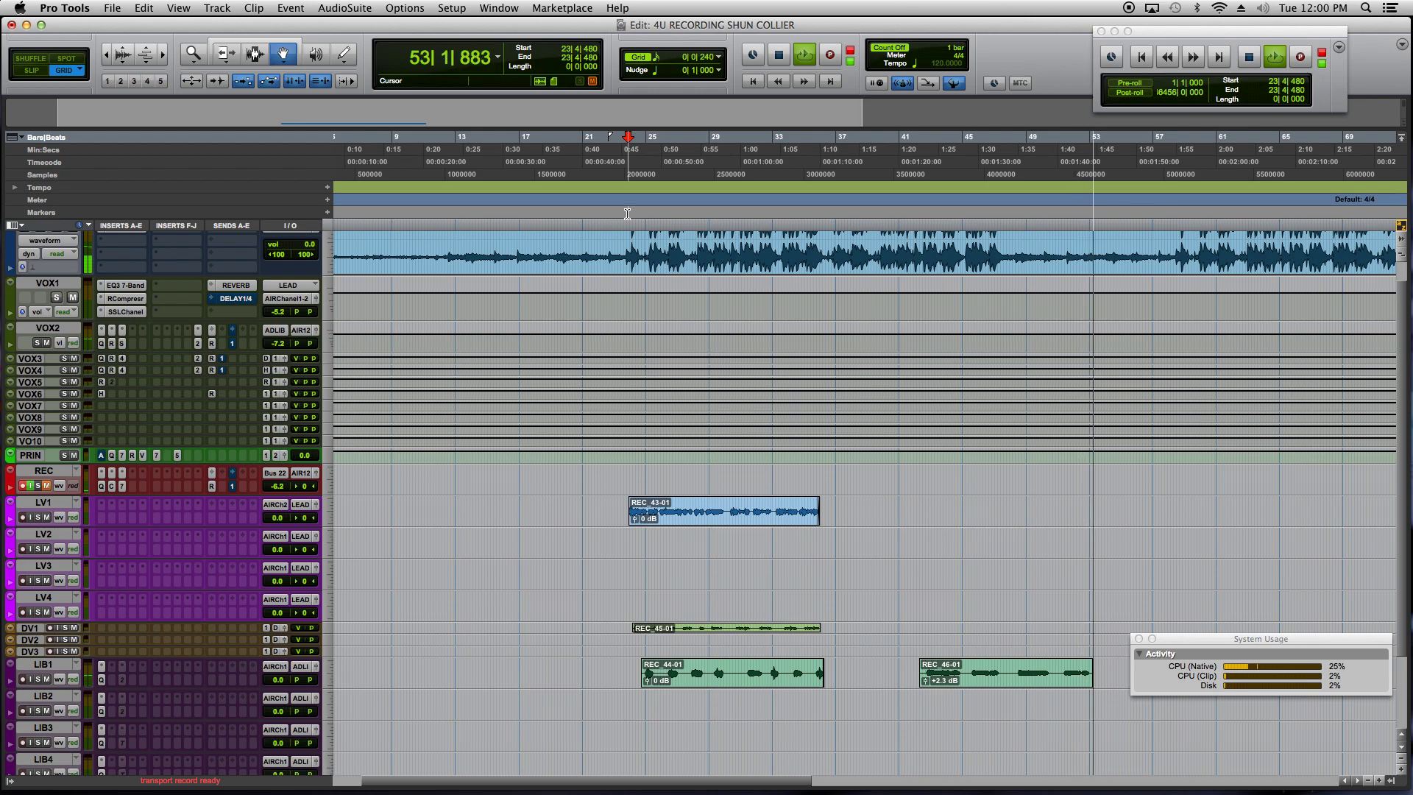
pyautogui.press('space')
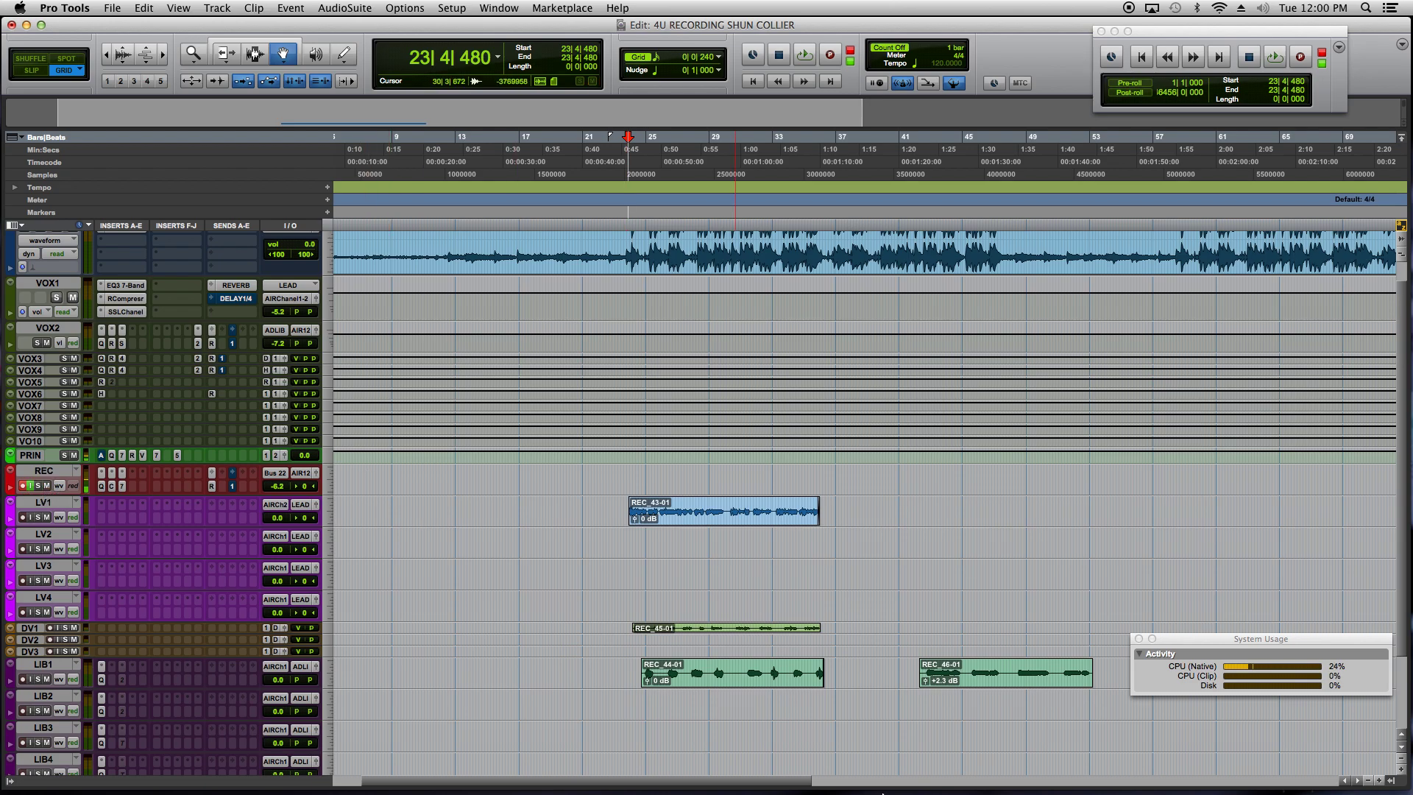
pyautogui.moveTo(883, 793)
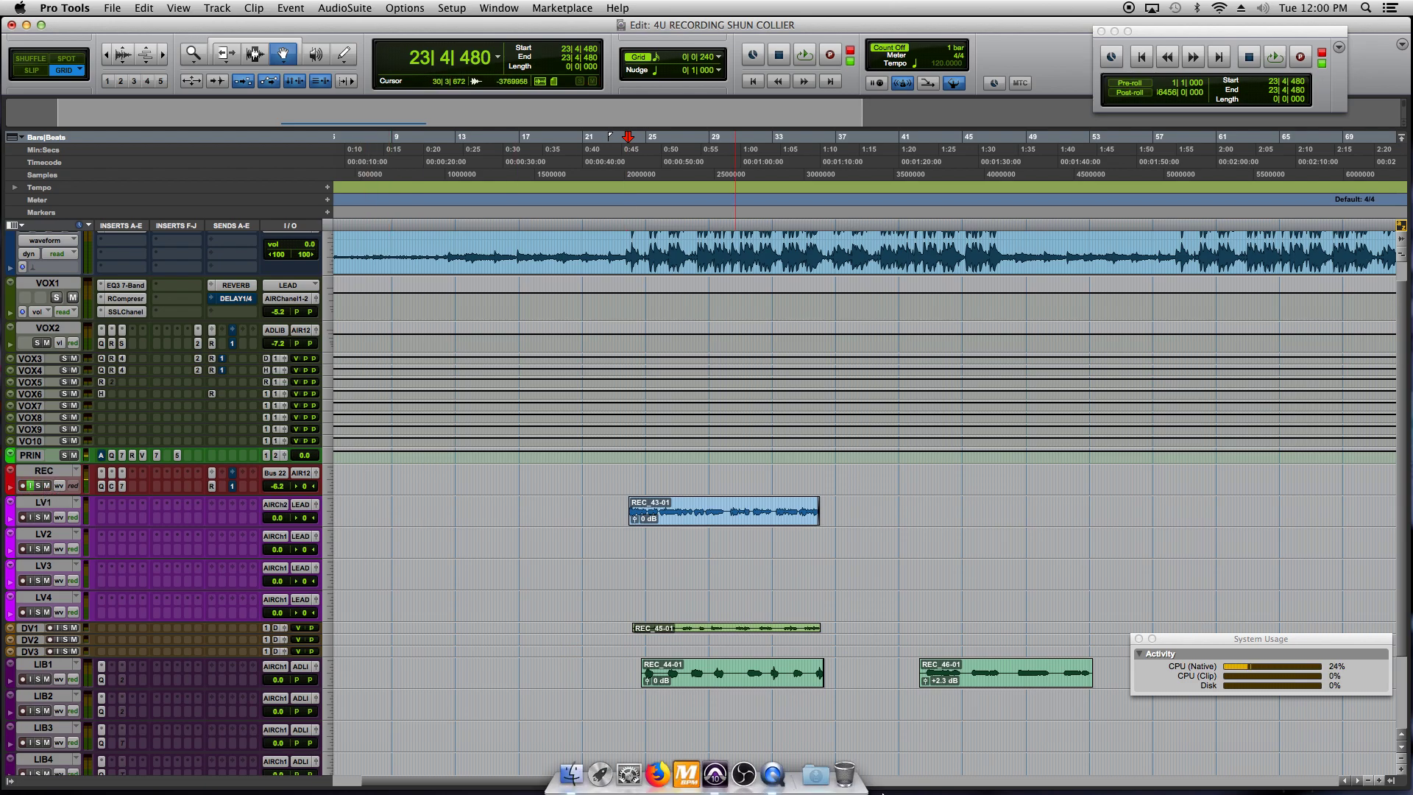
pyautogui.rightClick(772, 779)
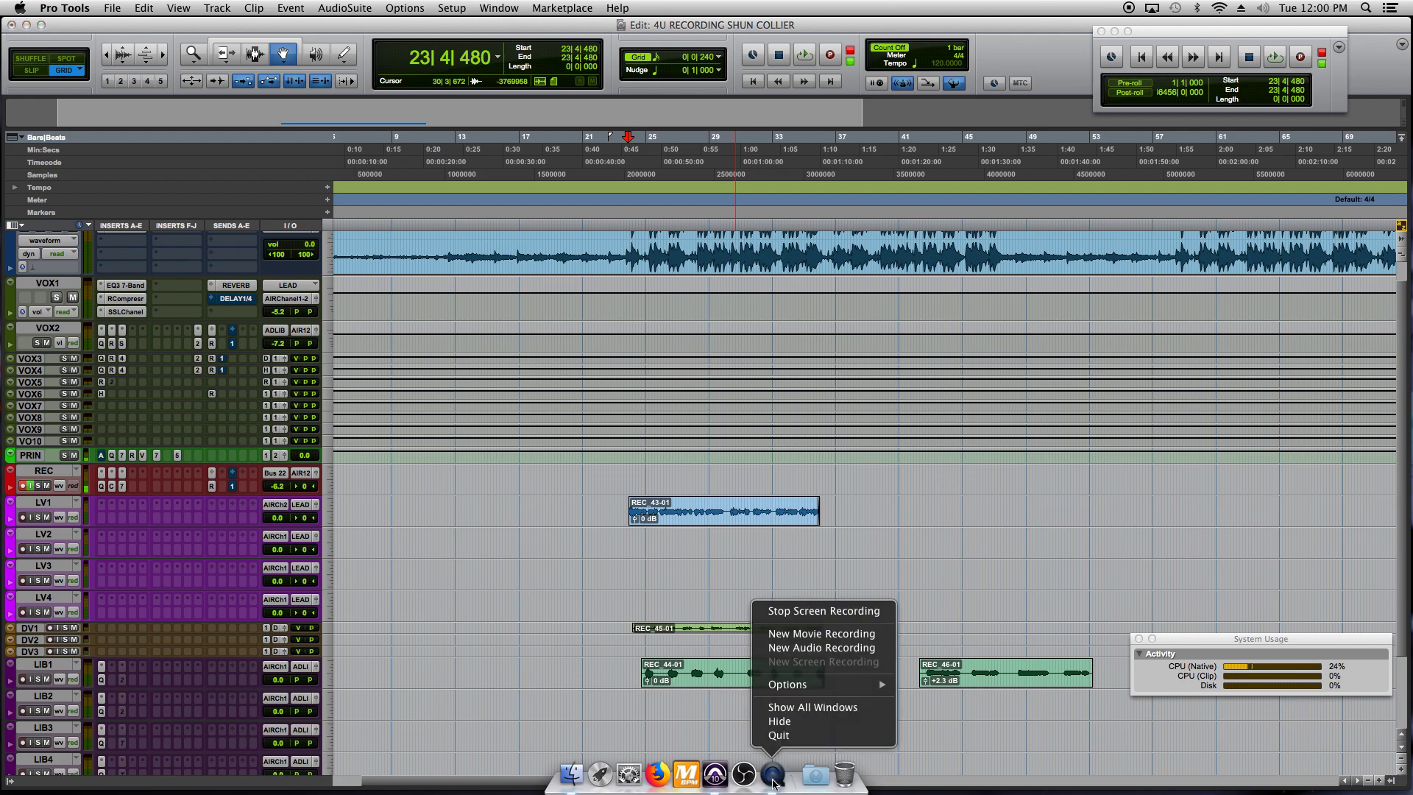